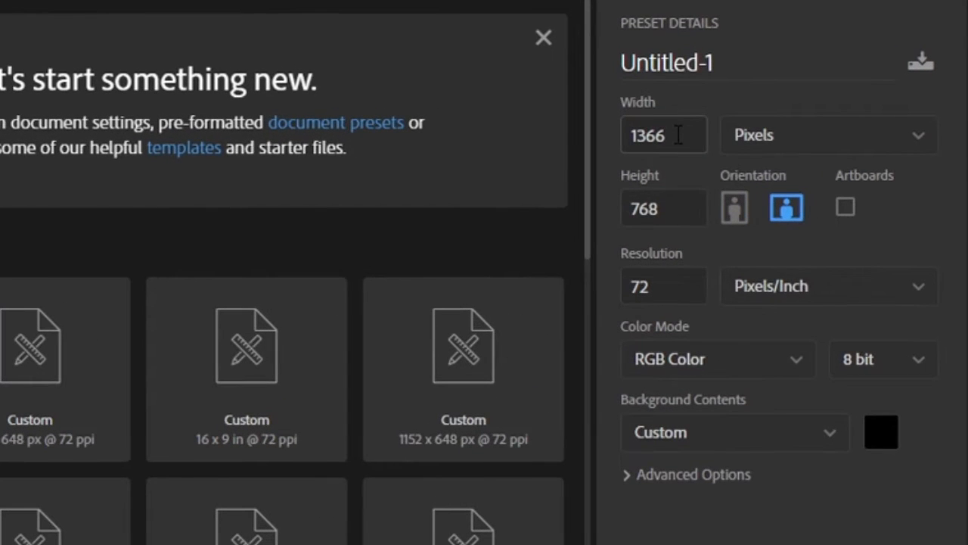
- Create a new 1366 × 768 px document at 72 pixels/inch in RGB Color with a black background
drag(675, 133, 596, 132)
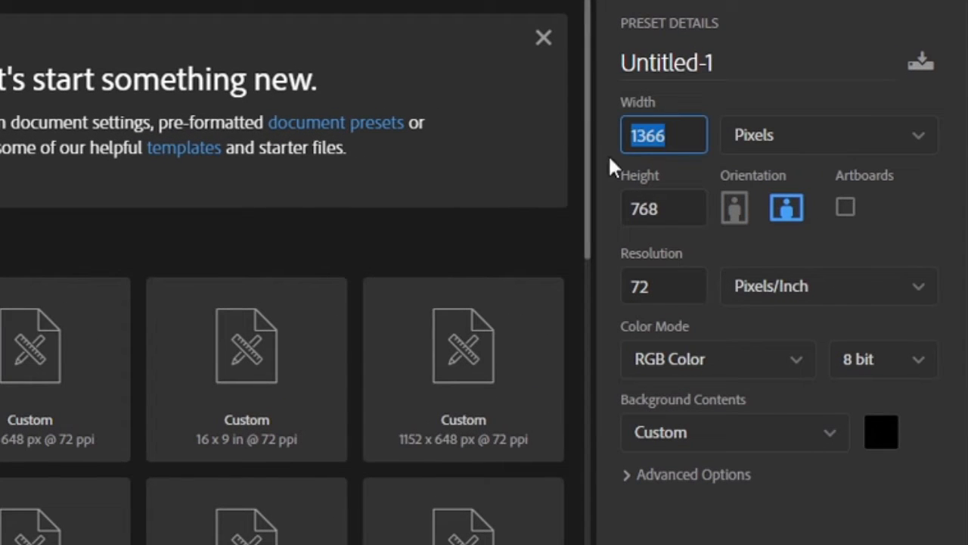
drag(670, 212, 629, 210)
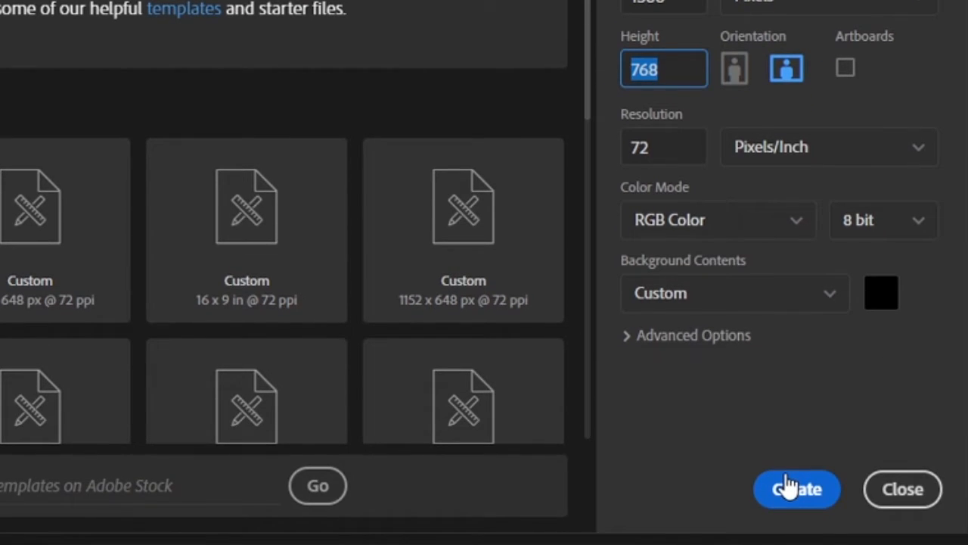
click(786, 488)
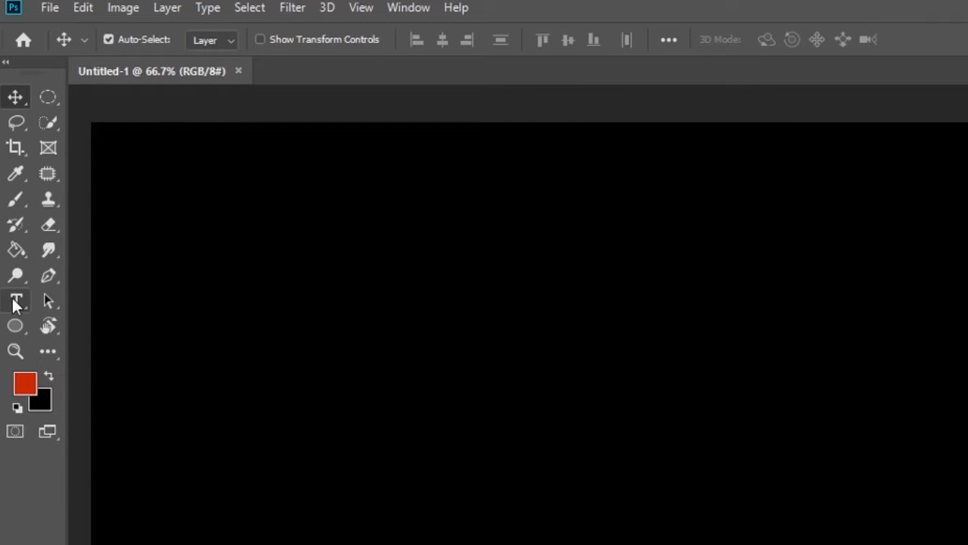
- Add the text "Jesus" in Open Sans Regular at 158.03 pt and move it to the middle of the canvas
click(17, 303)
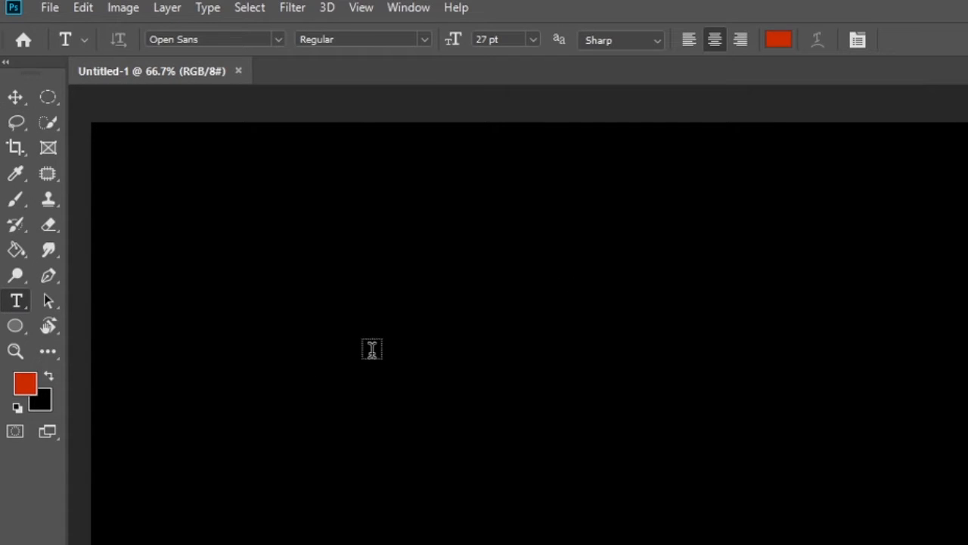
click(278, 39)
click(278, 39)
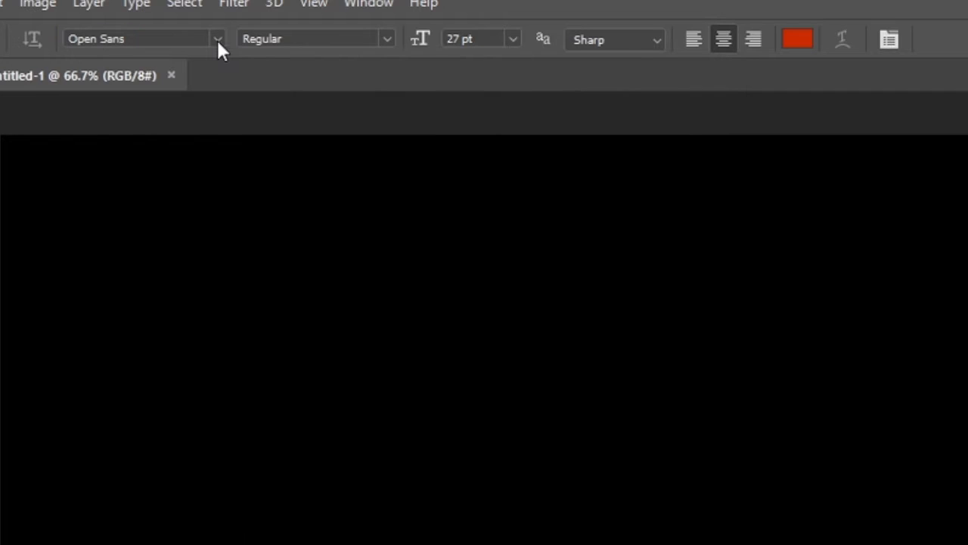
click(513, 40)
click(513, 39)
click(461, 34)
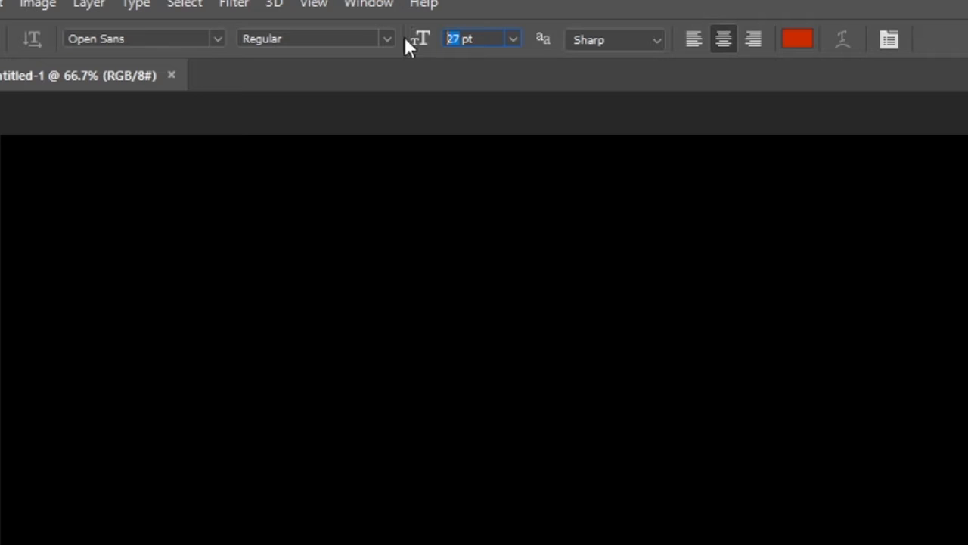
text(158.03)
key(Return)
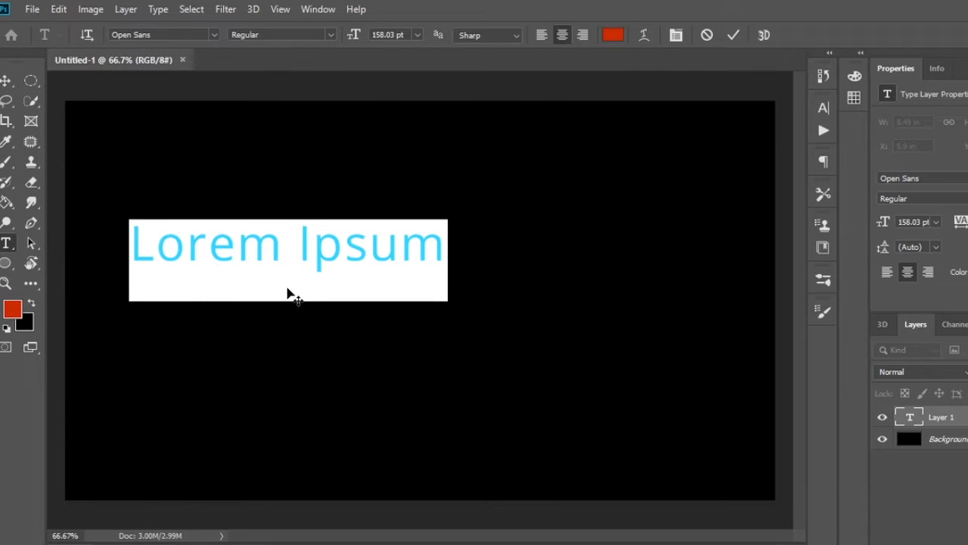
text(Jesus)
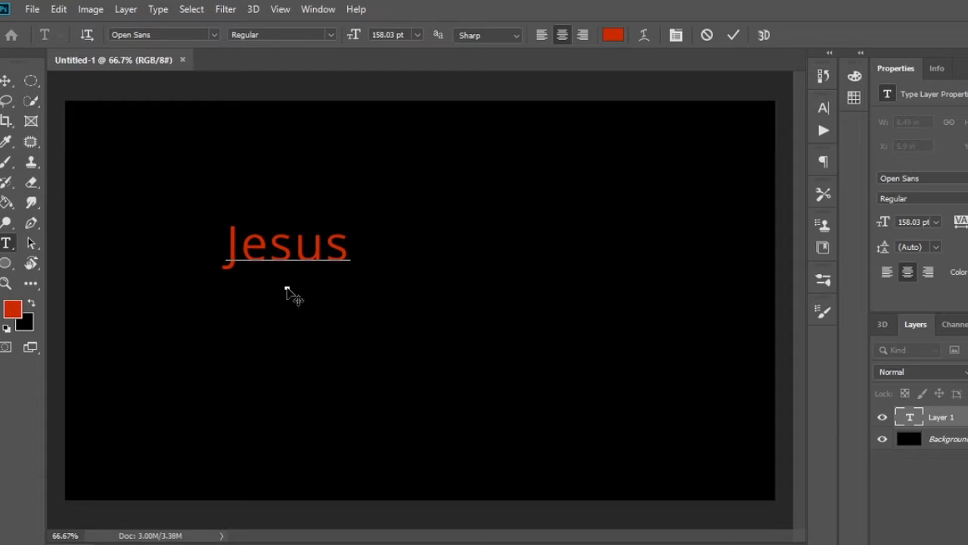
click(5, 80)
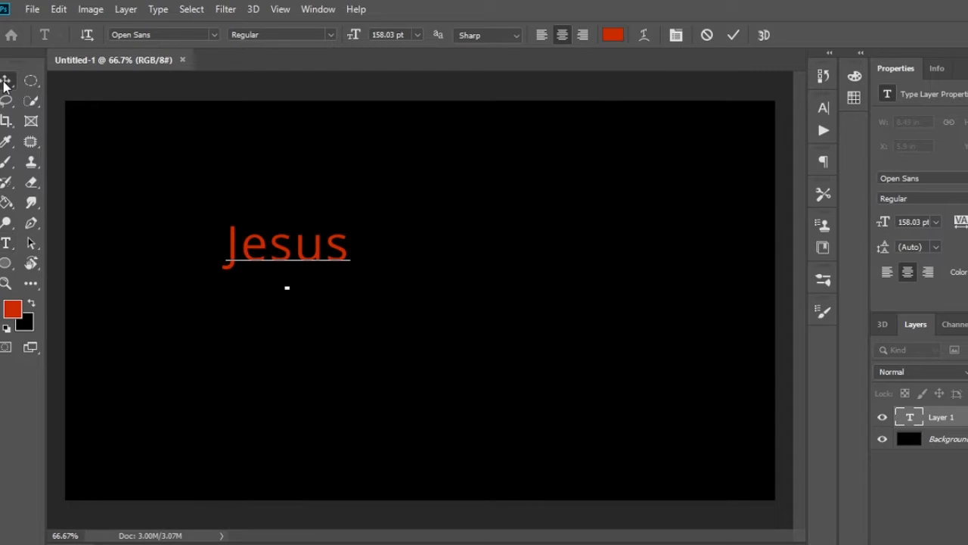
drag(279, 246, 411, 287)
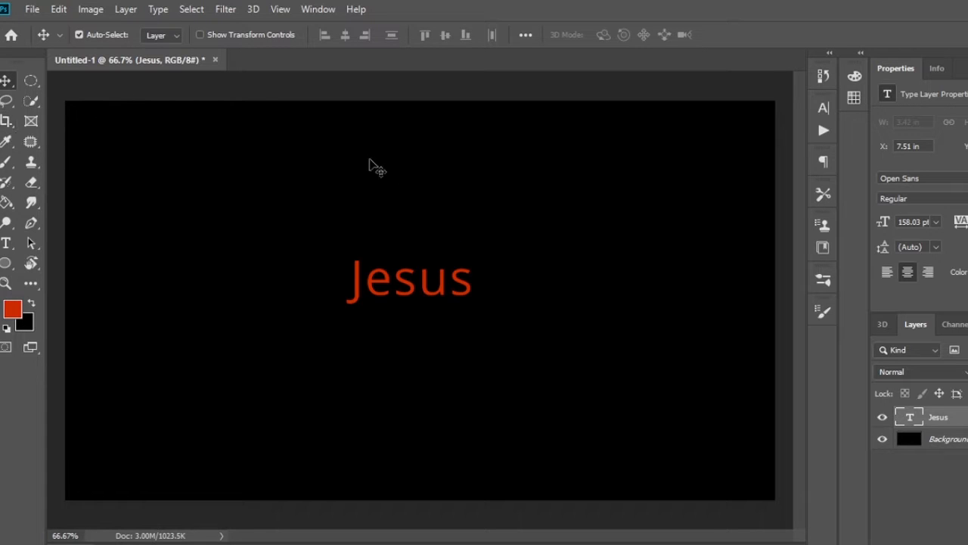
- Color the "Jesus" text #1651bc and adjust its font size to 156.03 pt
click(967, 273)
text(16)
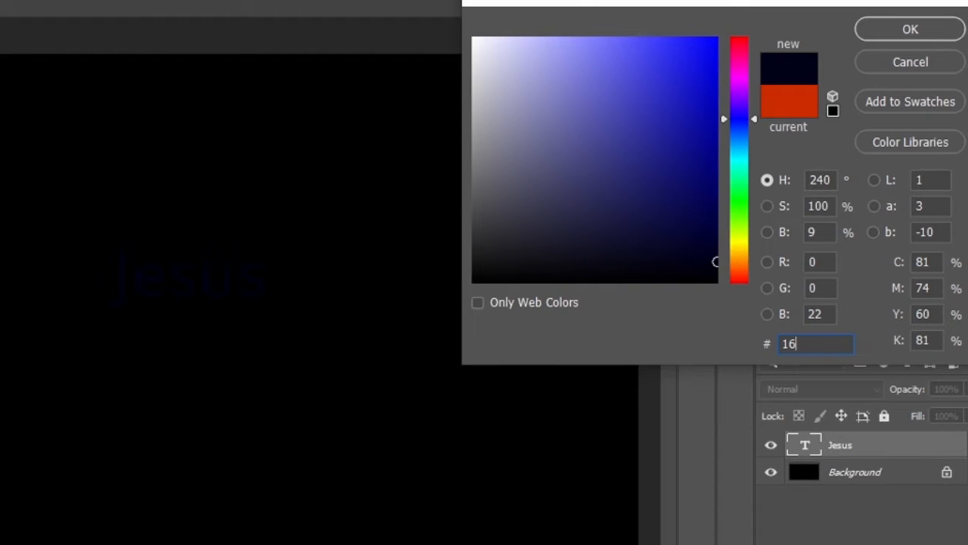
text(51bc)
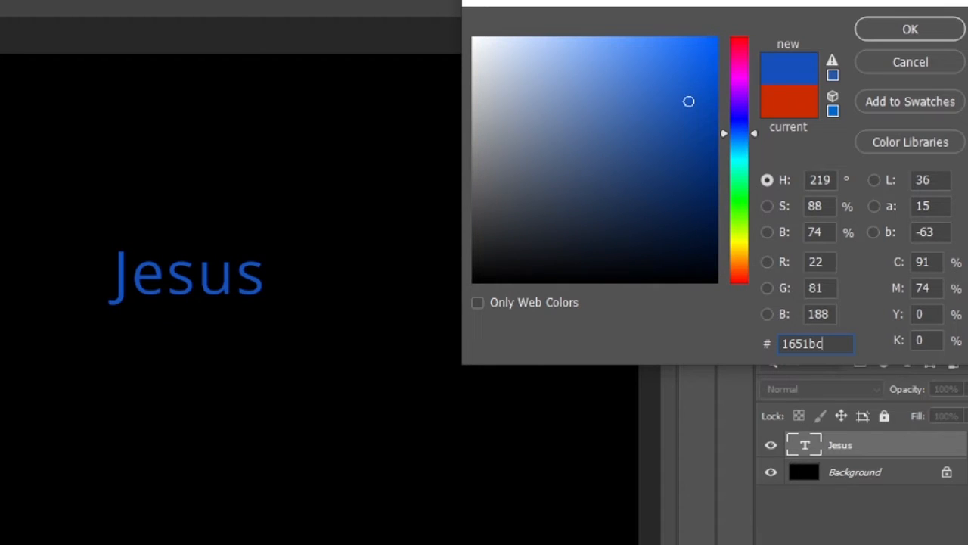
key(Return)
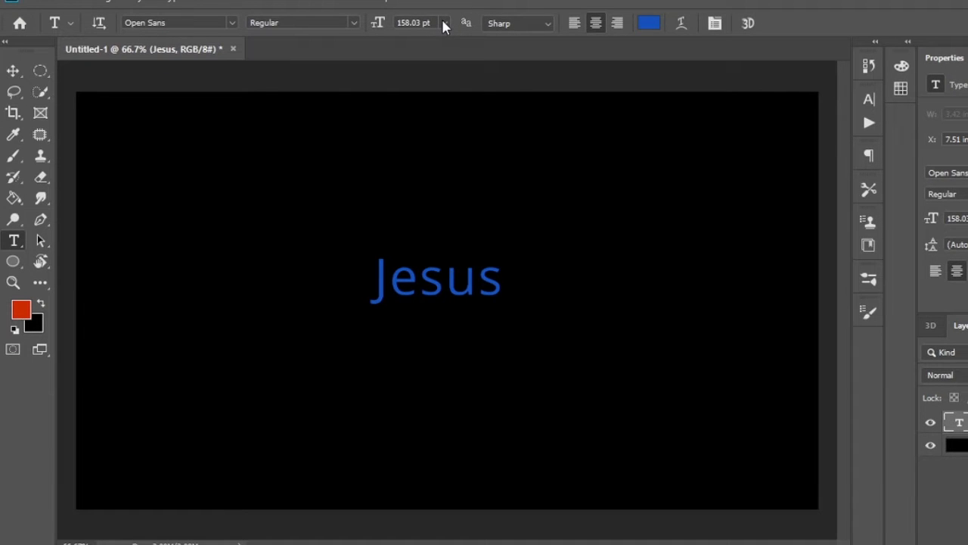
click(444, 24)
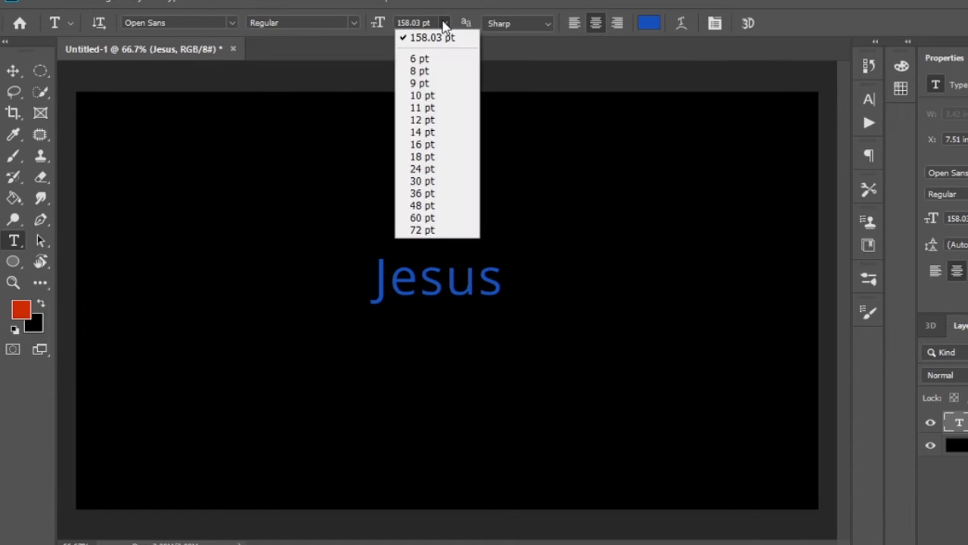
click(380, 28)
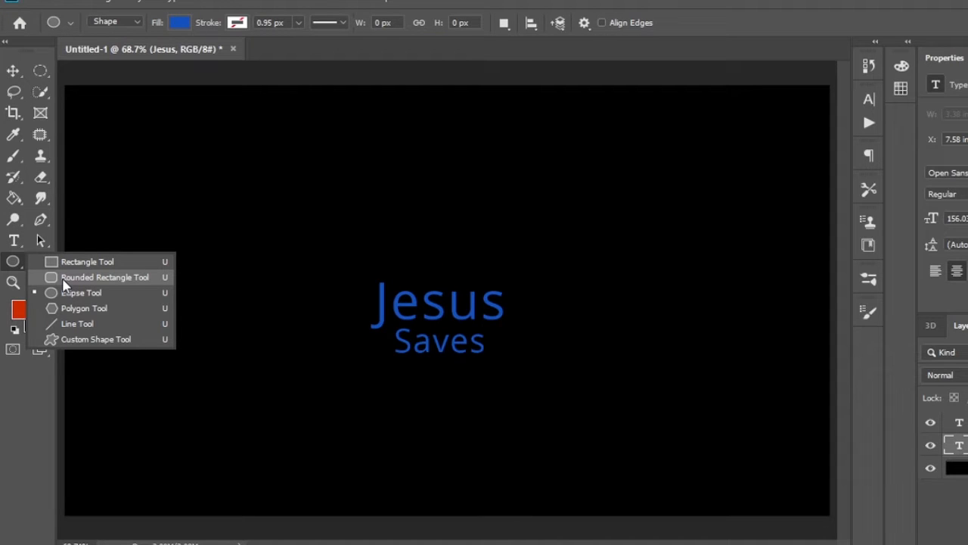
- Set up the Rounded Rectangle tool with no fill and a stroke width of about 21.1 px
click(64, 280)
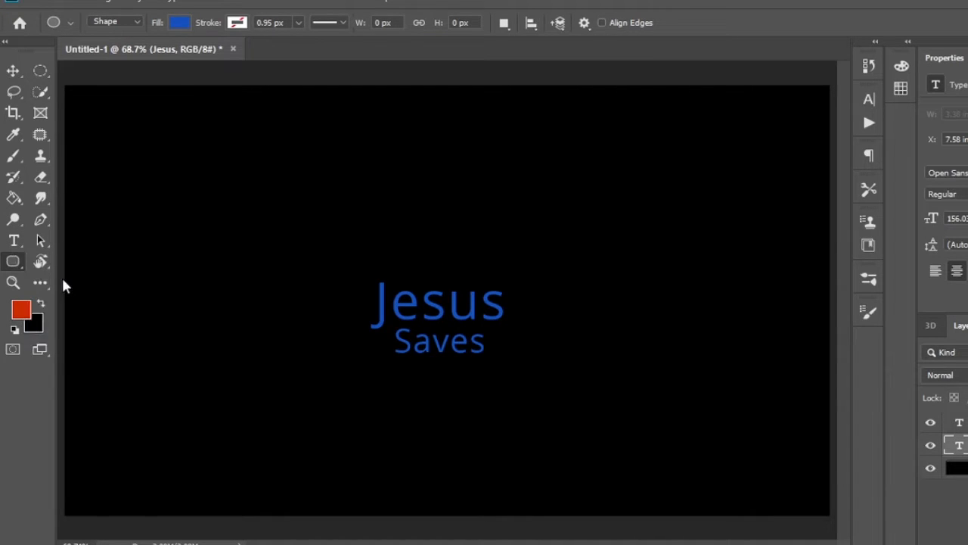
click(180, 22)
click(108, 55)
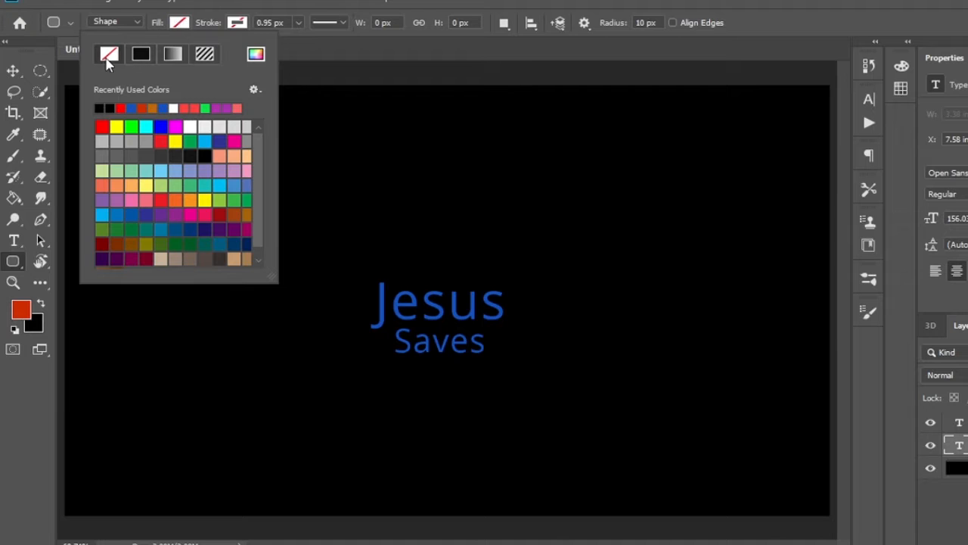
click(299, 23)
drag(298, 44, 324, 45)
- Set the stroke color to #bf6809 and draw a rounded rectangle about 387 × 183 px around the "Jesus Saves" text
click(237, 23)
click(314, 55)
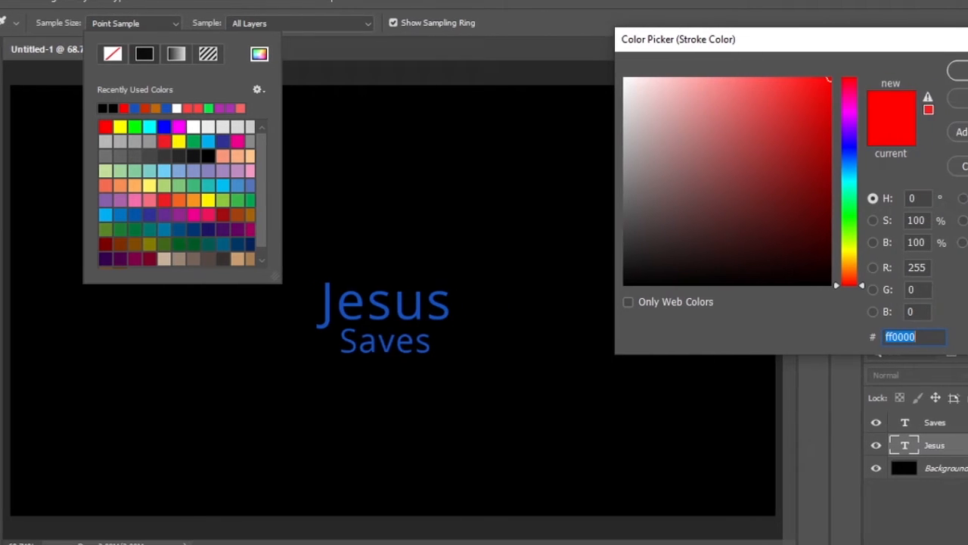
text(b)
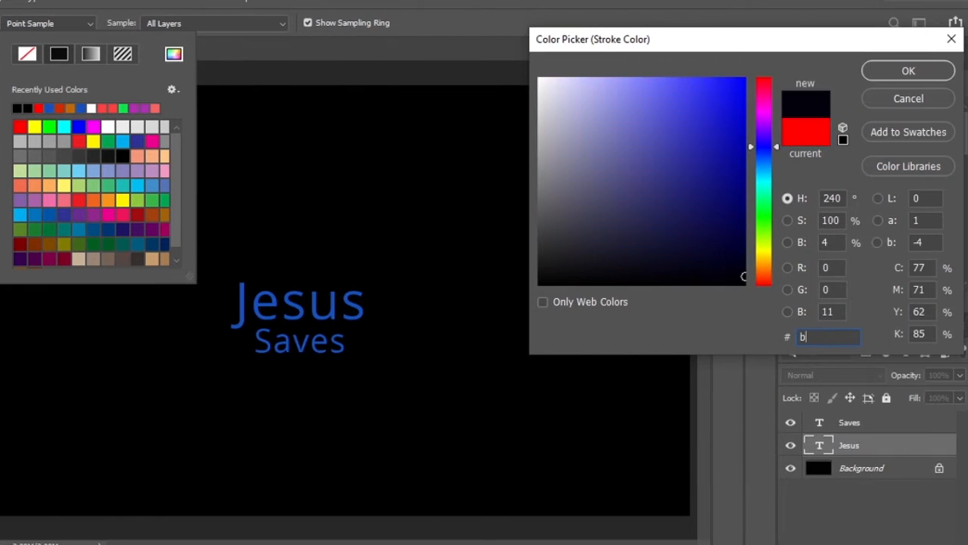
text(f6809)
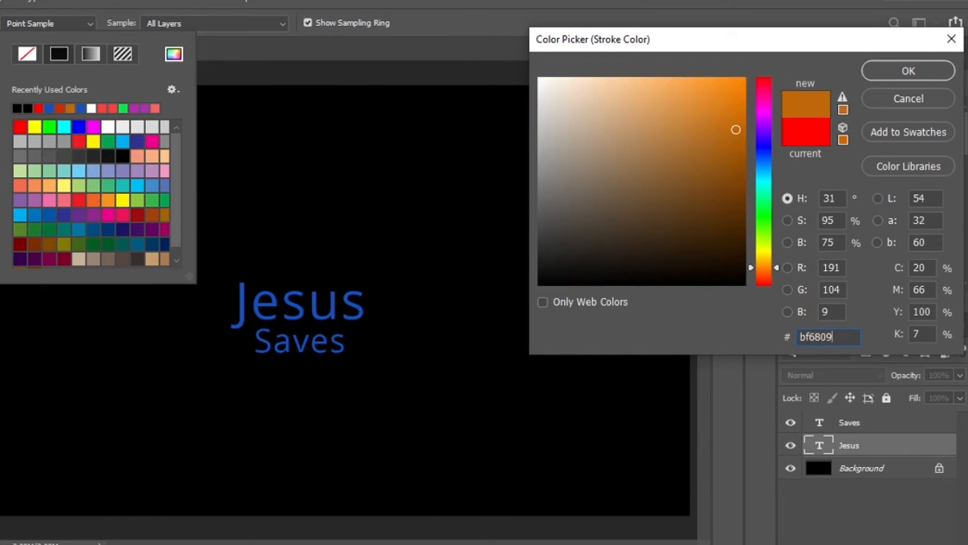
key(Return)
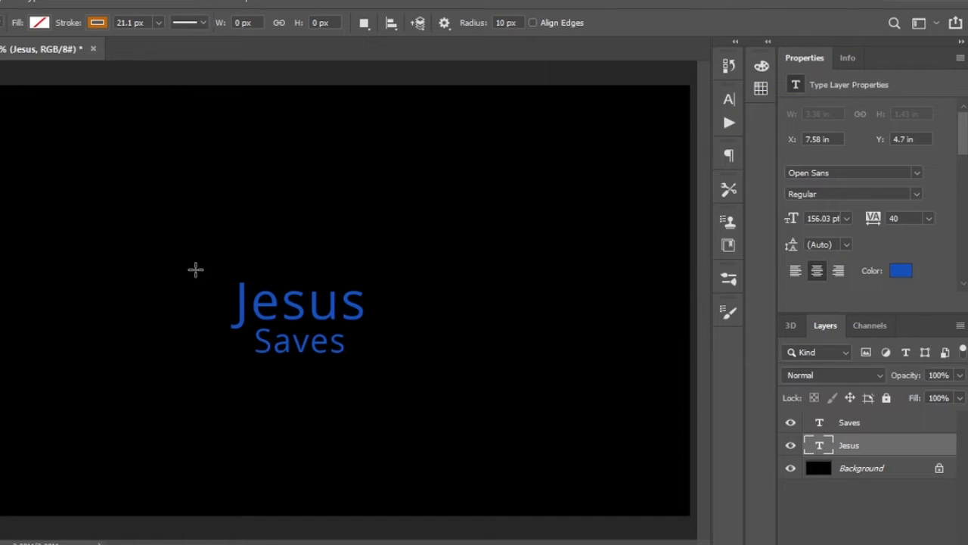
drag(196, 269, 411, 372)
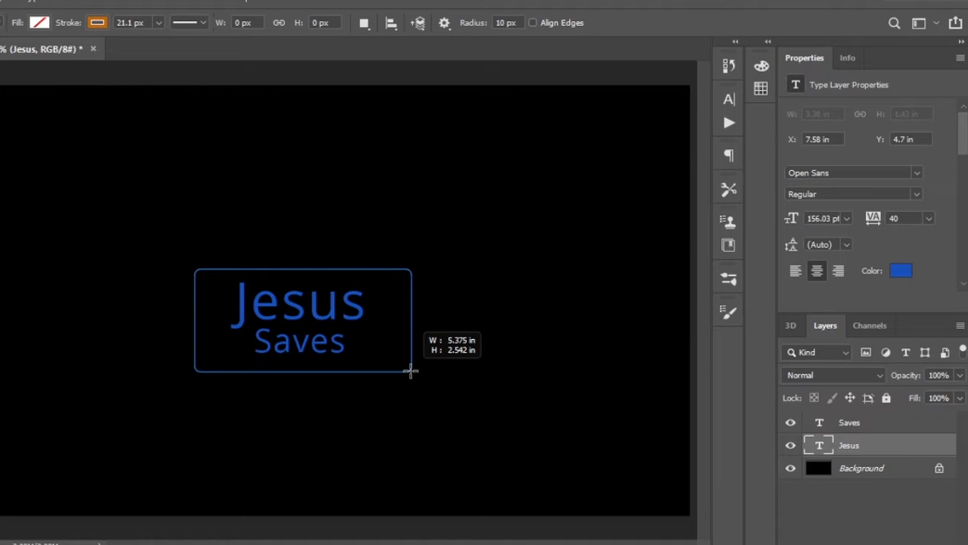
drag(411, 371, 411, 371)
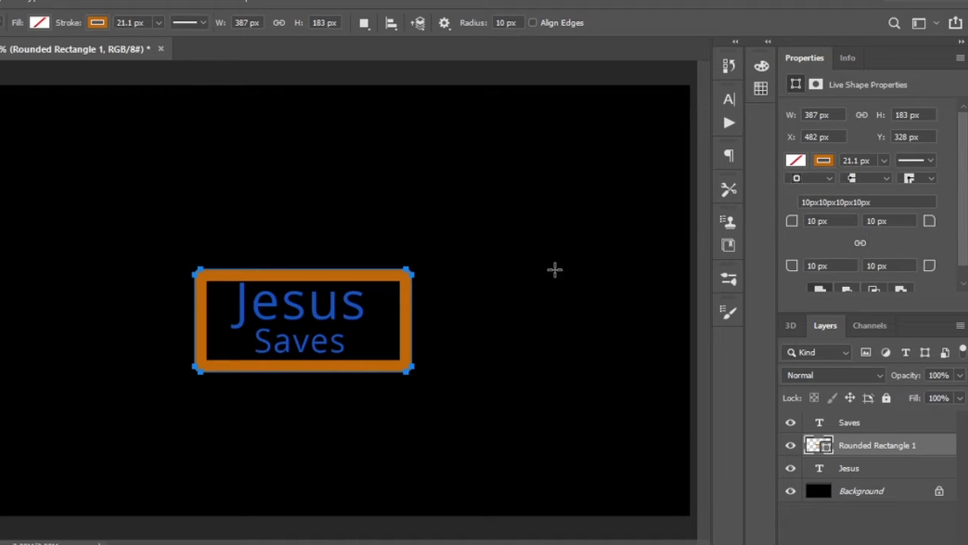
- Set all four linked corner radii of the rounded rectangle to 67 px and shift the frame slightly around the text
click(861, 243)
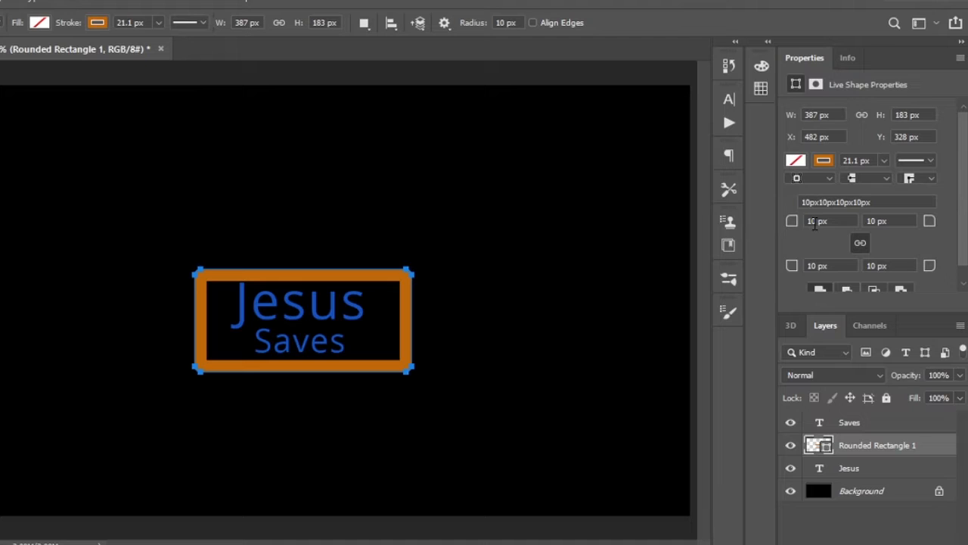
click(815, 224)
text(67)
key(Return)
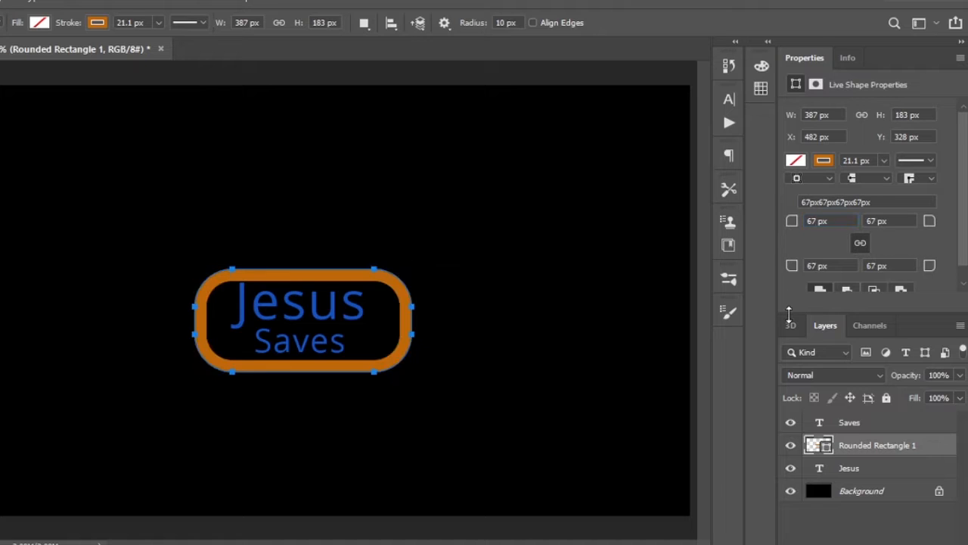
key(v)
drag(367, 276, 368, 280)
- Add a blue Solid Color fill layer above all the other layers
click(836, 531)
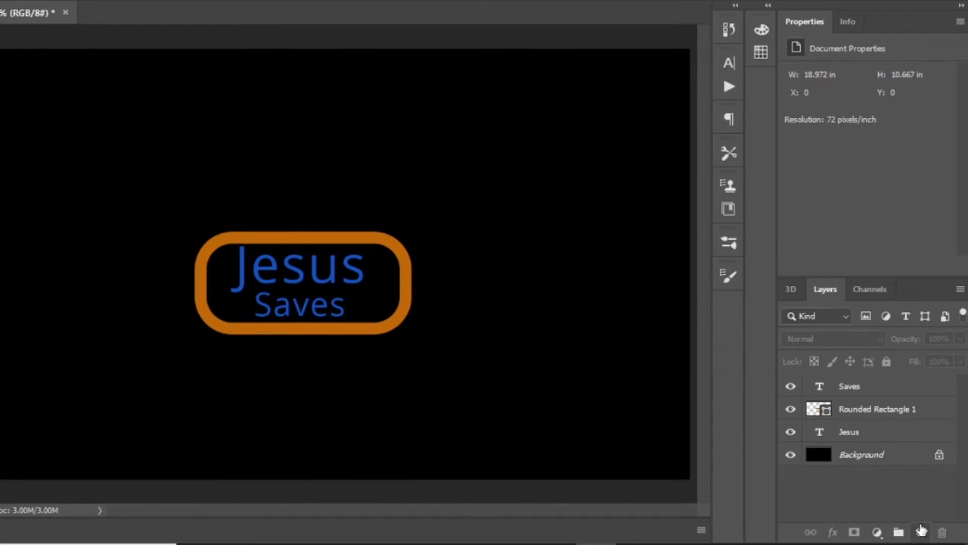
click(878, 532)
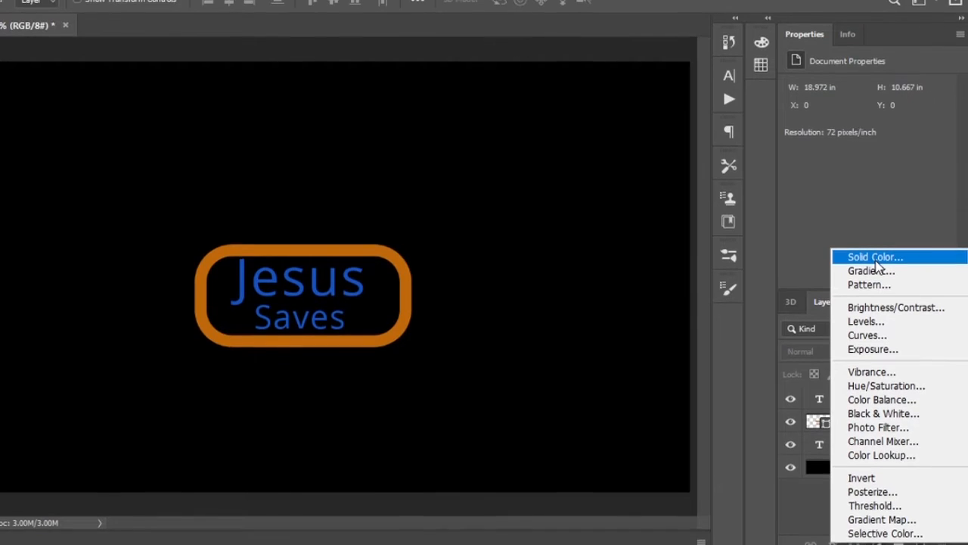
click(876, 258)
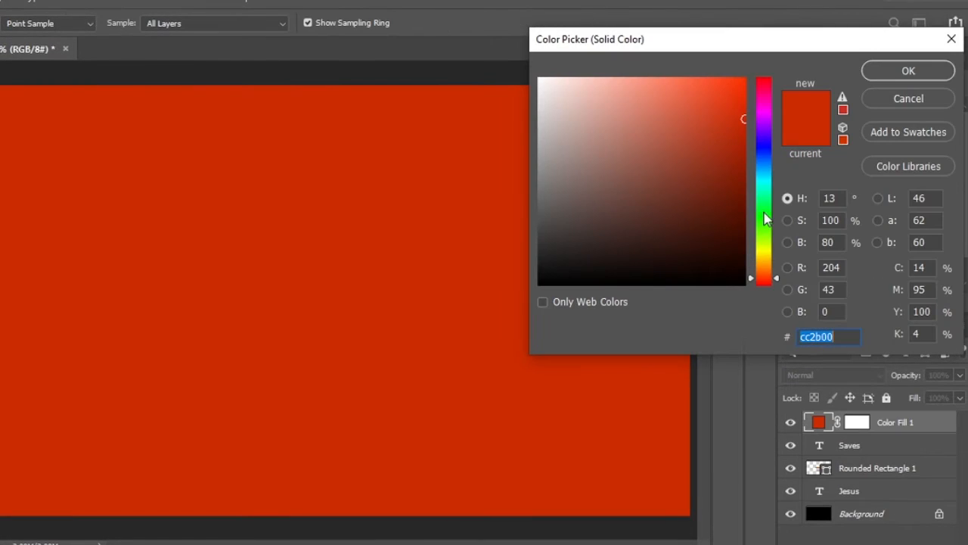
click(764, 151)
click(725, 125)
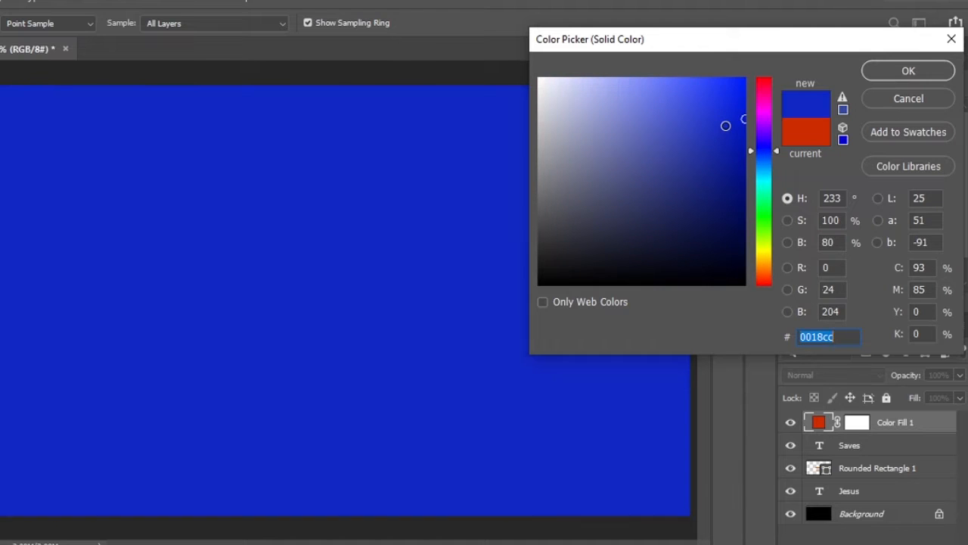
click(908, 71)
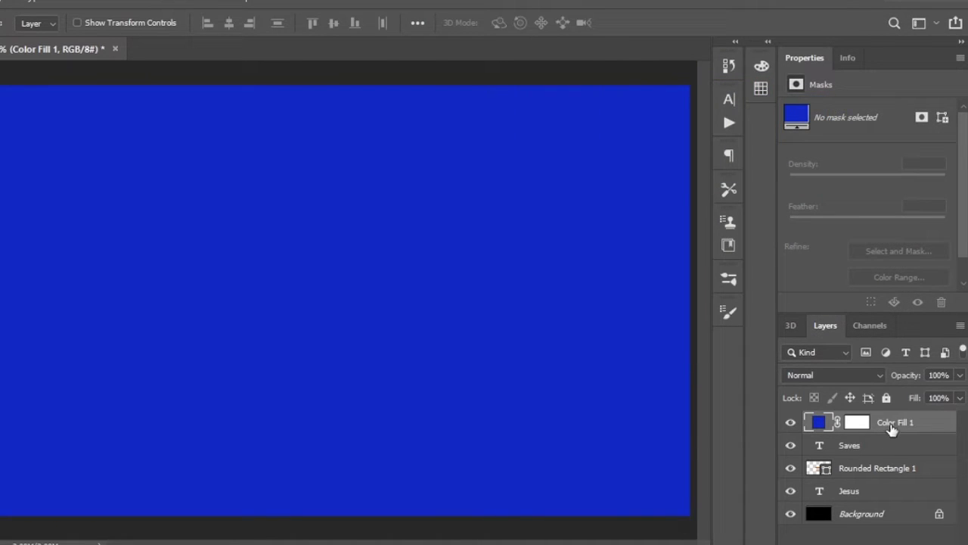
- Convert the color fill, "Saves", rounded rectangle and "Jesus" layers together into one smart object
shift+click(857, 490)
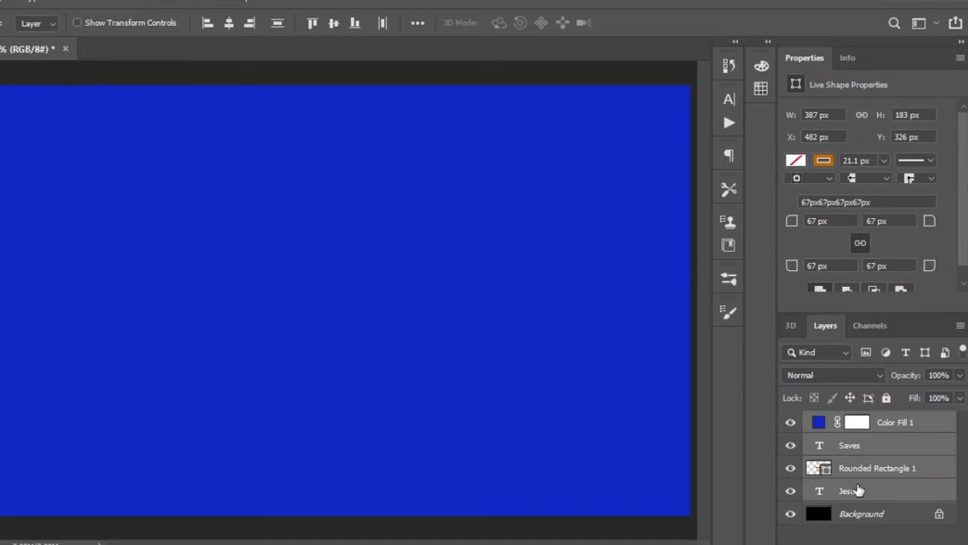
right_click(858, 488)
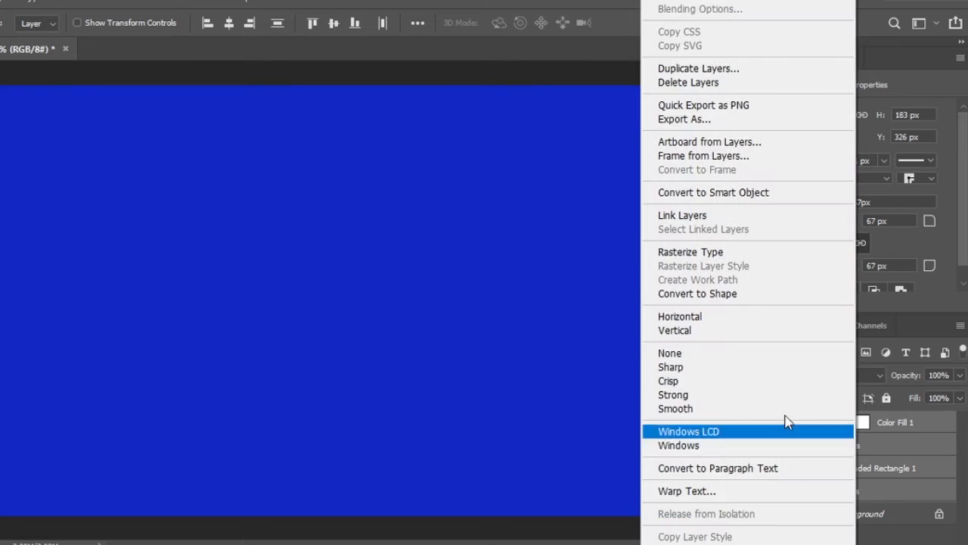
click(752, 194)
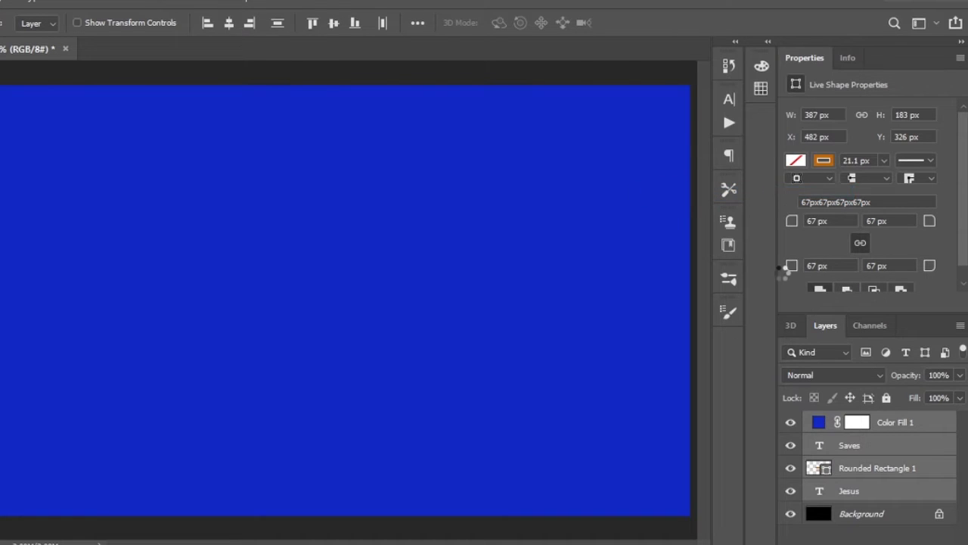
- Open the smart object's contents, delete the Color Fill 1 layer inside it and save the contents
double_click(815, 425)
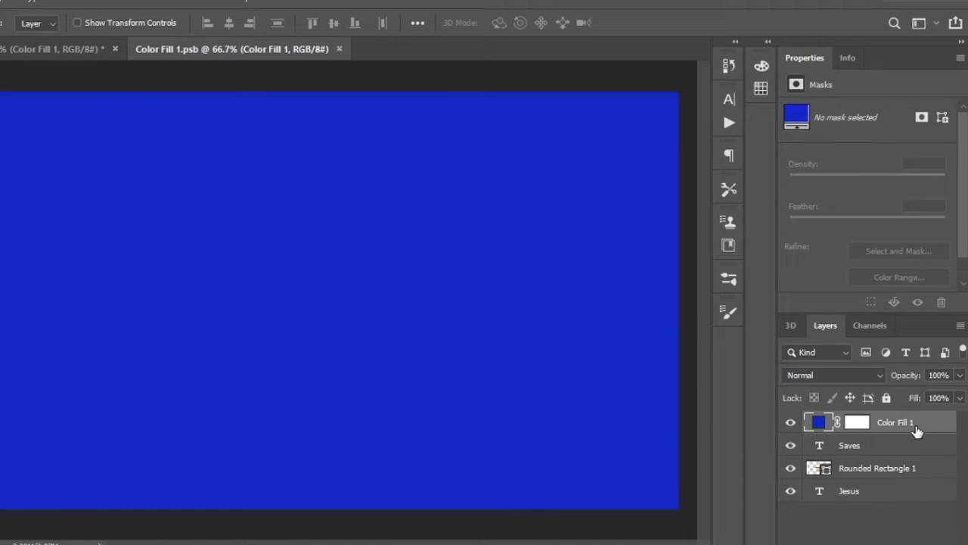
key(Delete)
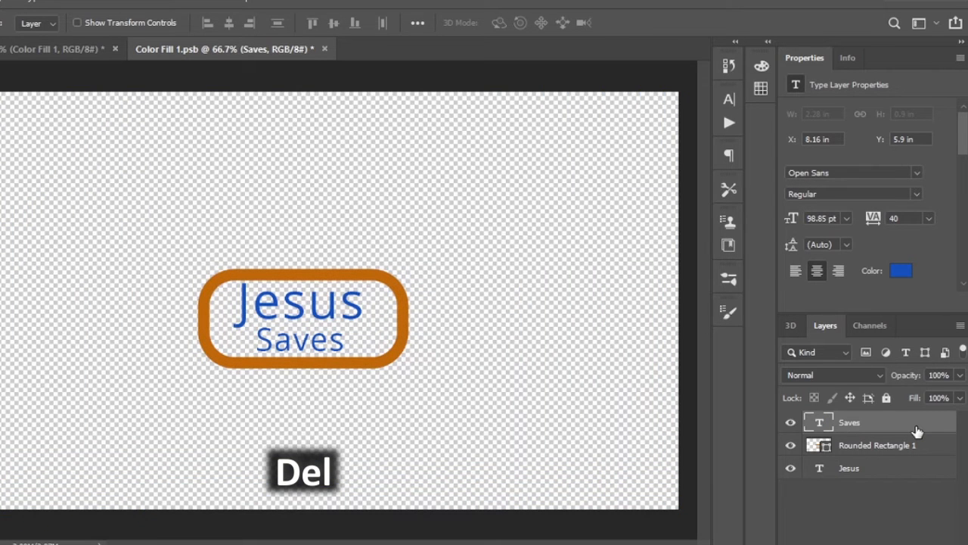
key(ctrl+s)
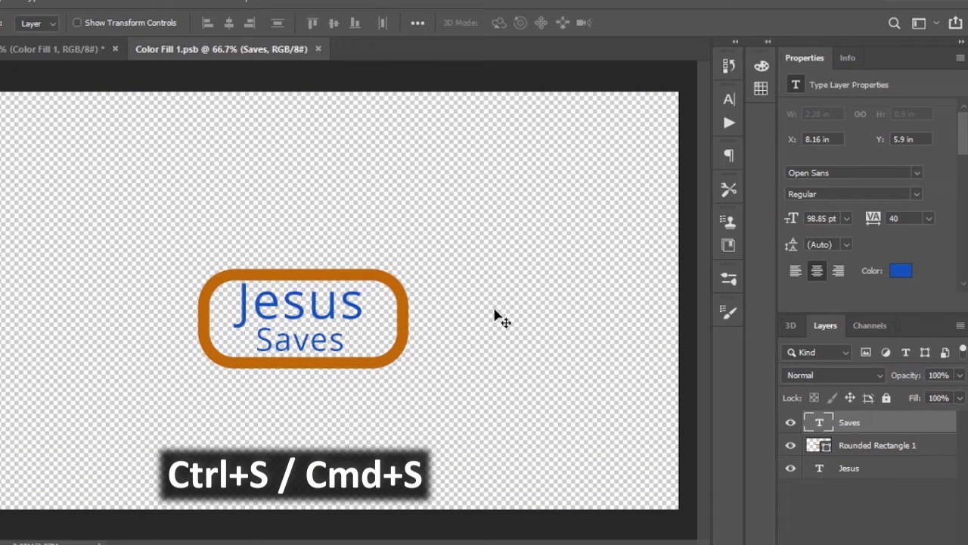
- Close the smart object's contents and rename the Color Fill 1 smart object layer as Main
click(318, 50)
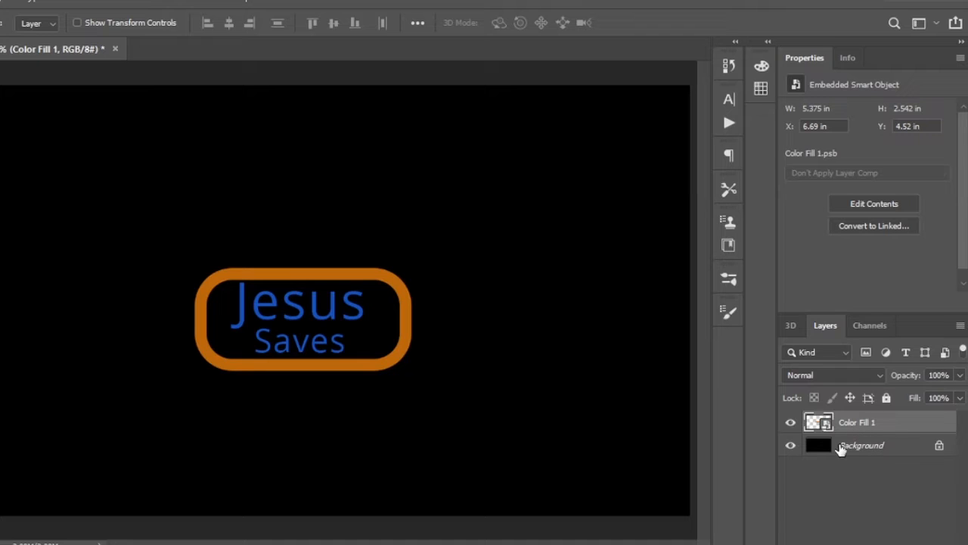
double_click(867, 422)
key(Return)
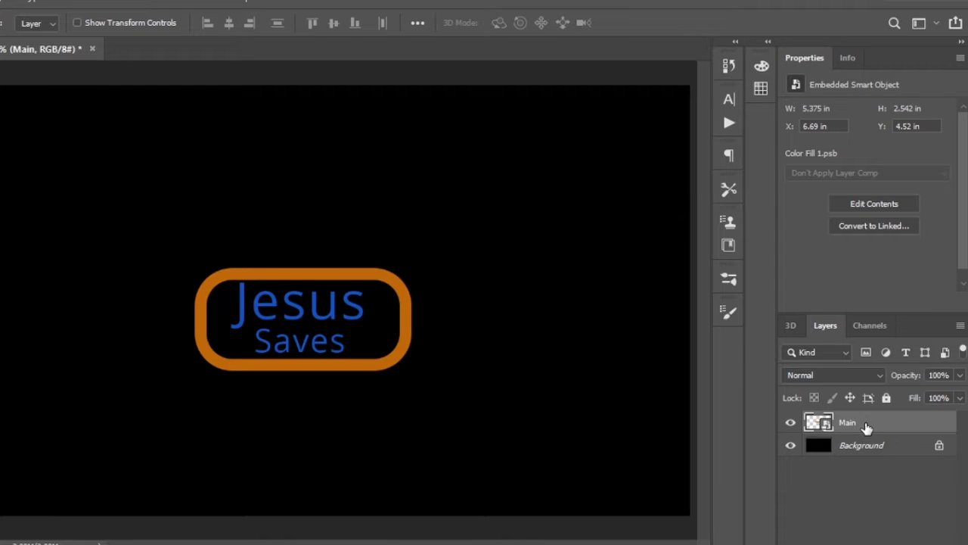
- Duplicate the Main smart object layer nine times
key(ctrl+j)
key(ctrl+j)
key(ctrl+j)
key(ctrl+j)
key(ctrl+j)
key(ctrl+j)
key(ctrl+j)
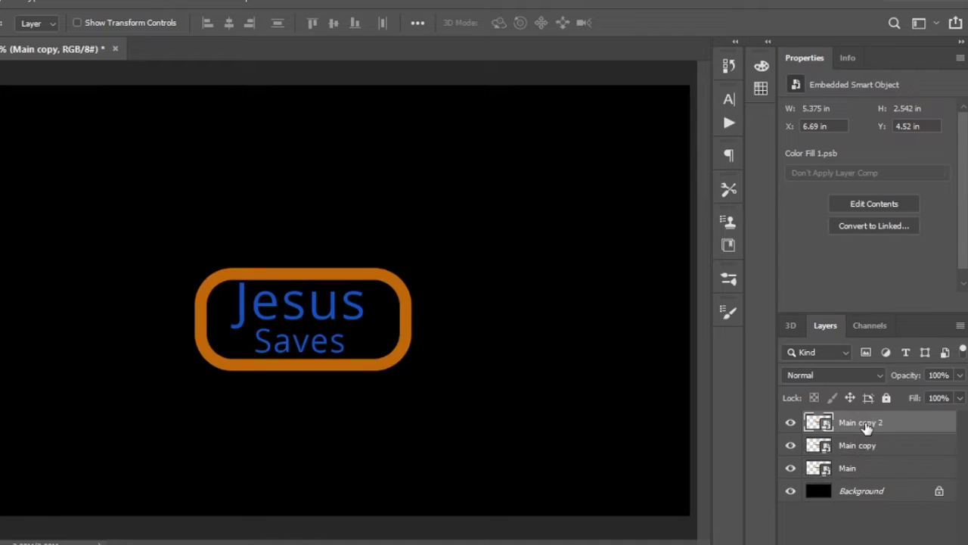
key(ctrl+j)
key(ctrl+j)
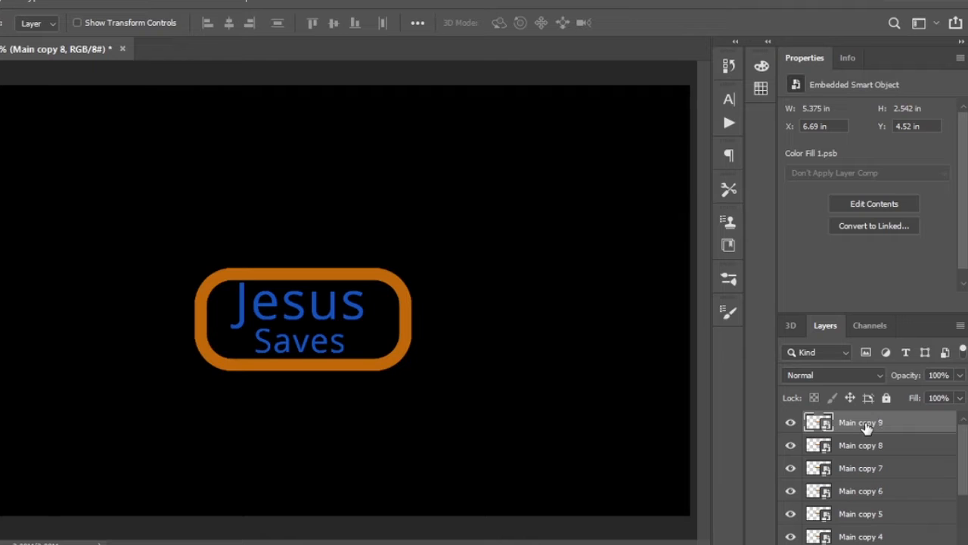
- Rename the three lowest copies above Main, from the bottom up, as Base 1, Base 2 and Base 3
scroll(863, 499, down, 3)
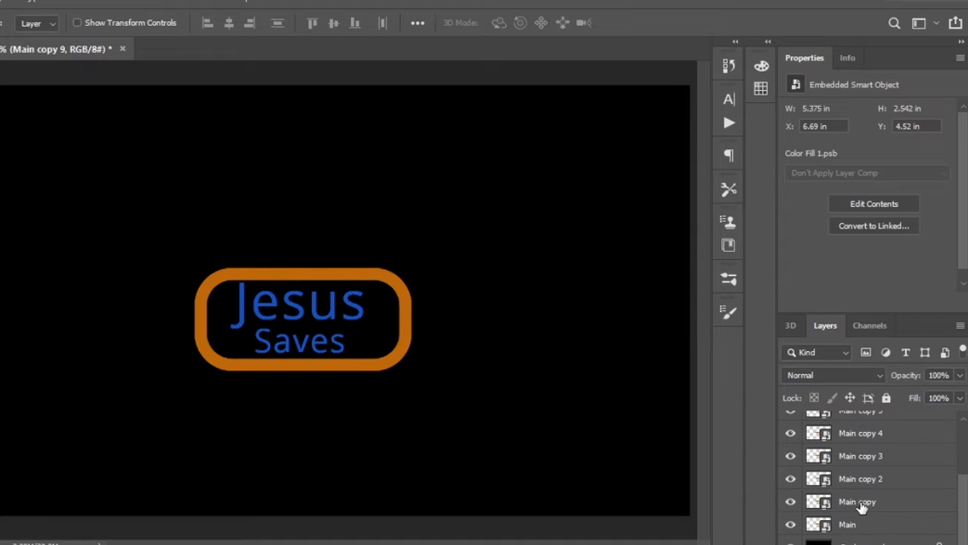
double_click(861, 502)
text(Base 1)
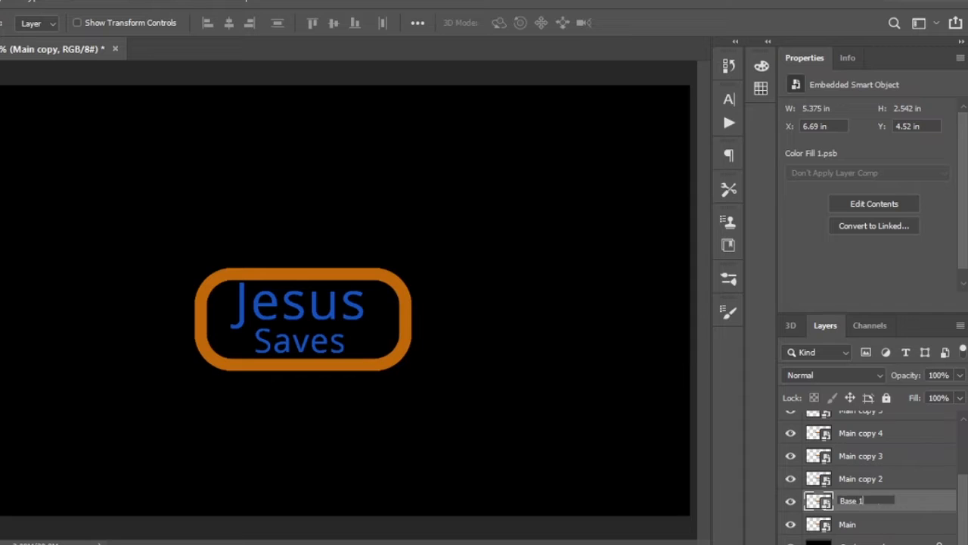
key(Return)
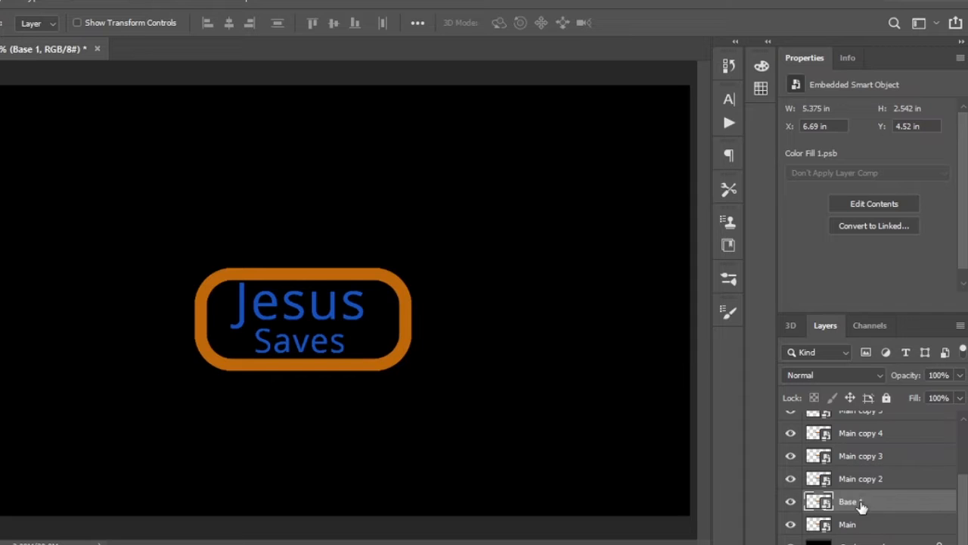
double_click(856, 479)
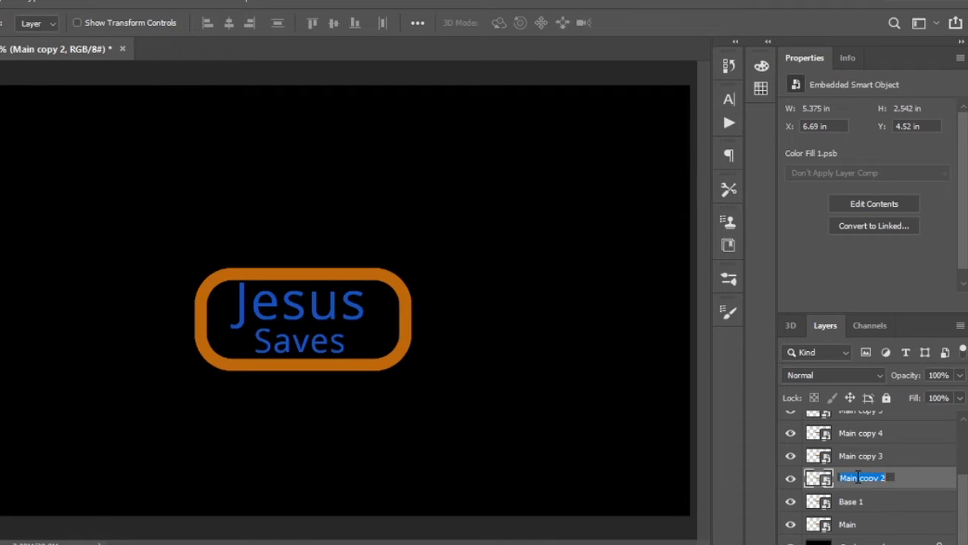
text(Base 2)
key(Return)
- Rename the three copies above the Base layers, from the bottom up, as Glass 1, Glass 2 and Glass 3
double_click(858, 500)
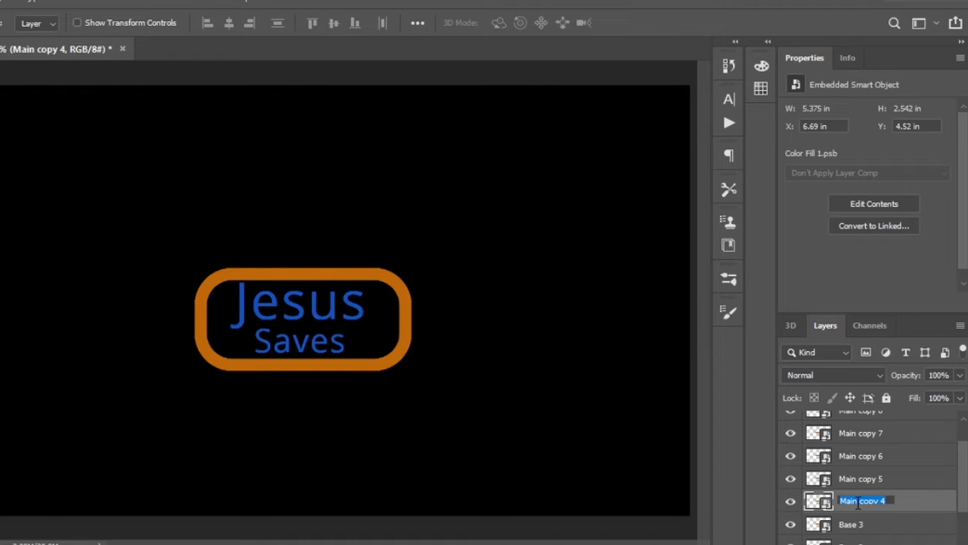
text(Glass)
text(1)
key(Return)
double_click(860, 479)
text(Glass 2)
key(Return)
double_click(863, 456)
text(Glass 3)
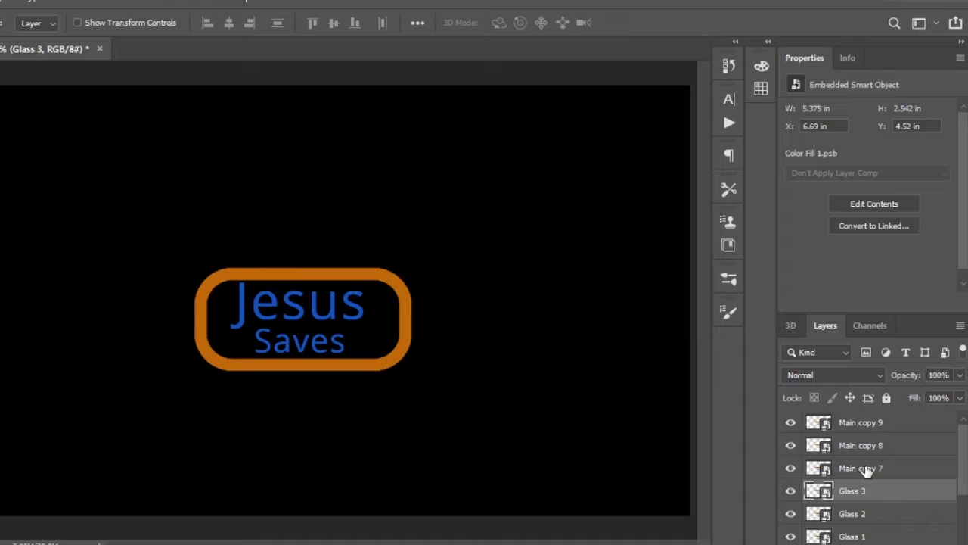
- Rename the three topmost copies, from the bottom up, as Light 1, Light 2 and Light 3
double_click(861, 468)
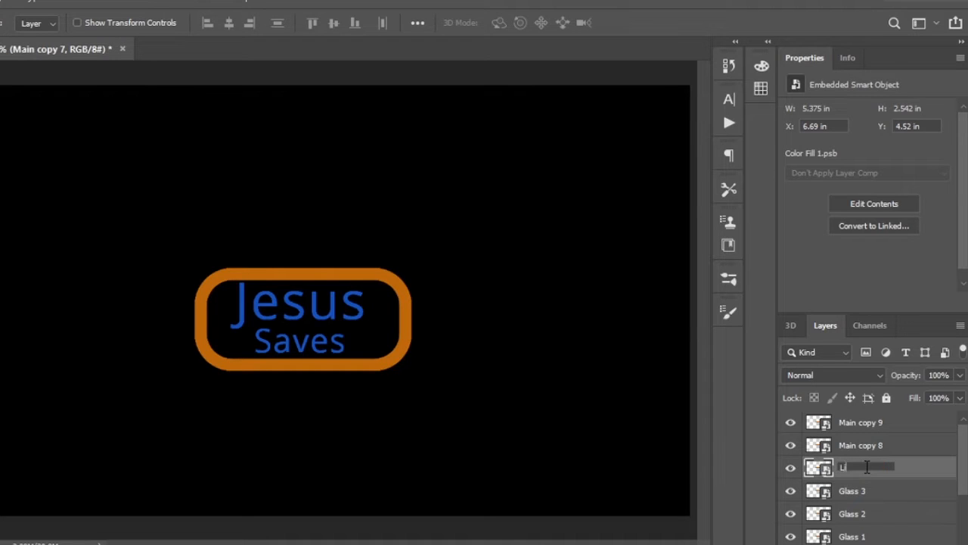
text(Light 1)
key(Return)
double_click(862, 445)
text(Light 2)
double_click(863, 423)
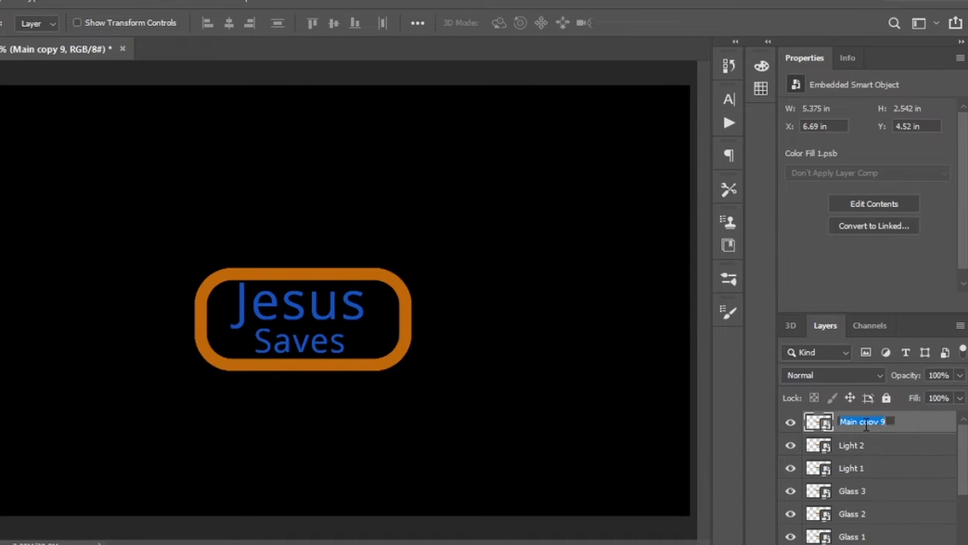
text(Light 3)
key(Return)
- Hide Main and all of its copies except Base 2, keeping the black Background visible
scroll(866, 428, down, 5)
drag(790, 535, 802, 309)
click(791, 514)
scroll(846, 507, down, 5)
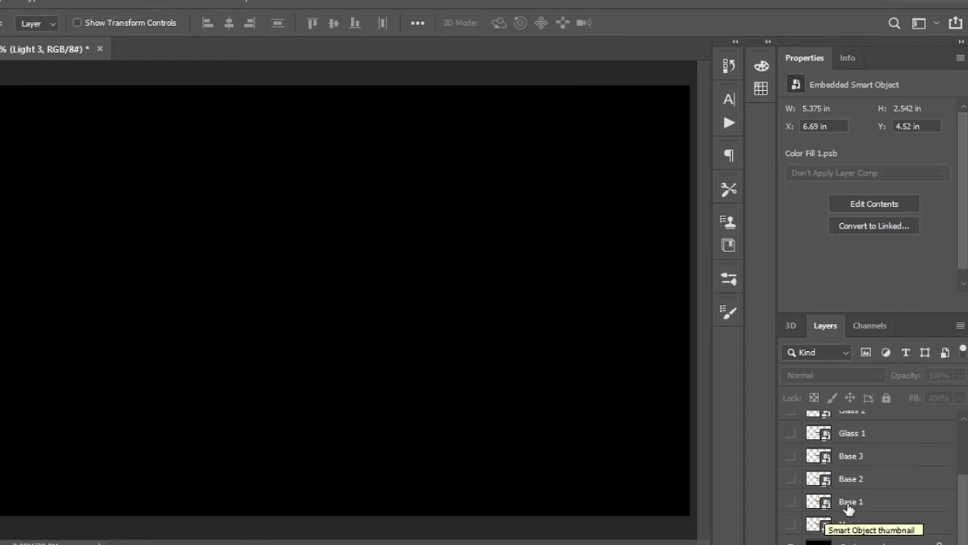
click(790, 479)
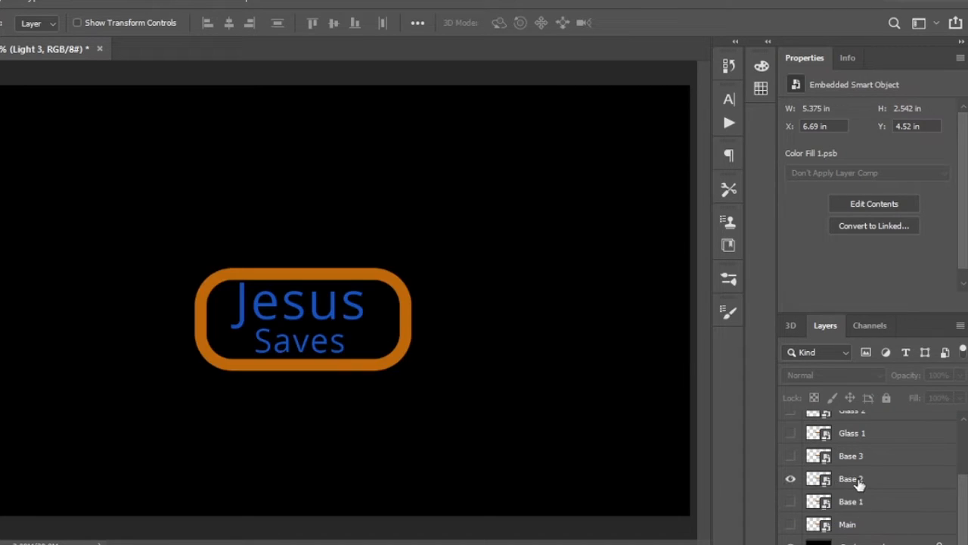
- Add a white Inner Shadow to Base 2 with Normal blend mode, 50% opacity, a 90° angle and global light off
click(920, 485)
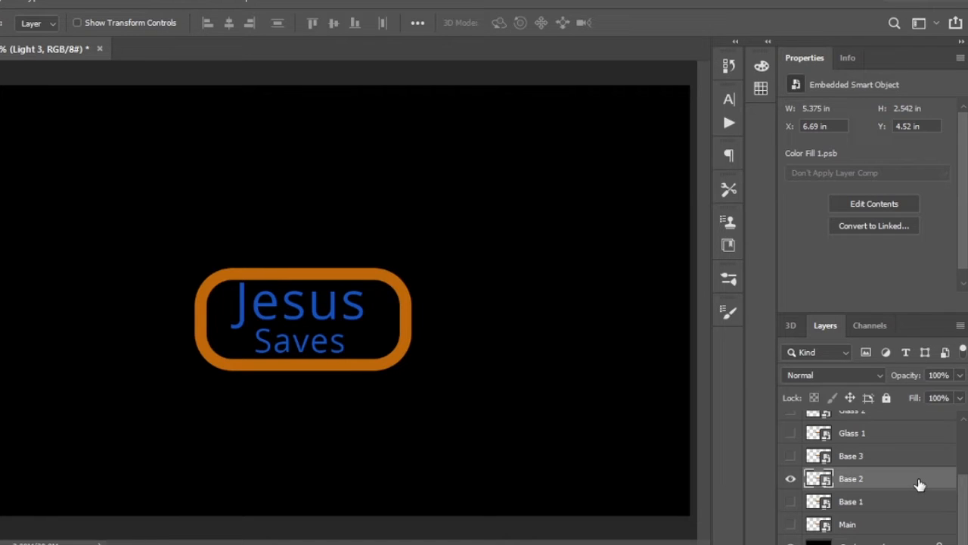
double_click(919, 482)
click(396, 209)
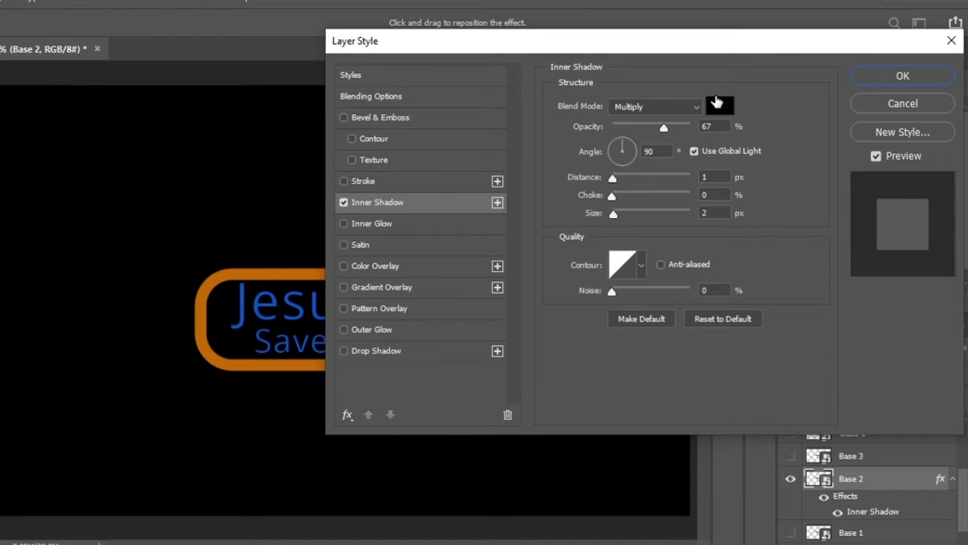
click(717, 106)
drag(650, 152, 539, 91)
key(Return)
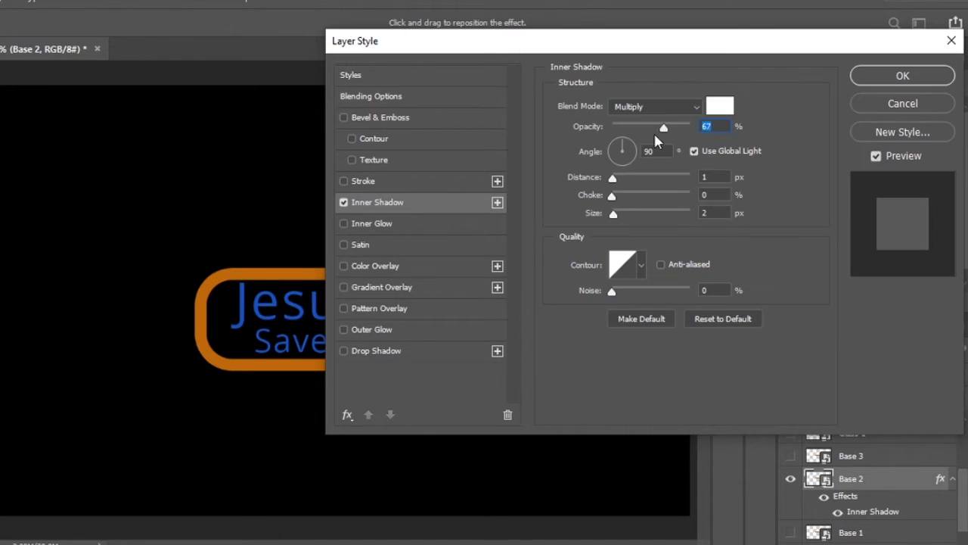
click(696, 107)
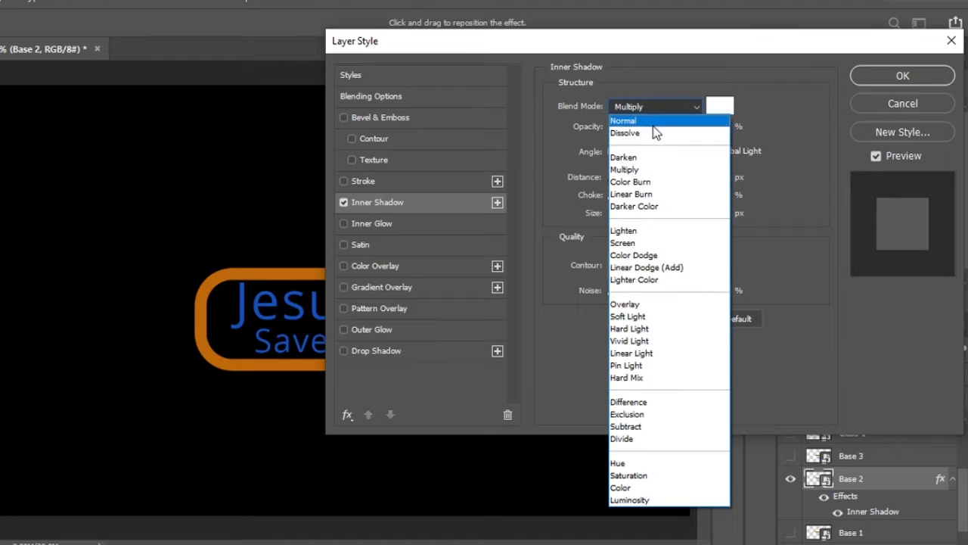
click(695, 150)
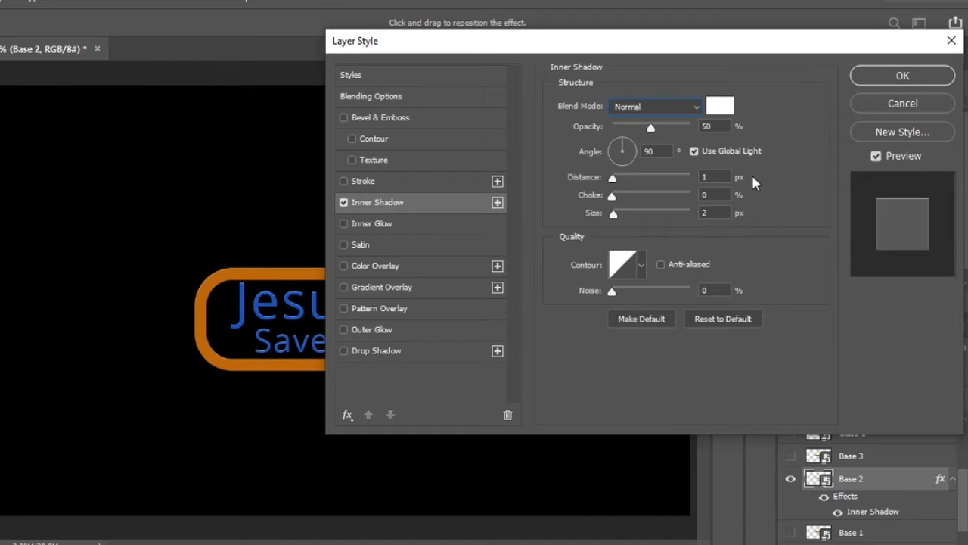
- Set the Base 2 Inner Shadow's distance to 10 px, choke to 20% and size to 70 px
drag(723, 179, 663, 188)
text(10)
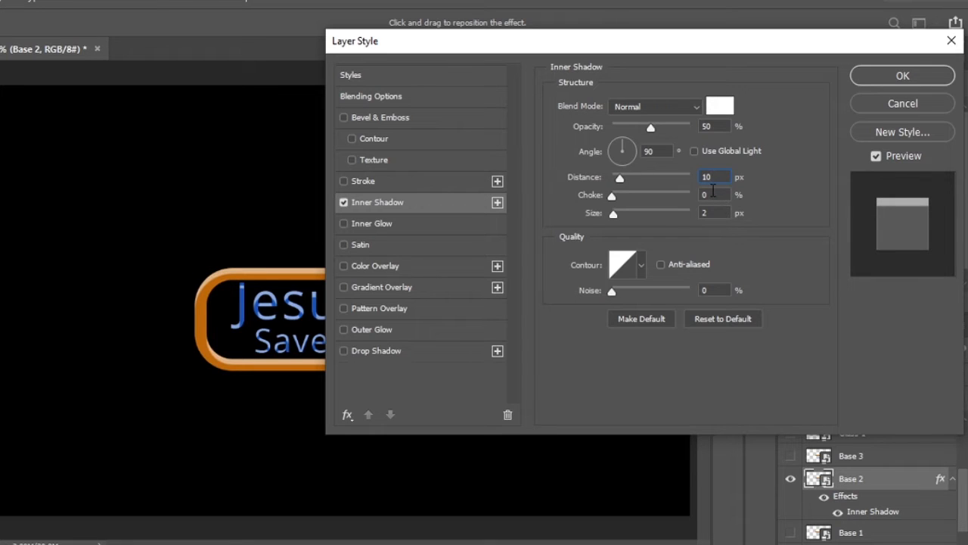
double_click(707, 195)
text(20)
double_click(715, 214)
text(75)
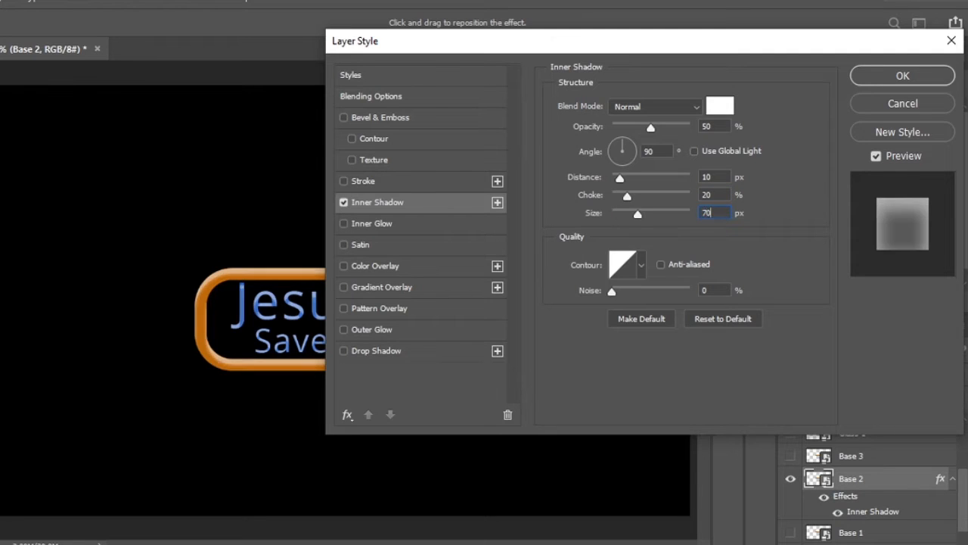
- Add a Drop Shadow to Base 2 with 45% opacity, 40 px distance, 0% spread, 40 px size and layer knockout off
click(376, 351)
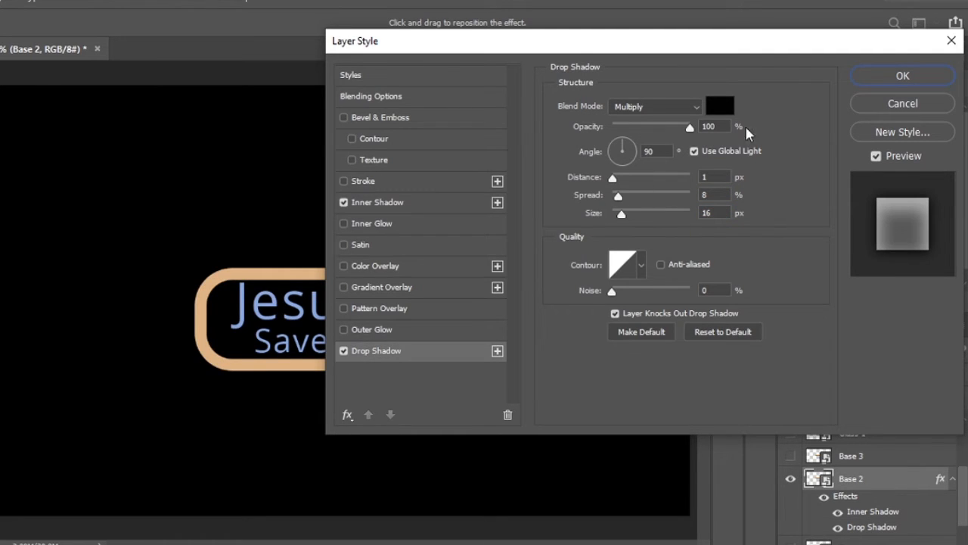
double_click(702, 125)
text(45)
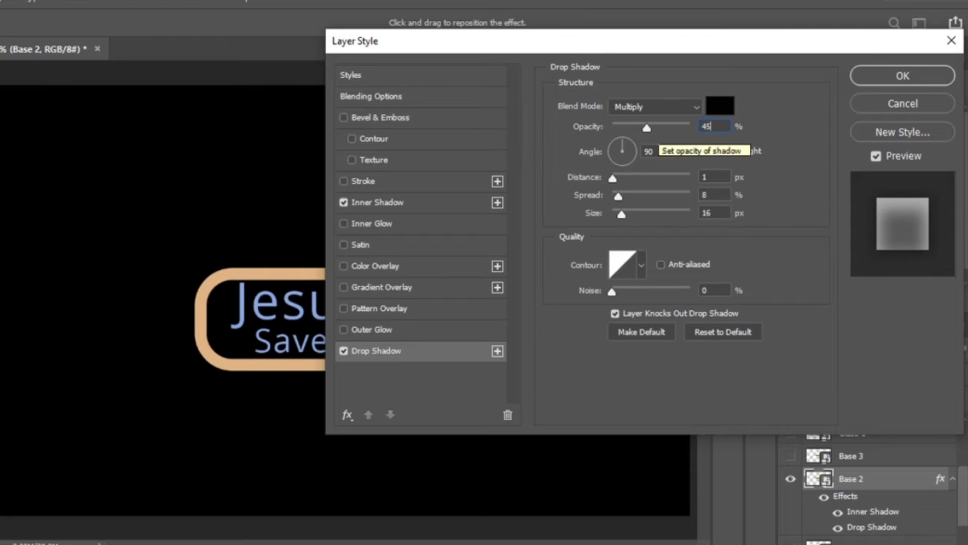
click(717, 177)
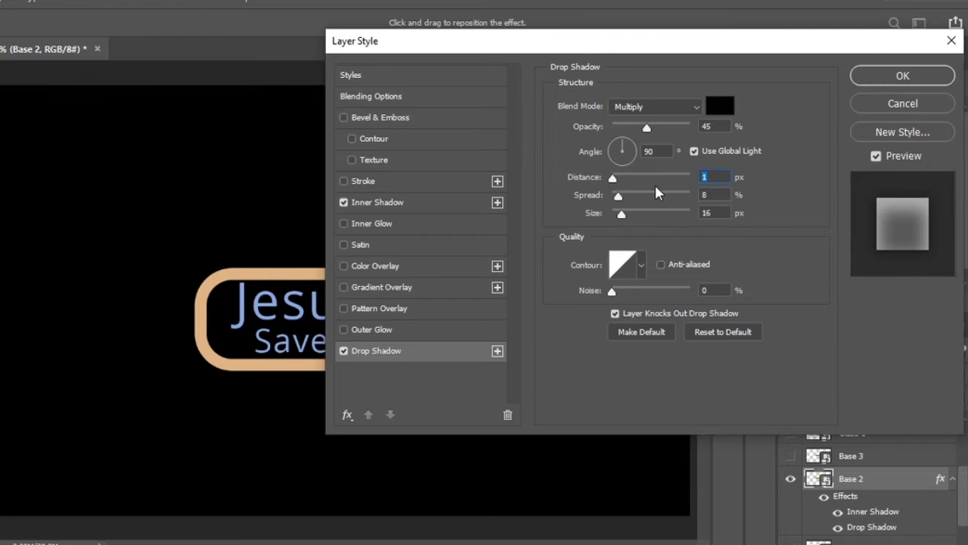
text(40)
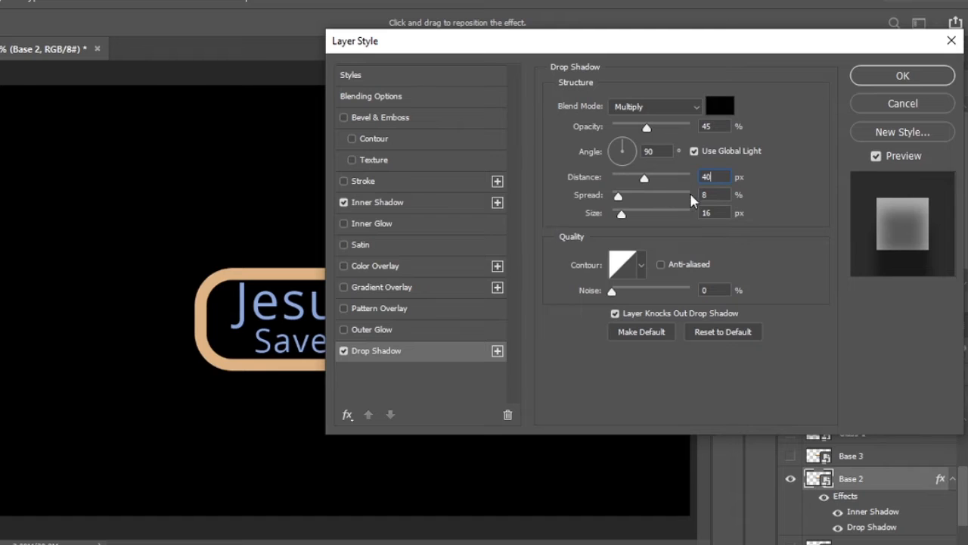
double_click(713, 195)
text(0)
double_click(712, 213)
text(40)
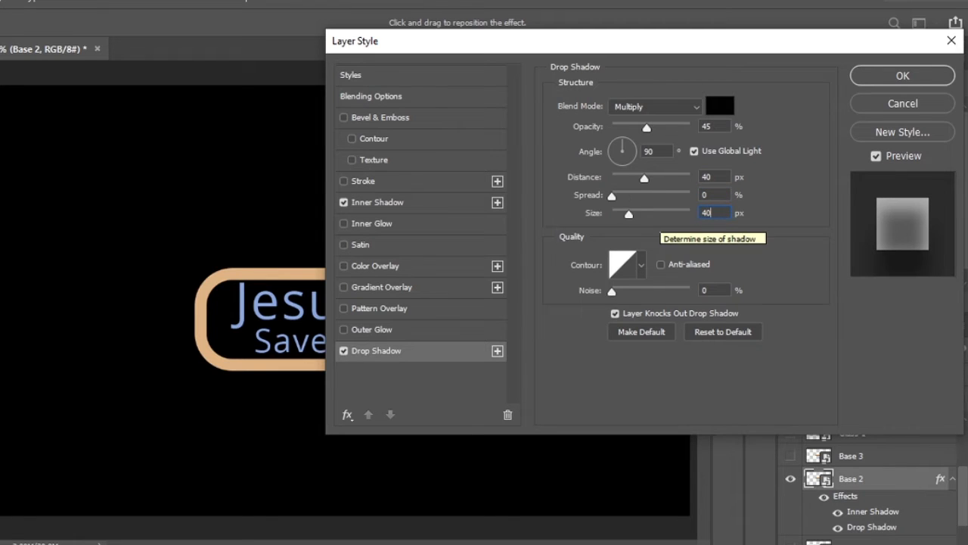
click(616, 314)
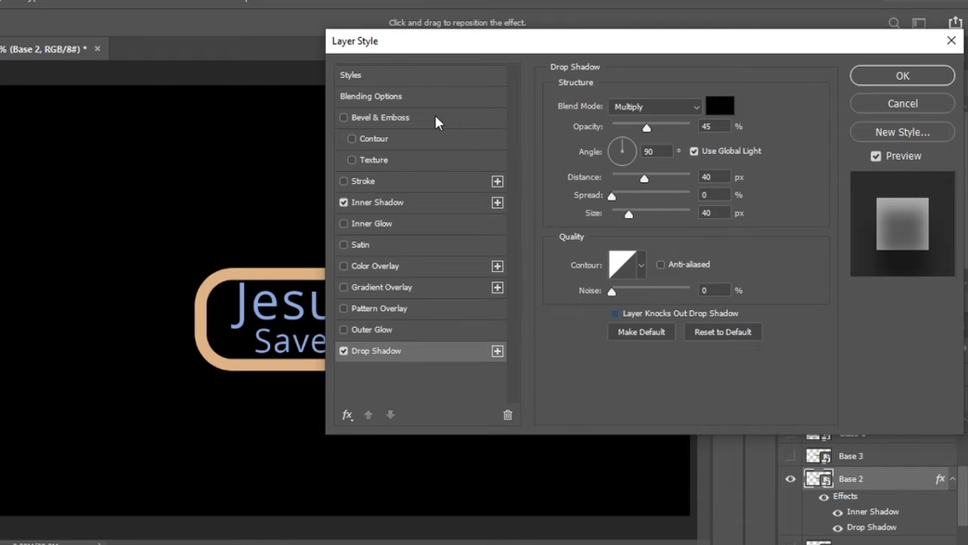
- Set Base 2's fill opacity to 0% and apply its layer style
click(392, 102)
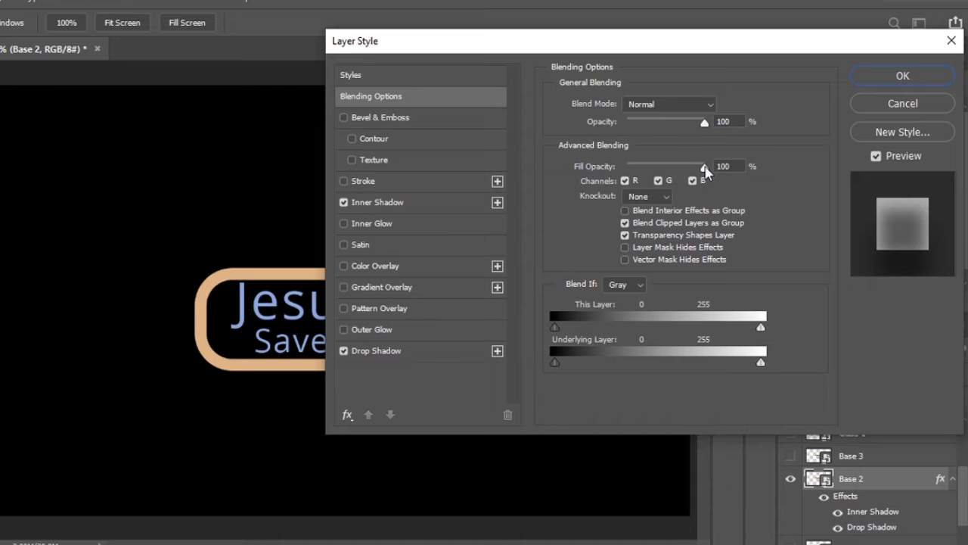
drag(704, 167, 564, 193)
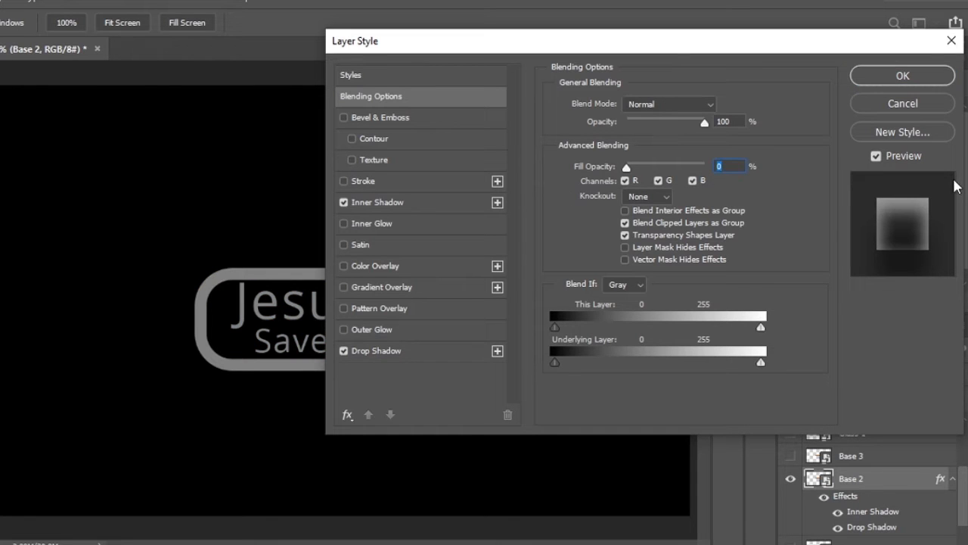
click(912, 78)
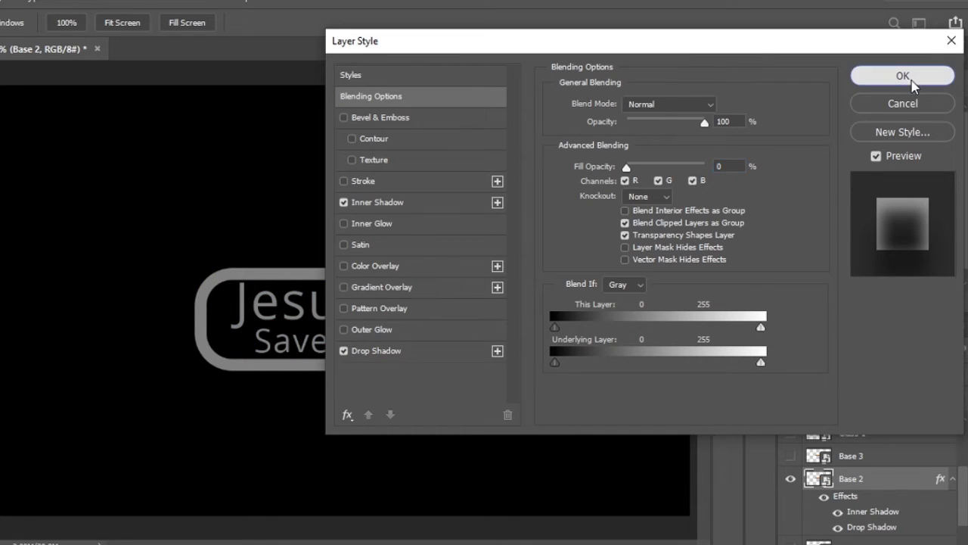
- Hide Base 2, then show and select the Base 3 layer
click(792, 479)
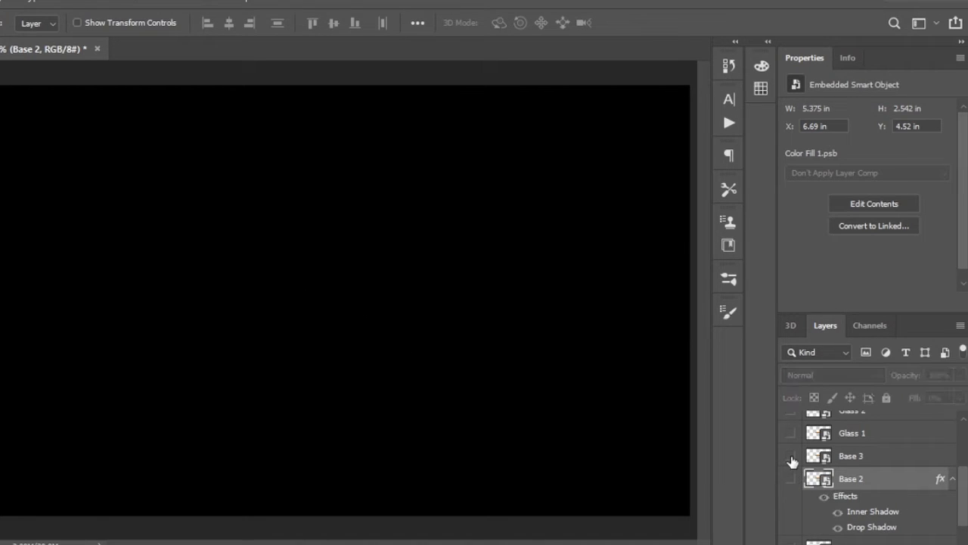
click(791, 456)
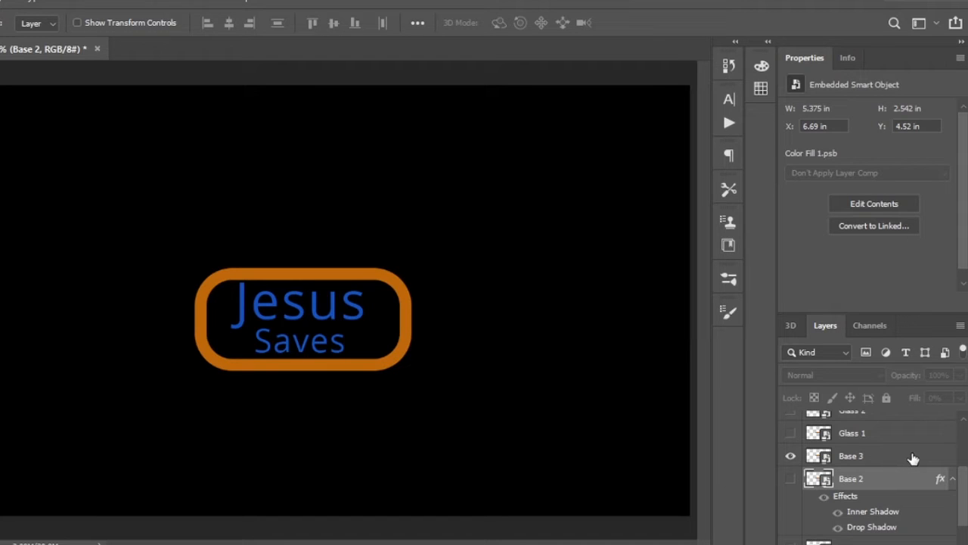
click(927, 459)
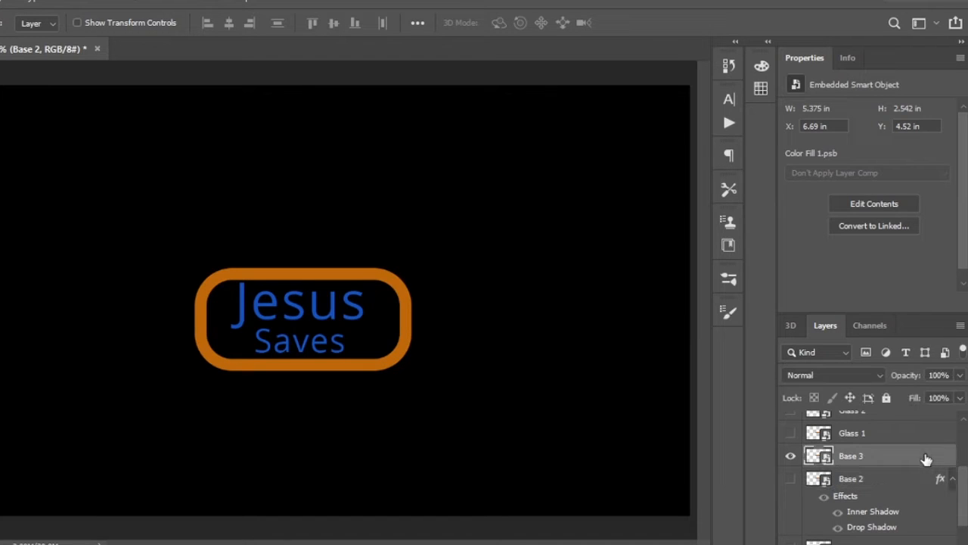
- Open Base 3's layer style and load the Neon Styles file from drive D into the style presets
double_click(927, 459)
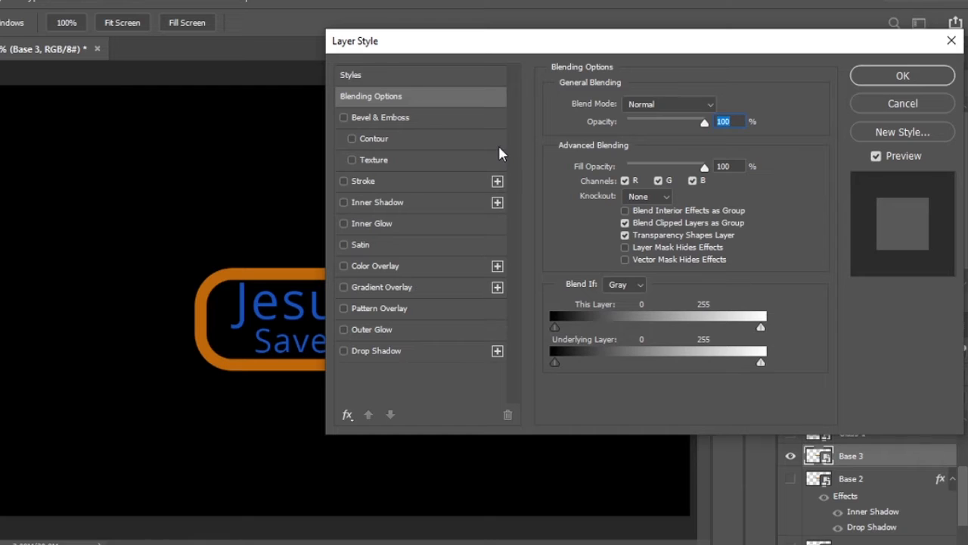
click(418, 83)
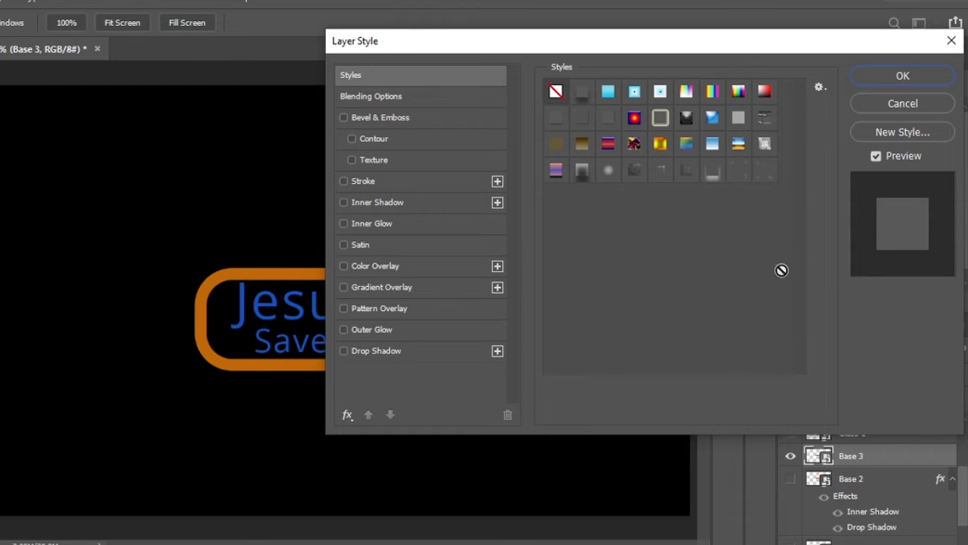
click(818, 88)
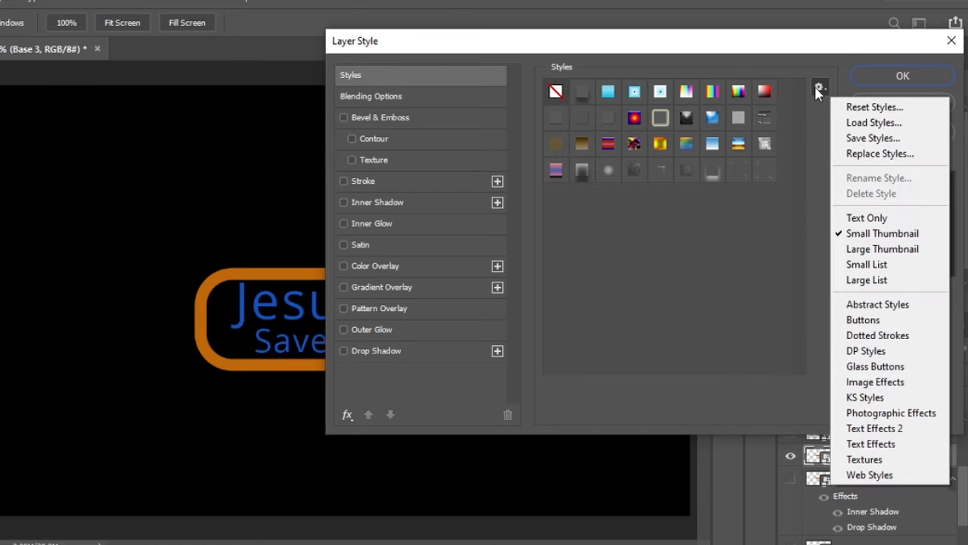
click(863, 124)
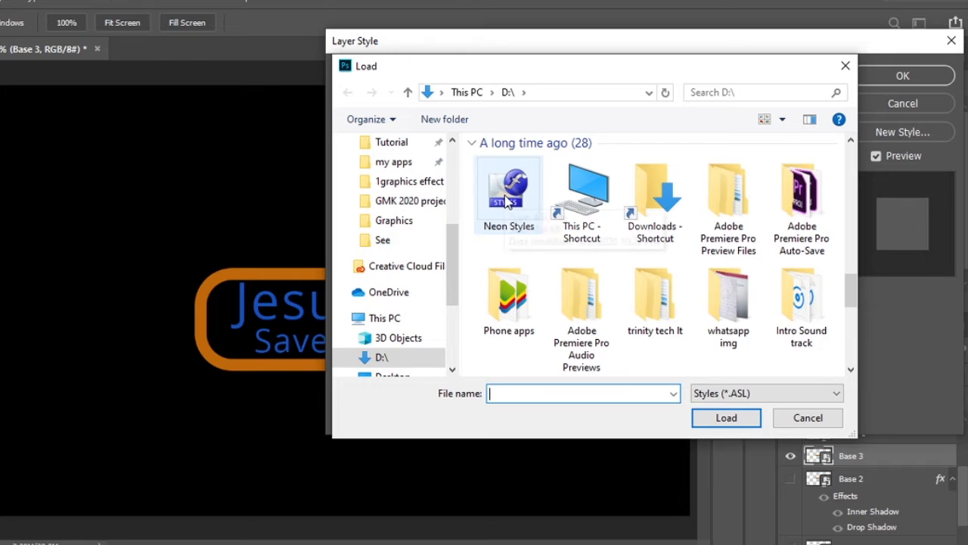
click(509, 198)
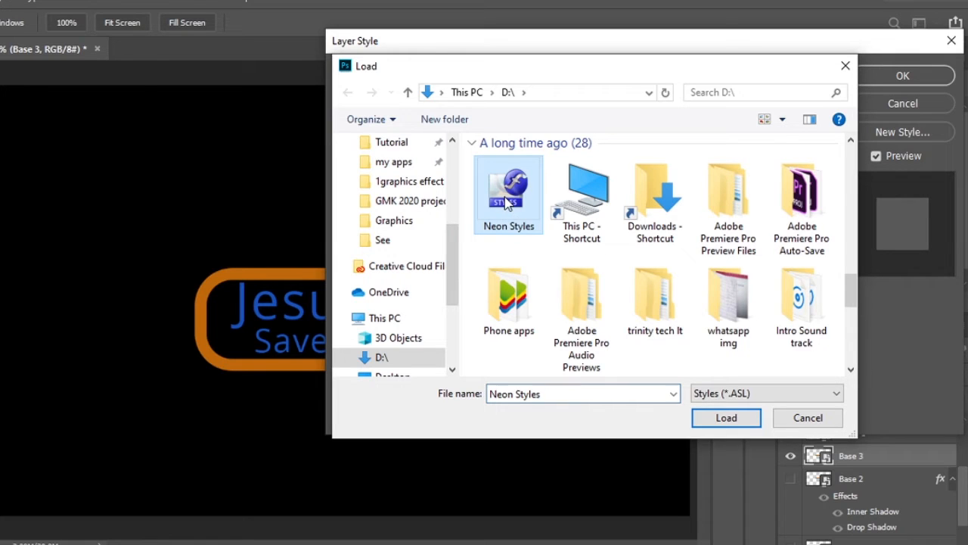
click(738, 417)
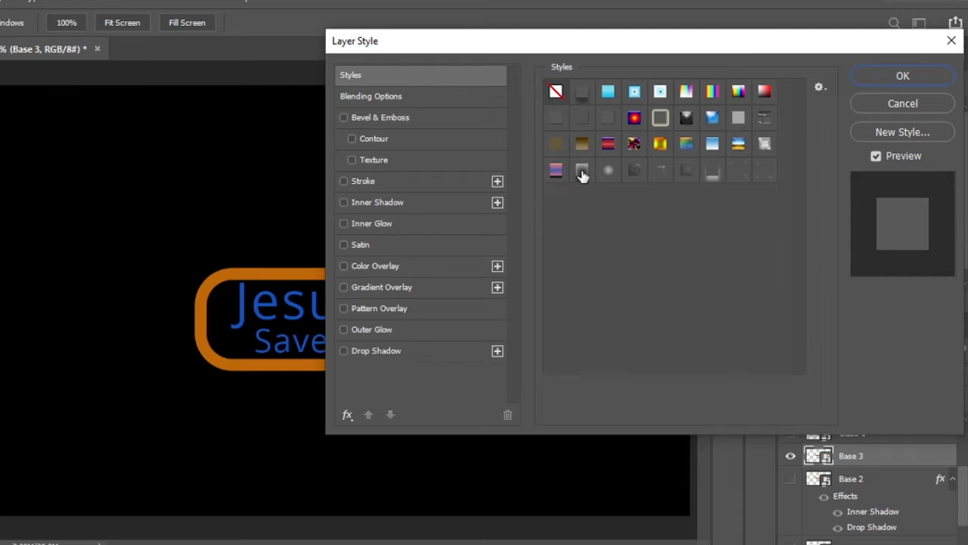
- Apply the soft Inner Glow preset, third in the fourth row, to Base 3 and hide the layer
click(611, 174)
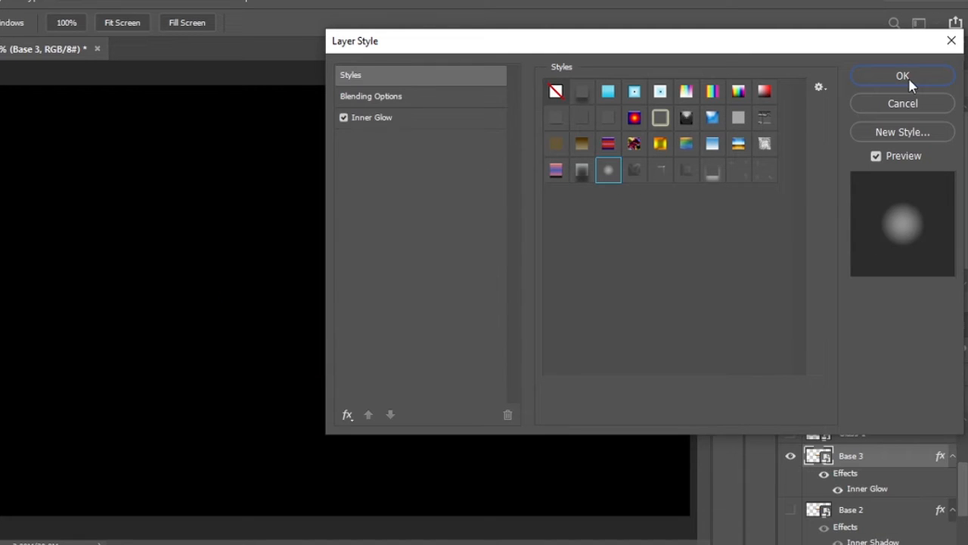
click(909, 79)
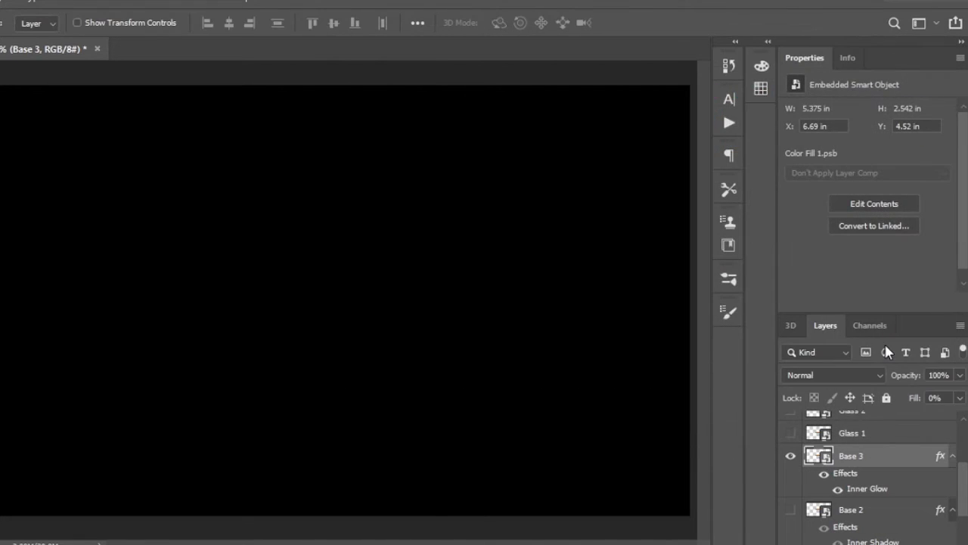
click(790, 455)
click(791, 456)
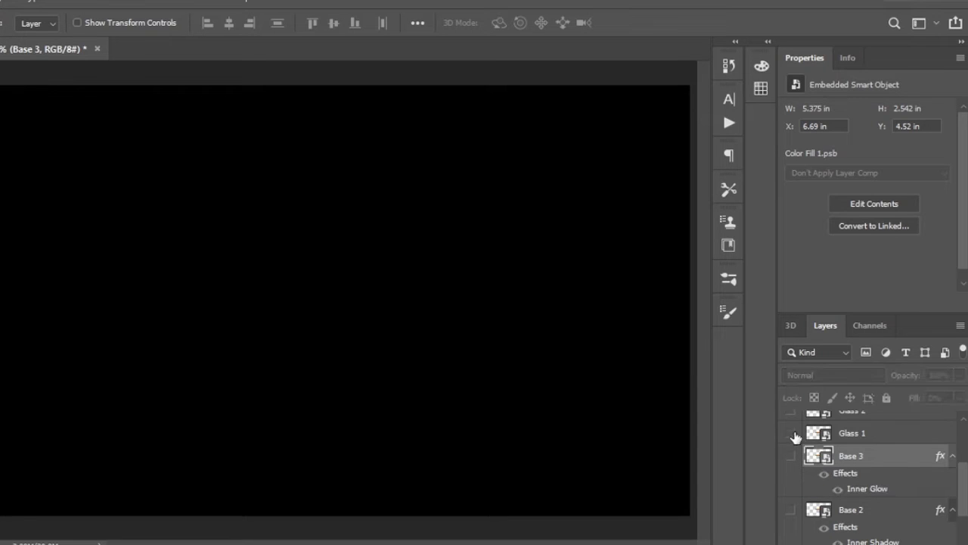
- Show Glass 1 and apply the Bevel & Emboss preset that is fourth in the fourth row of styles
click(792, 434)
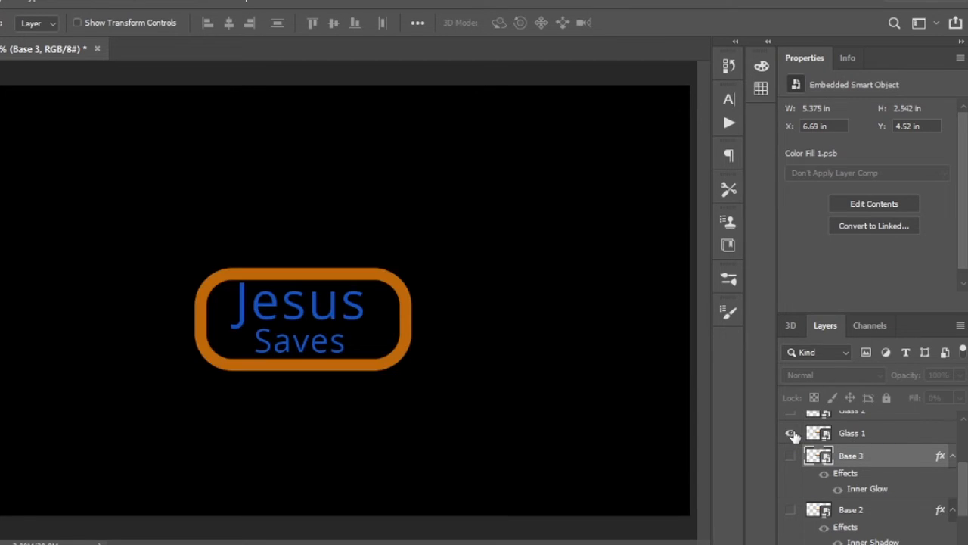
click(911, 438)
double_click(830, 412)
click(455, 72)
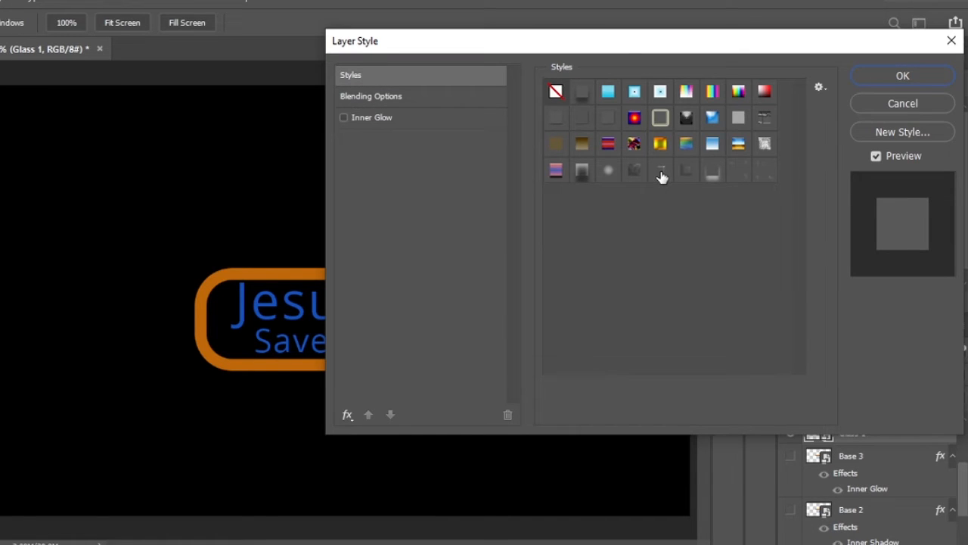
click(634, 174)
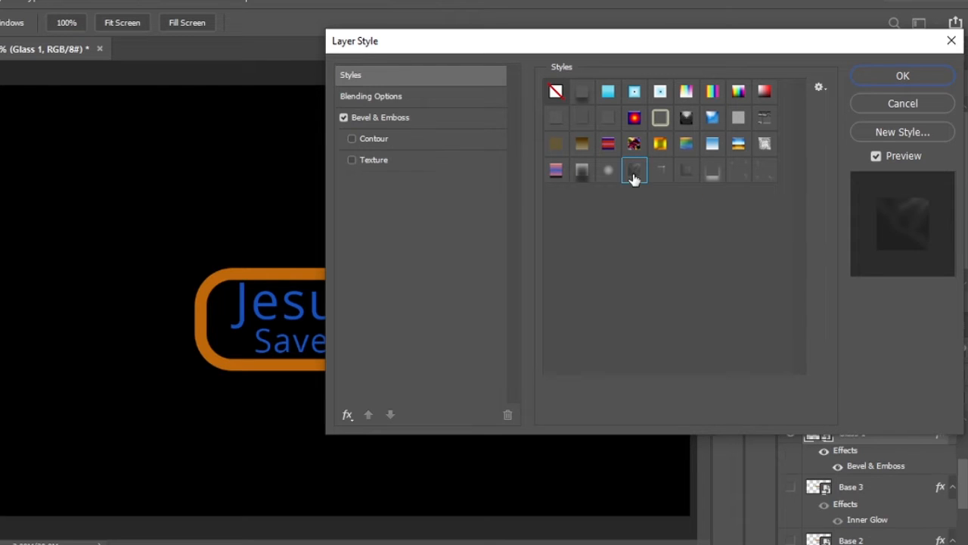
click(902, 76)
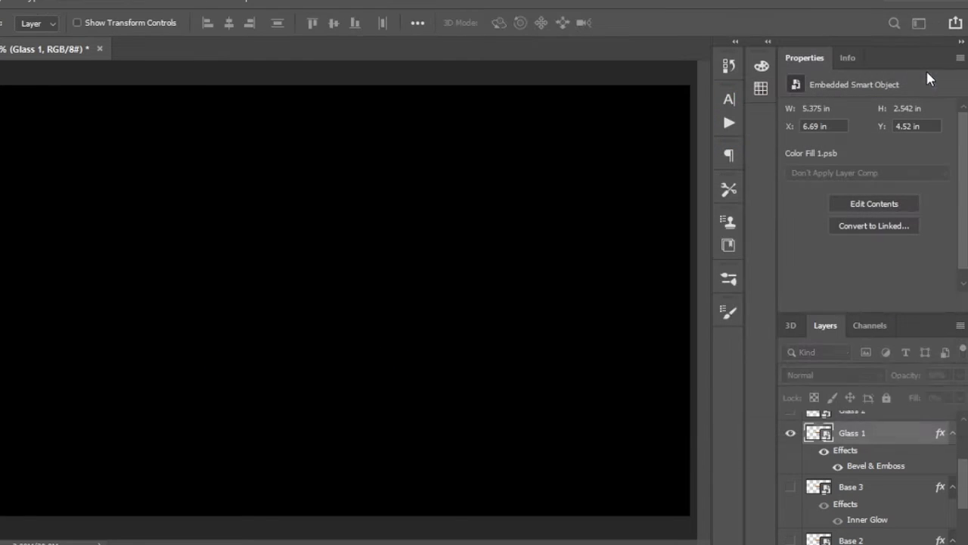
- Show Glass 2 in place of Glass 1 and apply the fifth preset in the fourth row of styles, a Bevel & Emboss
click(790, 457)
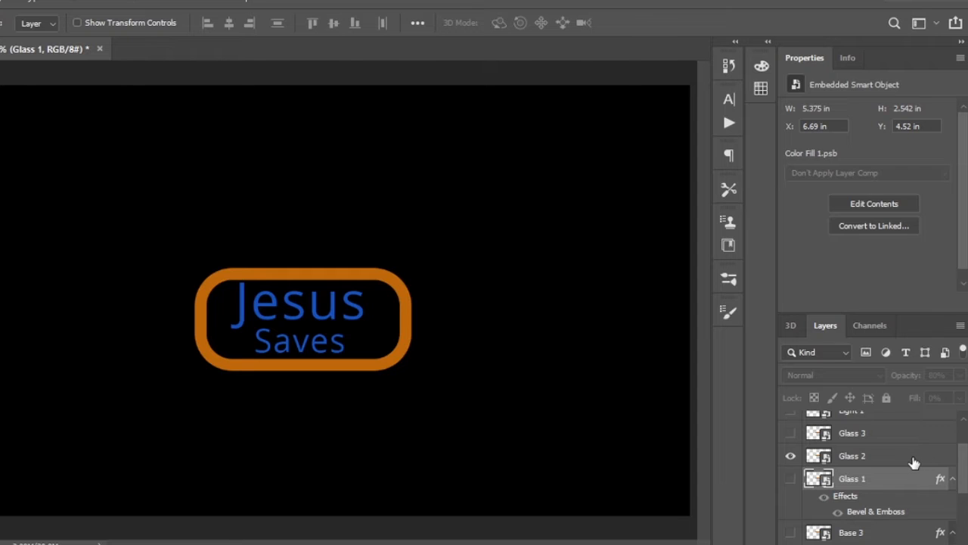
click(914, 462)
double_click(914, 462)
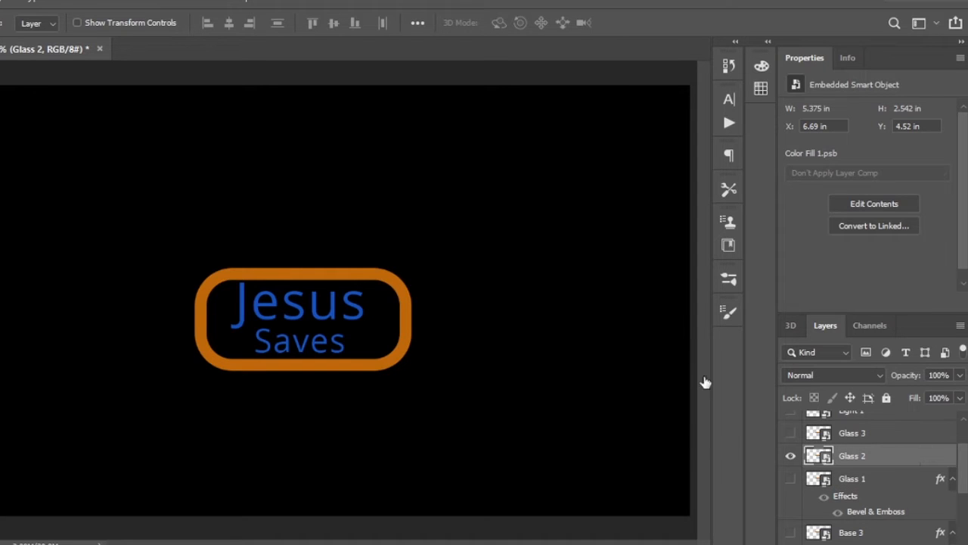
click(671, 174)
click(903, 76)
- Show Glass 3 in place of Glass 2 and apply the sixth preset in the fourth row of styles, a Bevel & Emboss
click(790, 478)
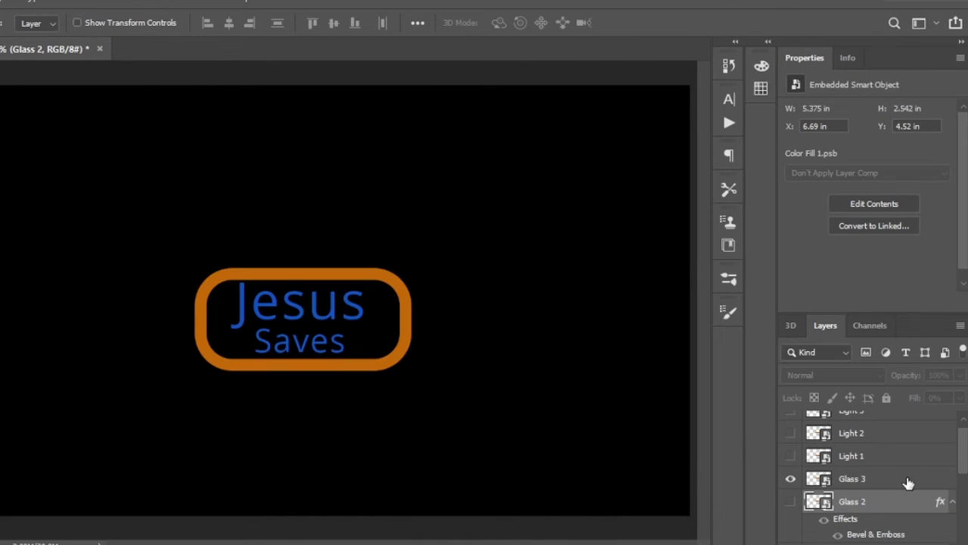
double_click(908, 478)
click(356, 75)
click(686, 173)
key(Return)
- Show Light 1 in place of Glass 3 and apply the Drop Shadow preset, seventh in the fourth row of styles
click(908, 455)
click(791, 456)
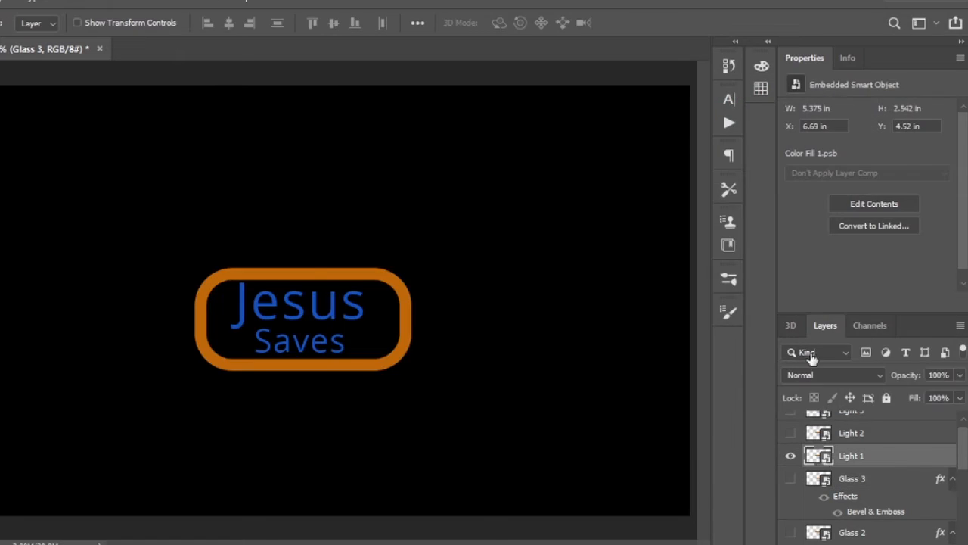
double_click(908, 456)
click(371, 76)
click(712, 170)
click(903, 76)
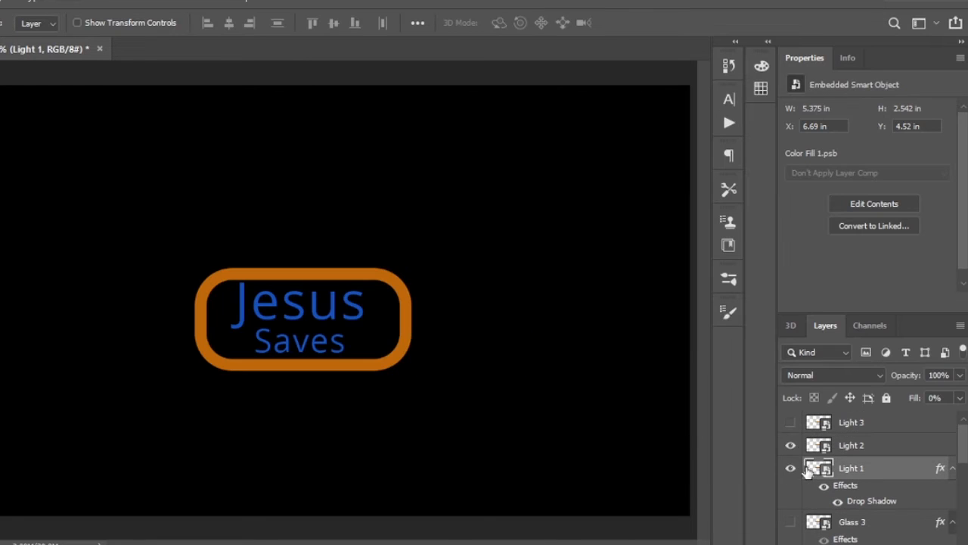
- Show Light 2 in place of Light 1 and apply the Bevel & Emboss preset, eighth in the fourth row of styles
click(908, 445)
click(791, 445)
double_click(908, 444)
click(424, 75)
click(739, 170)
click(903, 76)
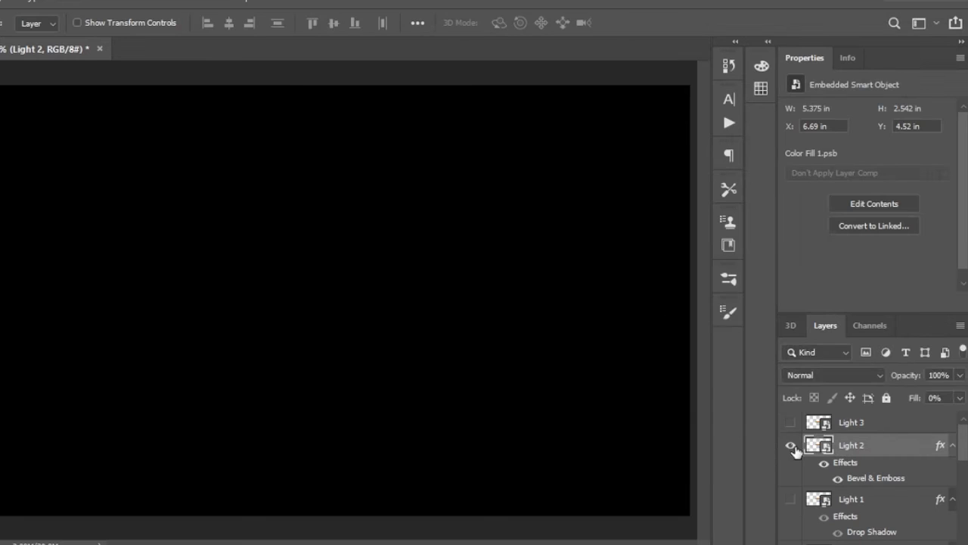
- Show Light 3 in place of Light 2 and apply the Bevel & Emboss preset, ninth in the fourth row of styles
click(790, 422)
click(903, 425)
double_click(903, 425)
click(350, 75)
click(764, 171)
click(903, 75)
- Make all the hidden layers from Light 2 down to Base 1 visible, leaving Main hidden
scroll(811, 491, down, 6)
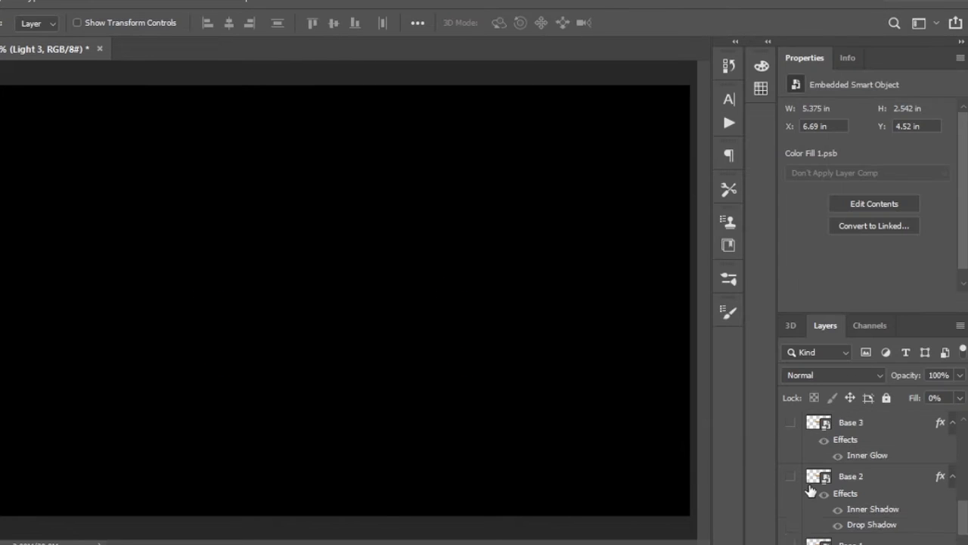
scroll(808, 485, up, 3)
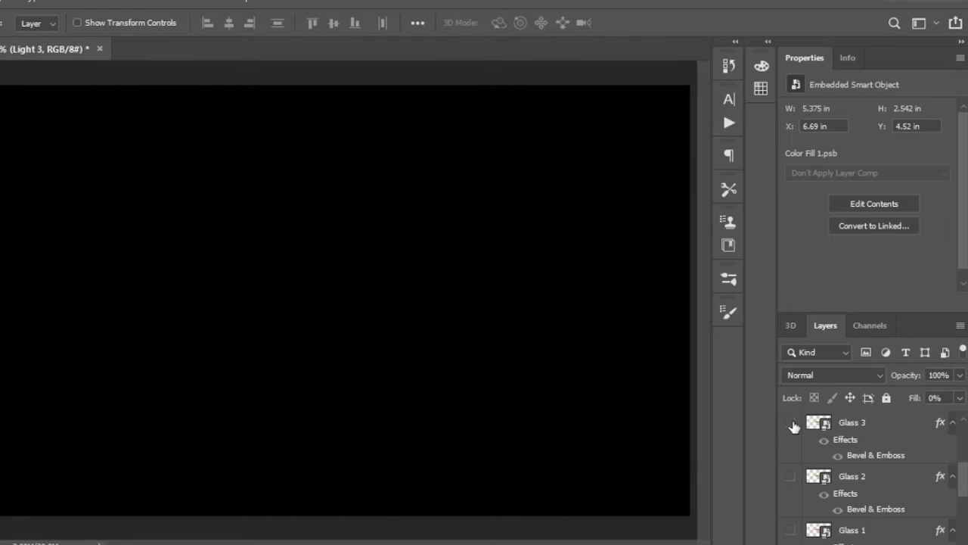
scroll(793, 426, up, 2)
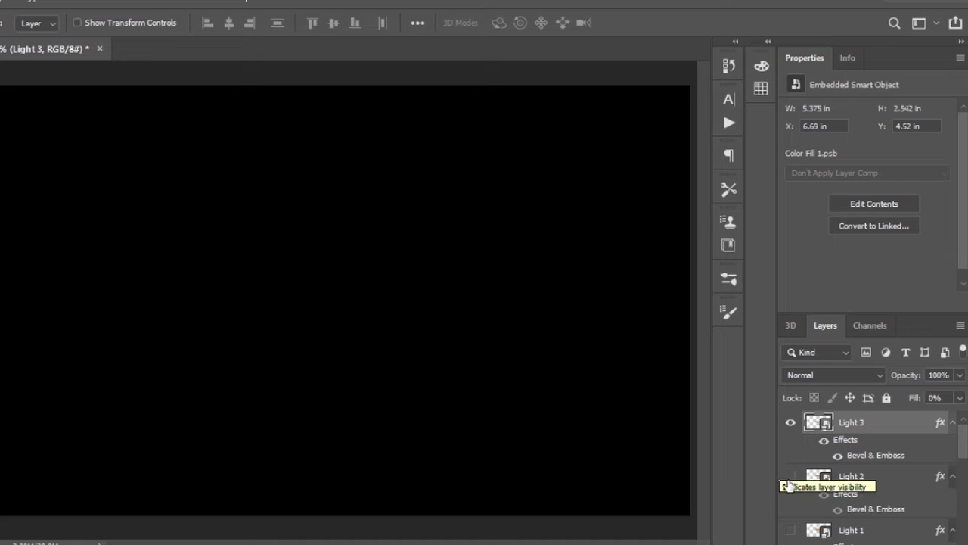
drag(789, 482, 792, 536)
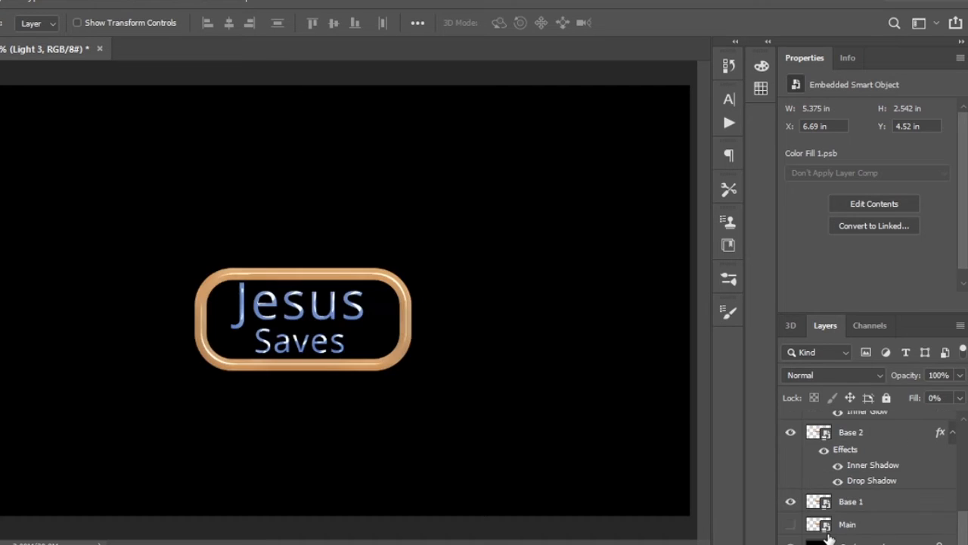
- Group all the layers from Base 1 up to Light 3 and name the group Neon
click(847, 501)
scroll(865, 439, up, 5)
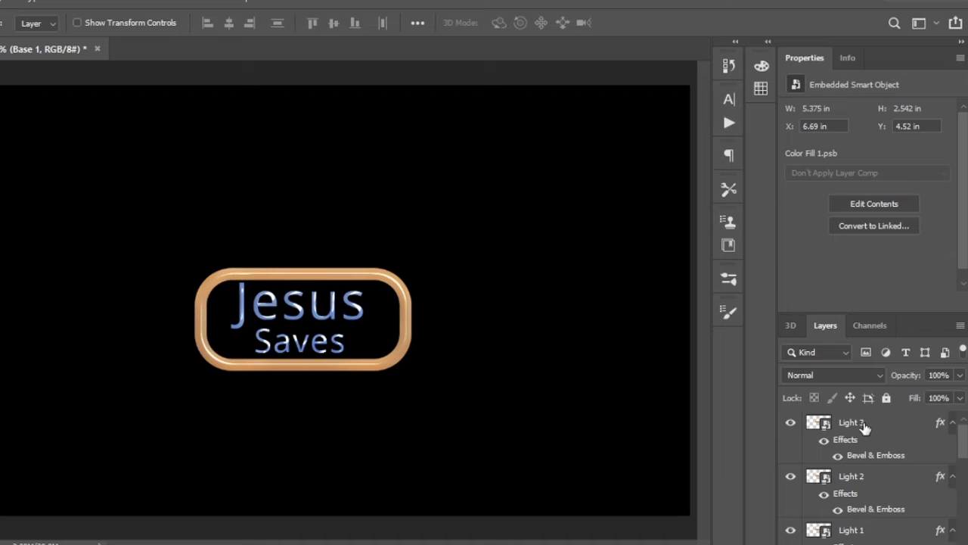
shift+click(865, 423)
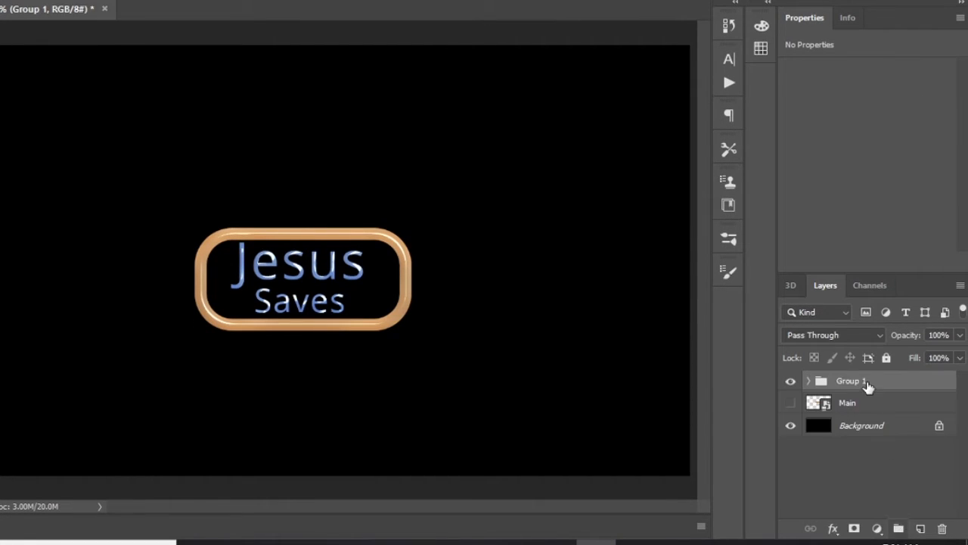
double_click(849, 380)
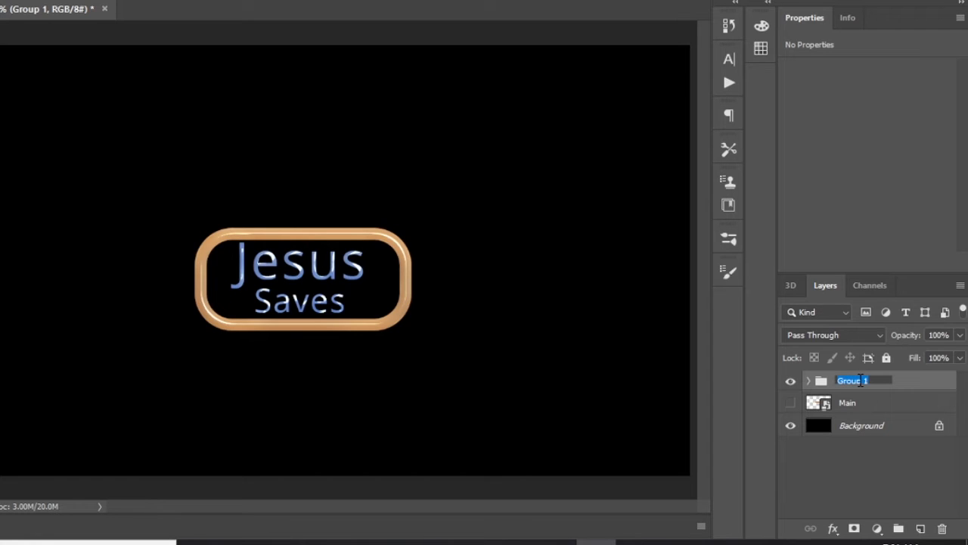
text(Neon)
key(Return)
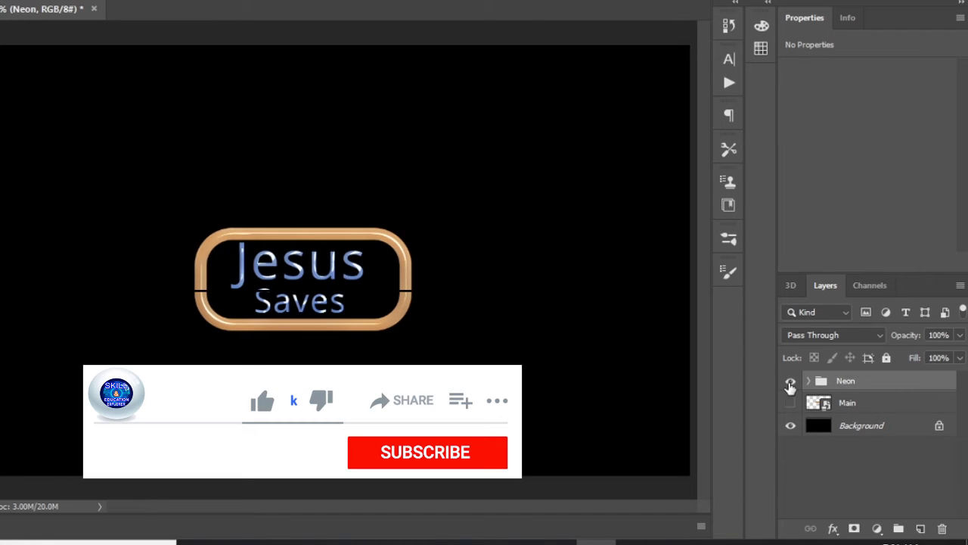
- Hide the Neon group and duplicate the Main layer, keeping only the copy visible above the background
click(790, 383)
click(794, 403)
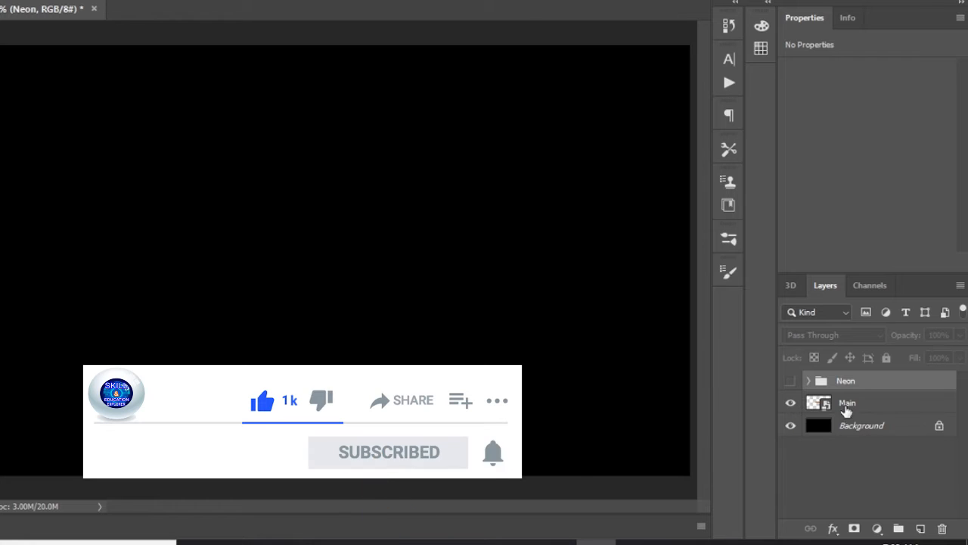
click(881, 407)
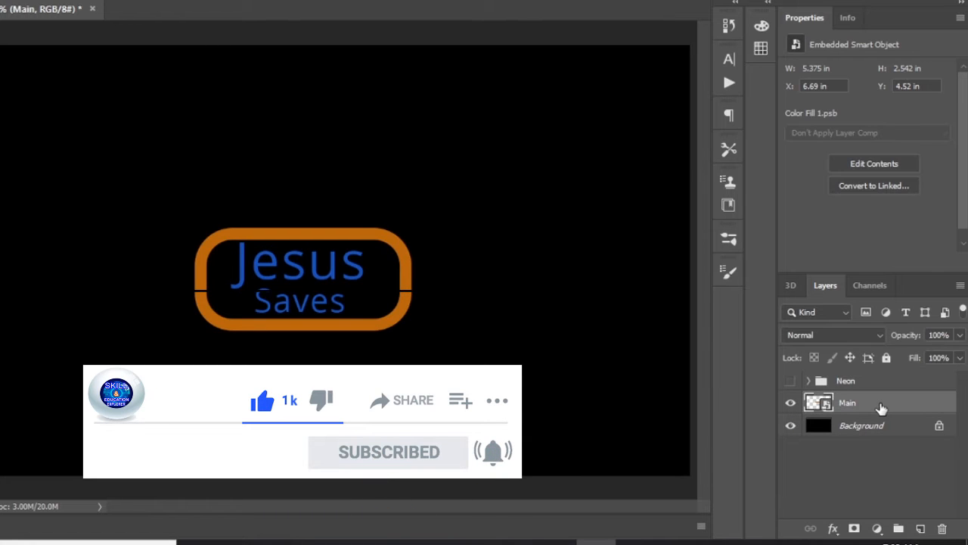
key(ctrl+j)
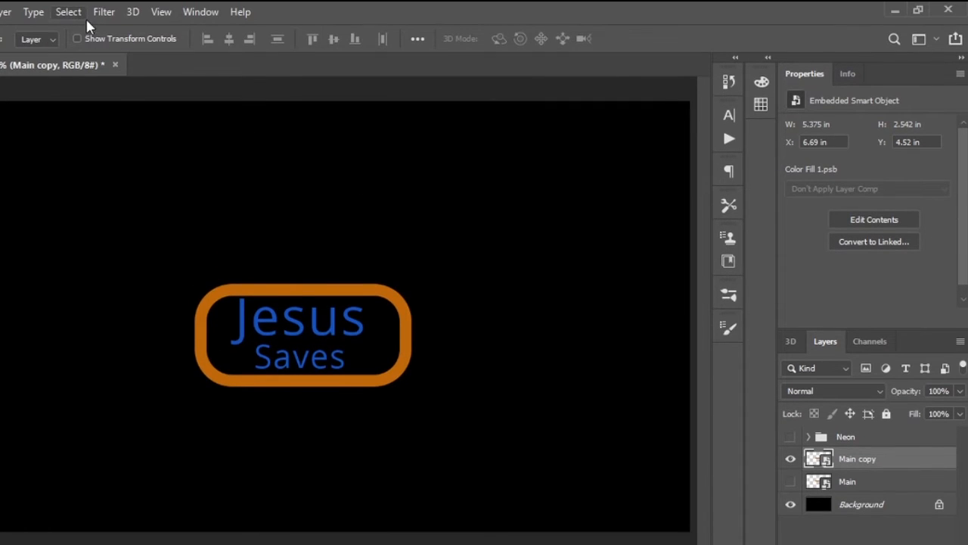
- Apply a Gaussian Blur with a radius of 8.4 pixels to Main copy
click(114, 17)
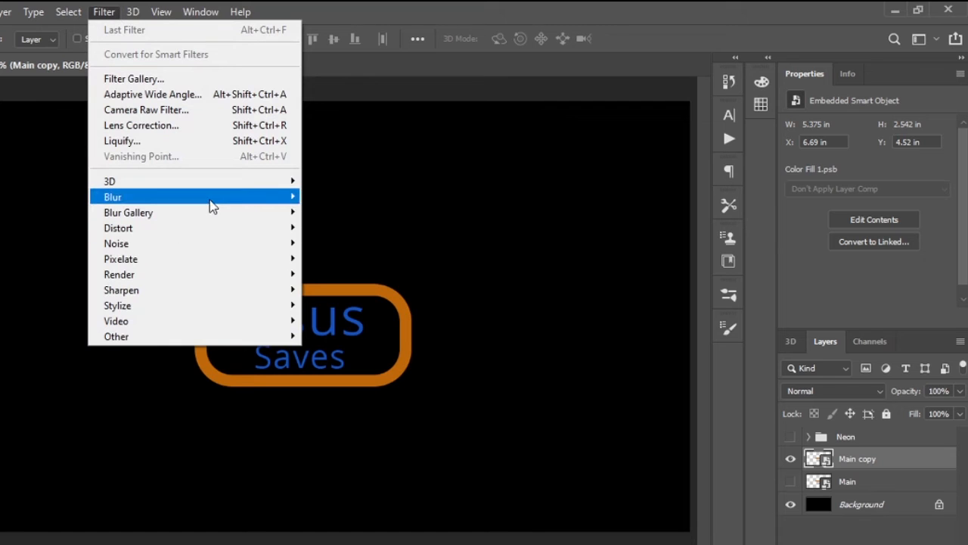
mouse_move(213, 203)
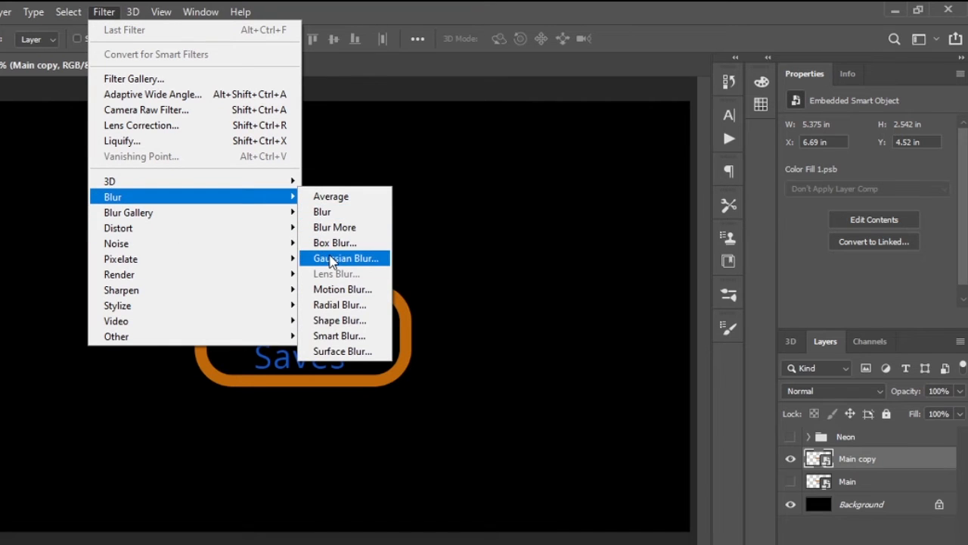
click(330, 259)
text(8.4)
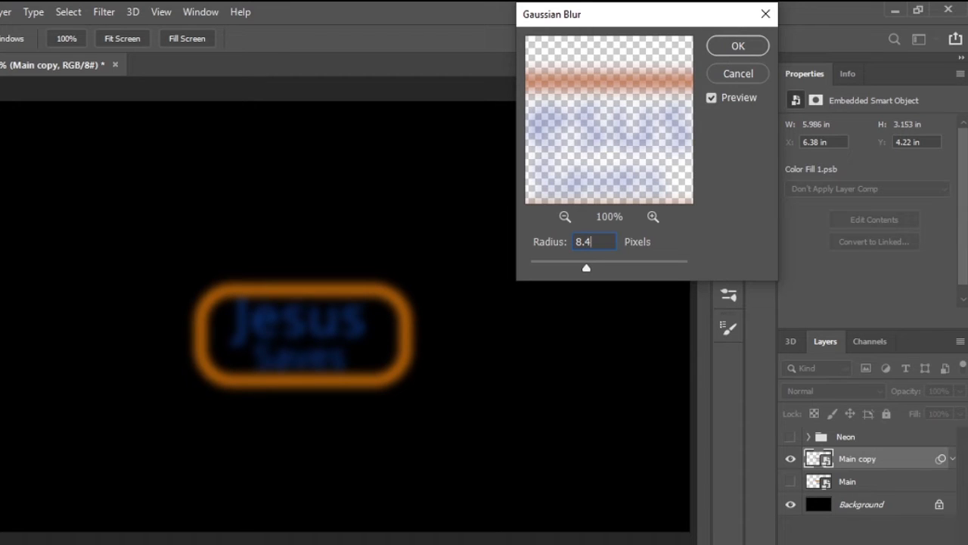
key(Return)
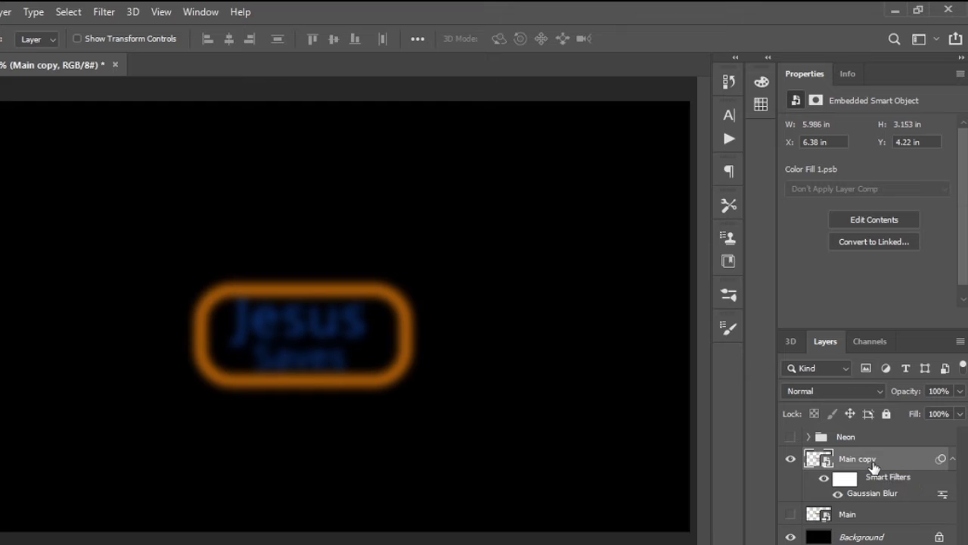
- Duplicate the blurred Main copy layer repeatedly, up to Main copy 6
key(ctrl+j)
key(ctrl+j)
key(ctrl+j)
key(ctrl+j)
key(ctrl+j)
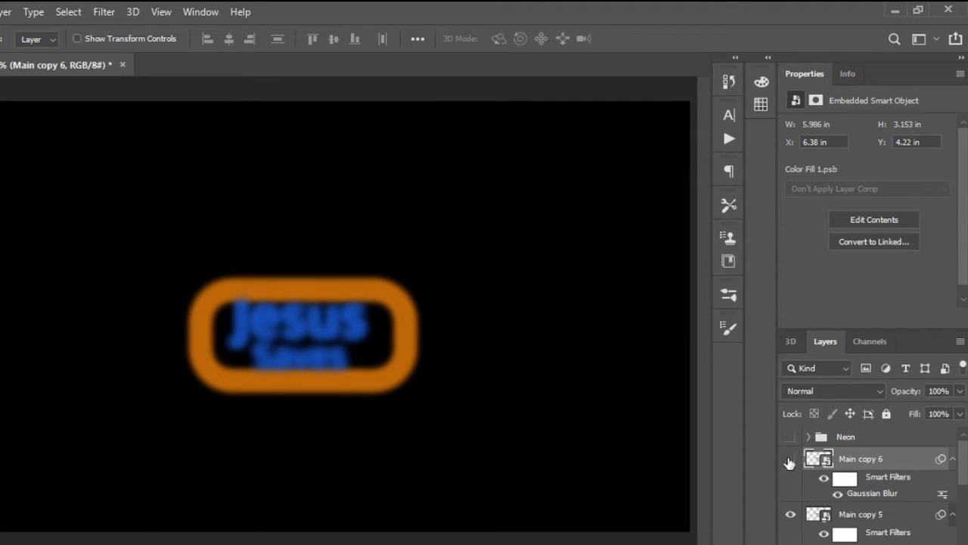
- Hide Main copy 2 through Main copy 6, and set Main copy to the Color blend mode at 50% opacity
drag(789, 462, 789, 544)
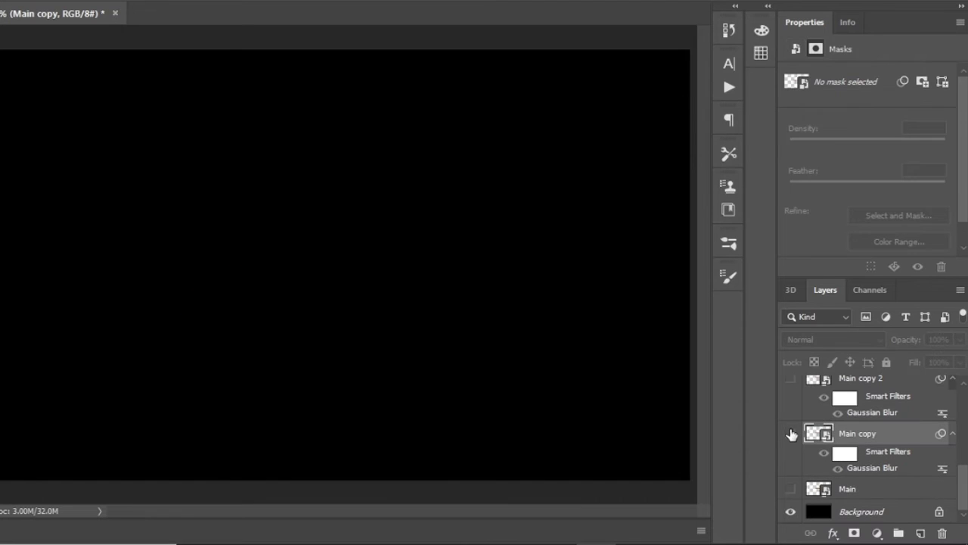
click(791, 433)
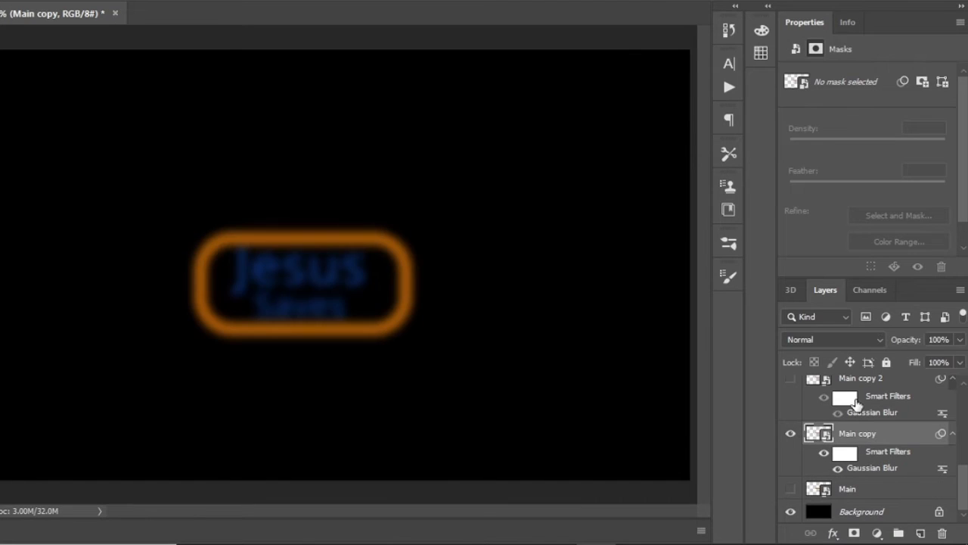
click(874, 339)
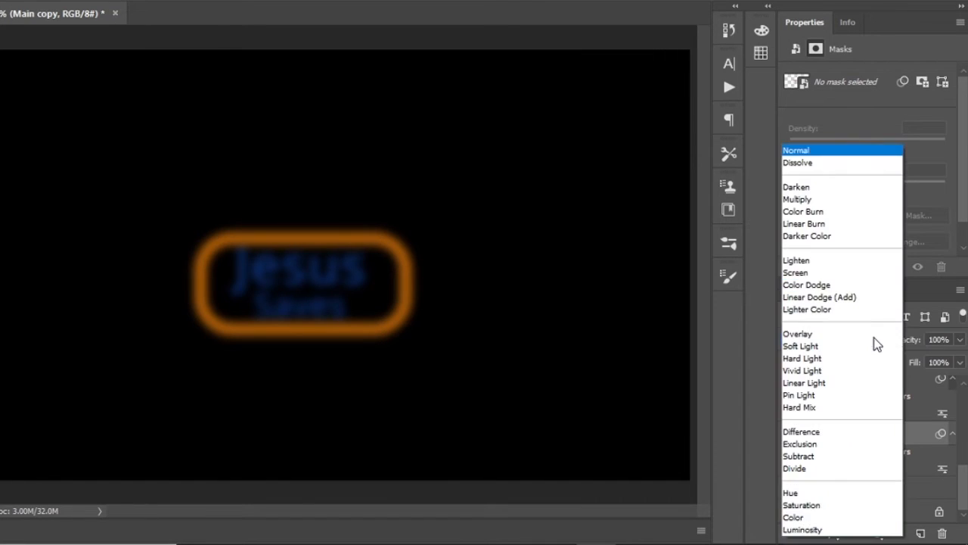
click(801, 519)
click(958, 340)
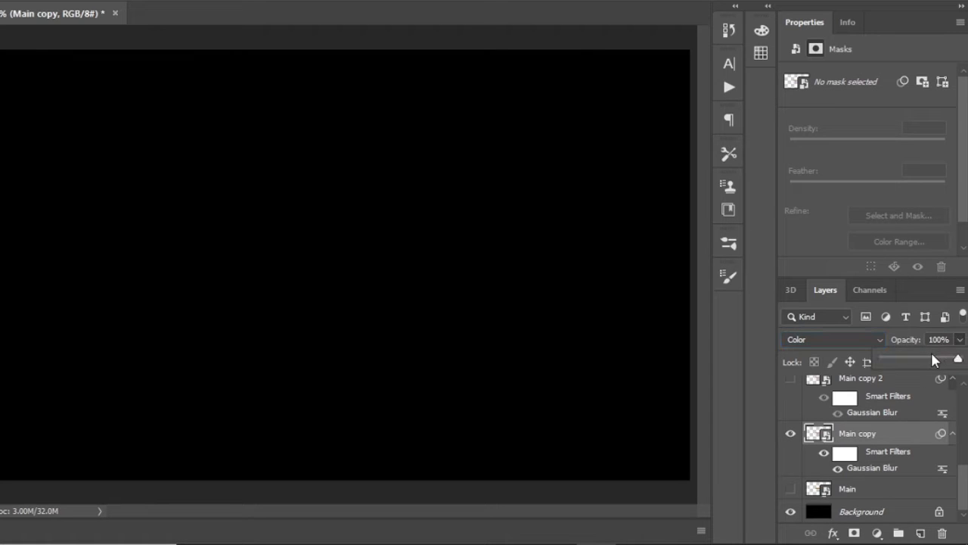
click(907, 342)
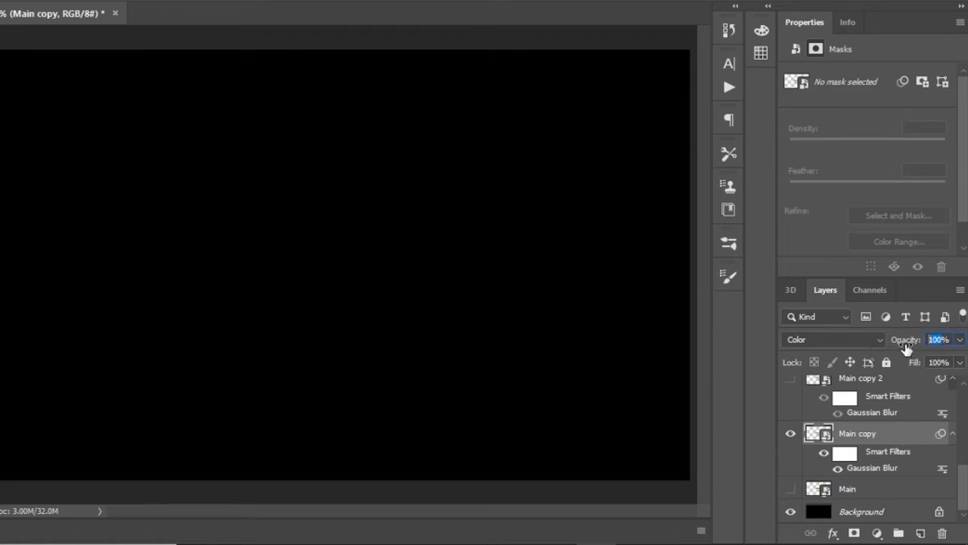
text(50)
- Show Main copy 2 in place of Main copy and set its Gaussian Blur radius to about 64 pixels
scroll(870, 424, up, 2)
click(791, 474)
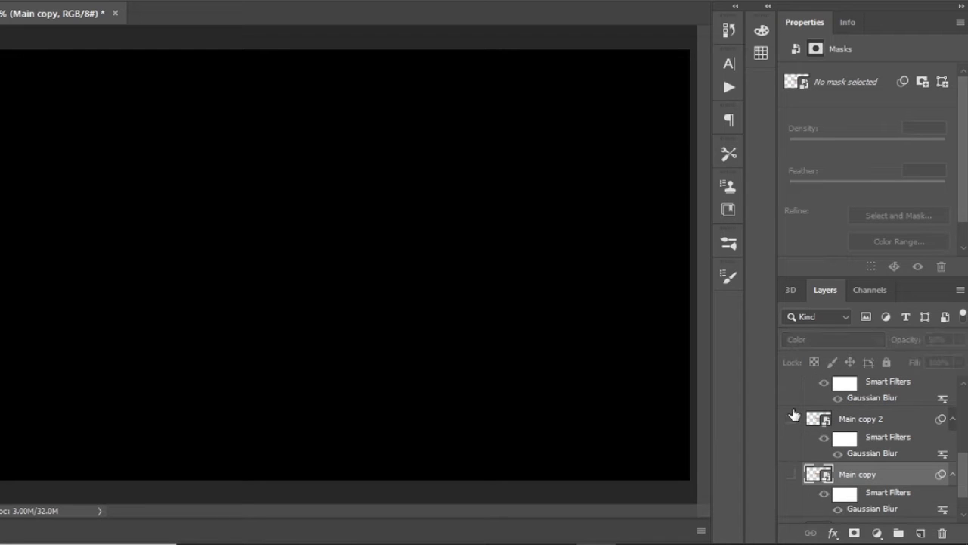
click(790, 420)
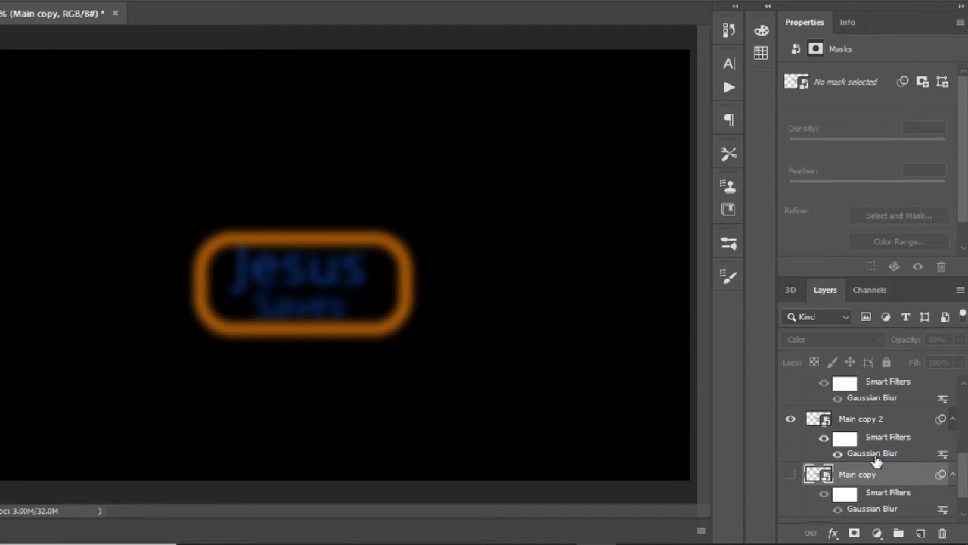
double_click(873, 453)
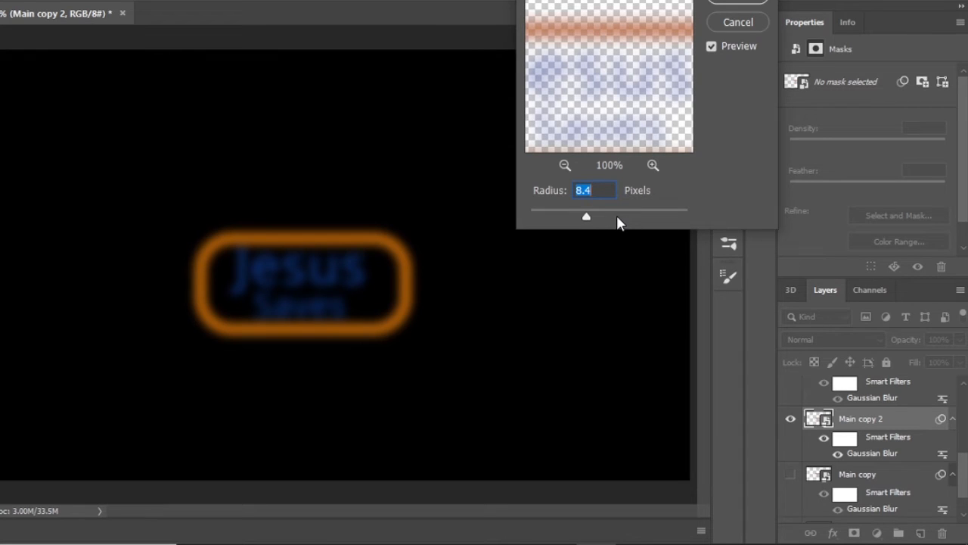
text(64.)
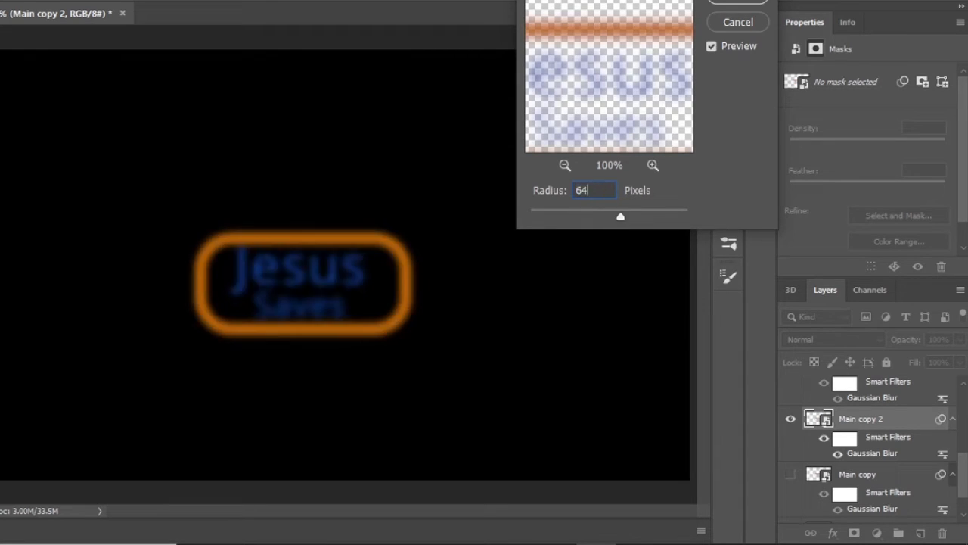
key(Return)
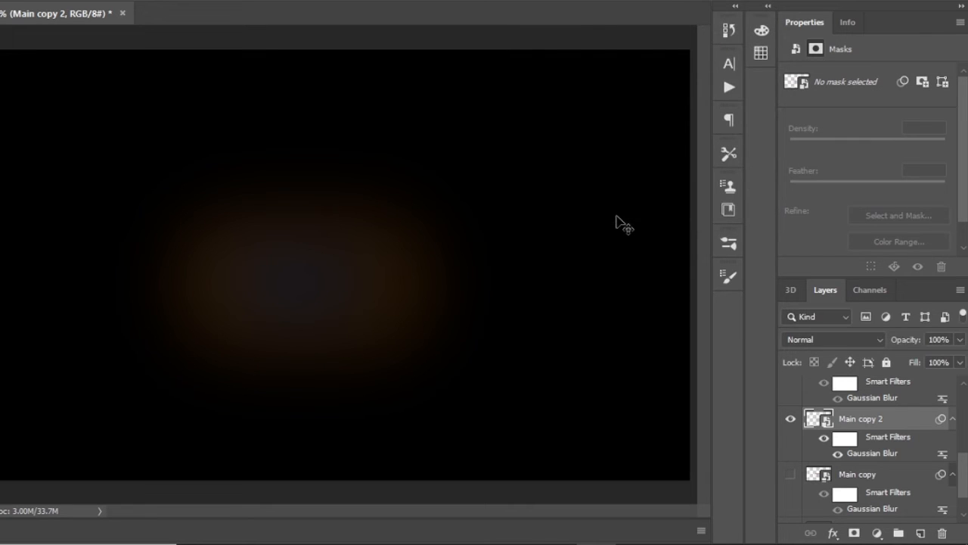
- Set Main copy 2 to the Screen blend mode at 50% opacity
click(832, 339)
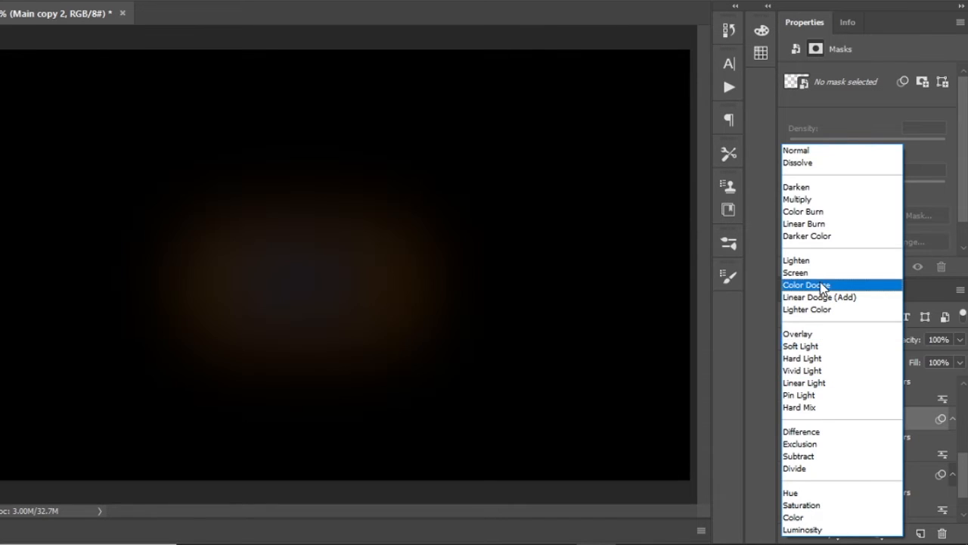
click(802, 273)
click(892, 342)
text(50)
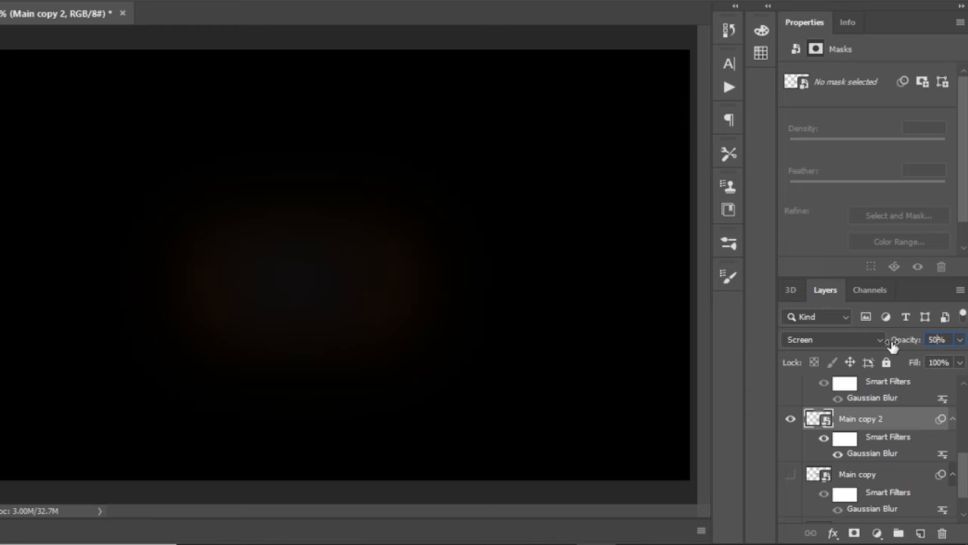
- Show Main copy 3 in place of Main copy 2 and set its Gaussian Blur radius to 44.3 pixels
scroll(839, 423, up, 1)
click(789, 441)
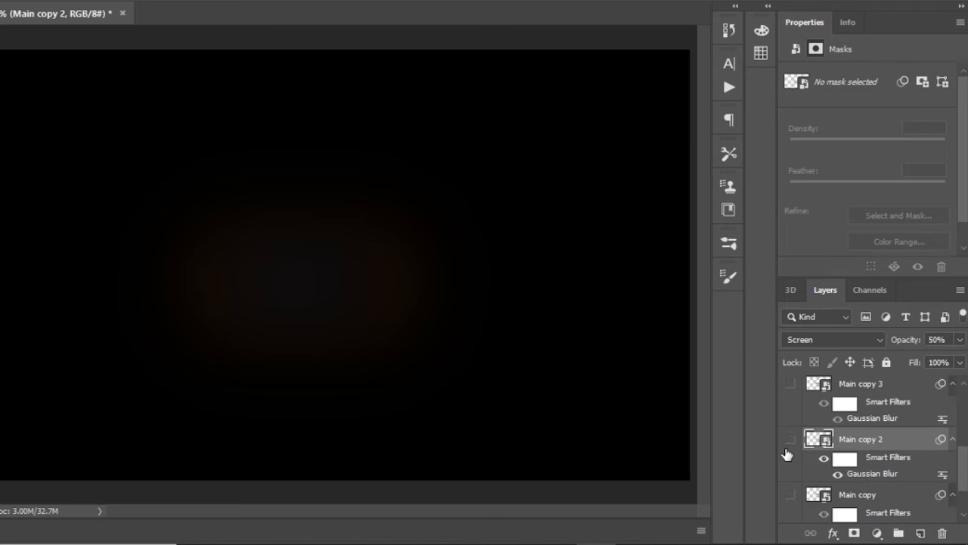
click(791, 384)
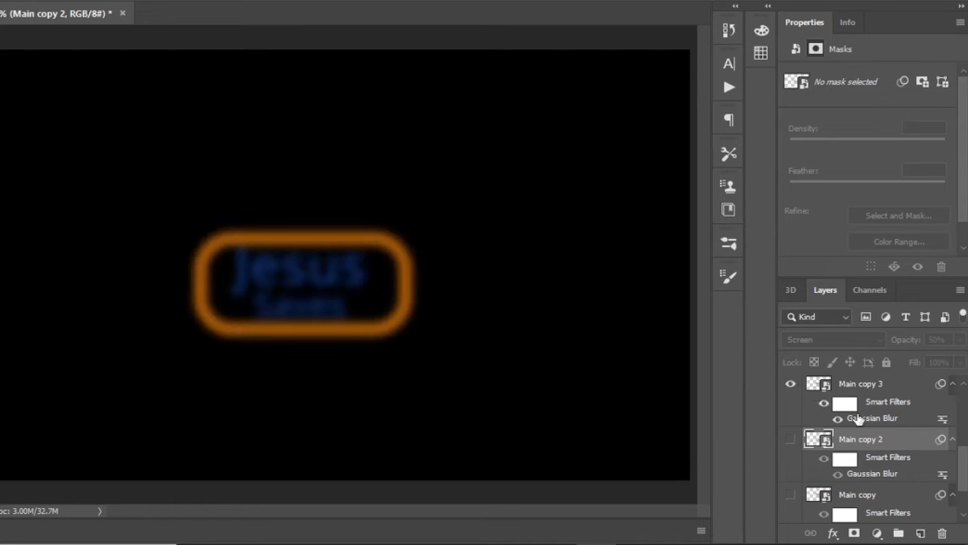
double_click(874, 418)
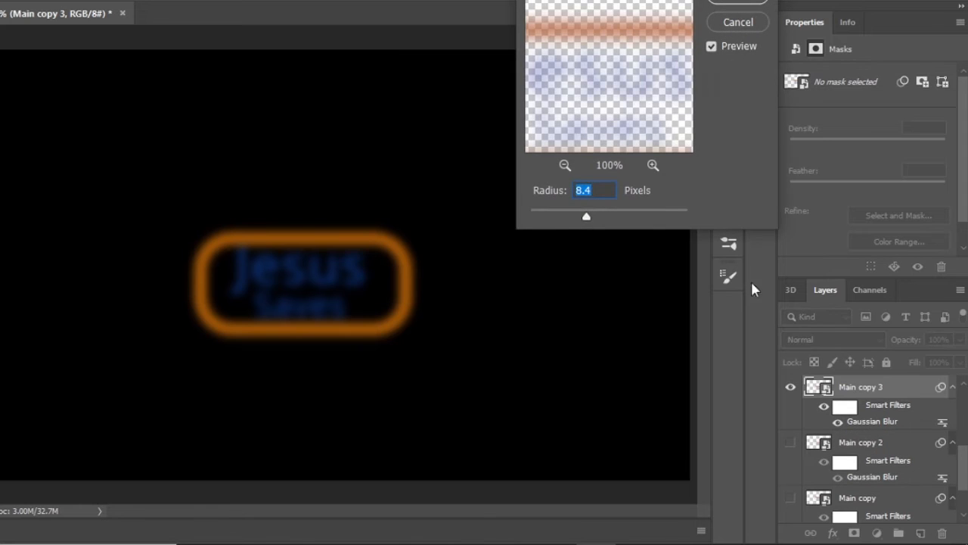
text(44.3)
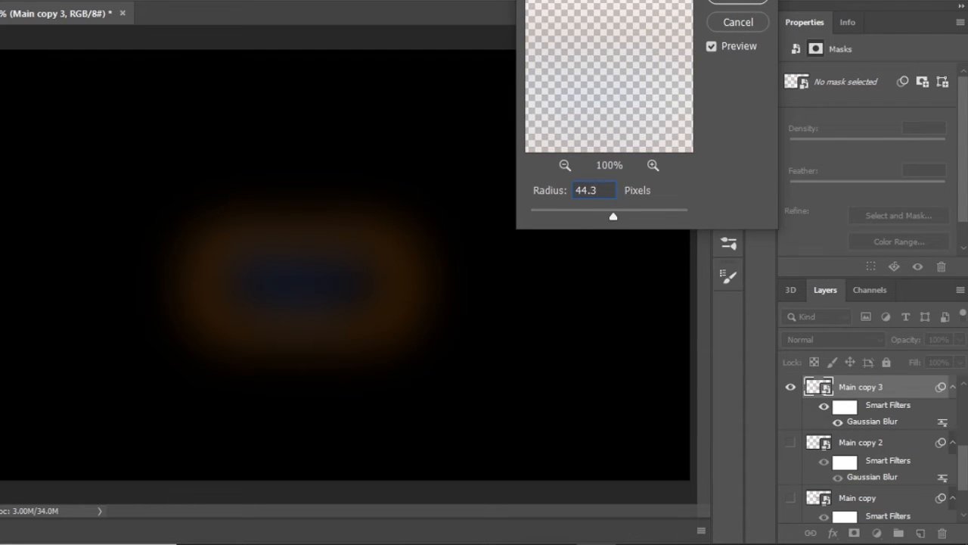
key(Return)
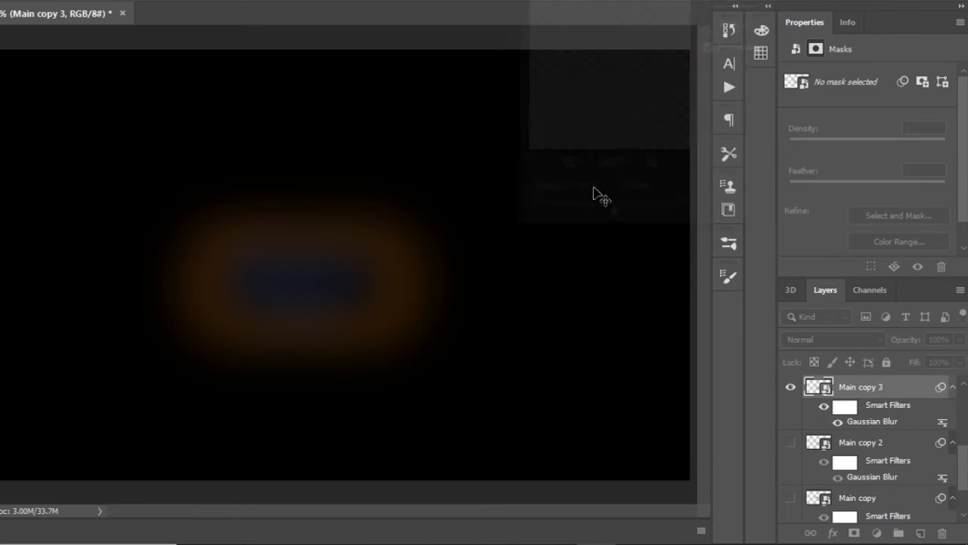
- Set Main copy 3 to the Lighten blend mode at 50% opacity
click(832, 339)
click(804, 261)
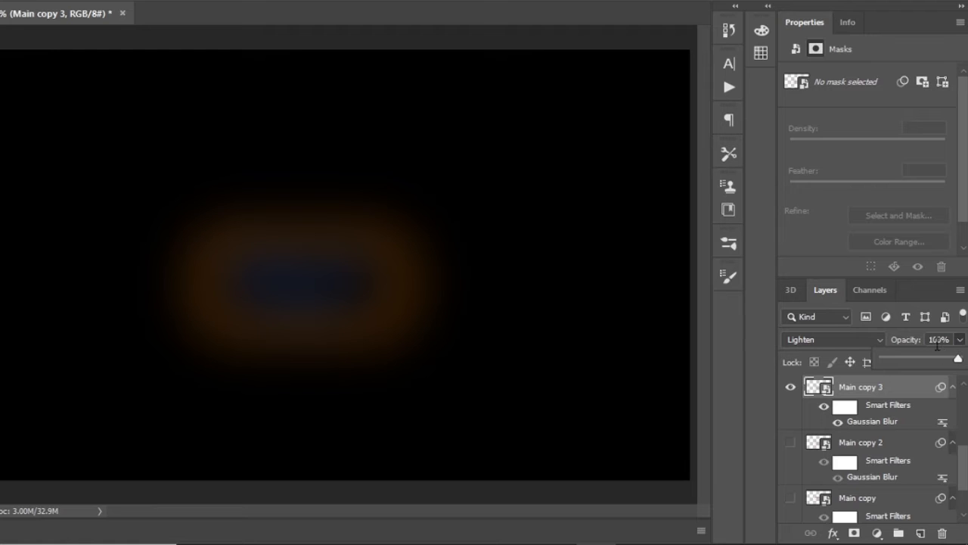
click(938, 339)
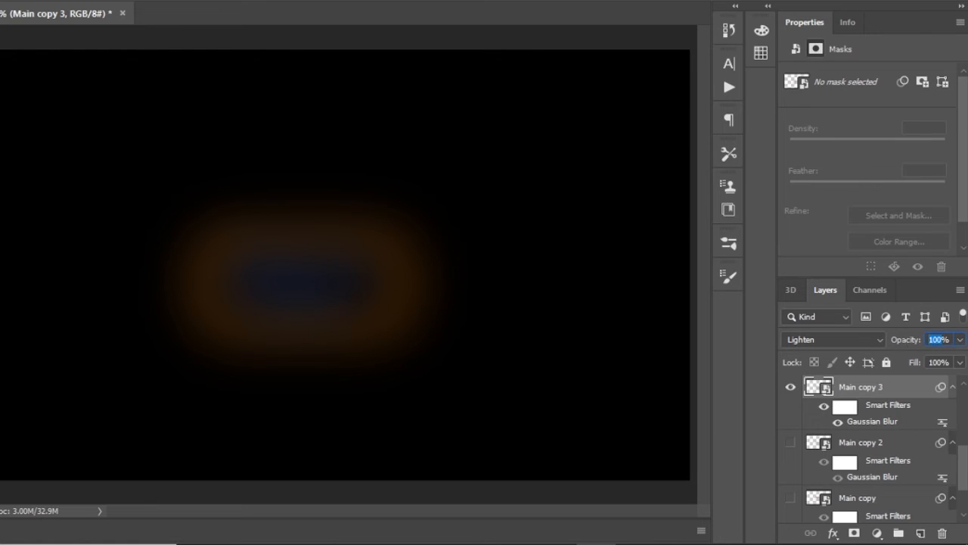
text(50)
key(Return)
- Show Main copy 4 in place of Main copy 3 and set its Gaussian Blur radius to about 176 pixels
scroll(870, 424, up, 2)
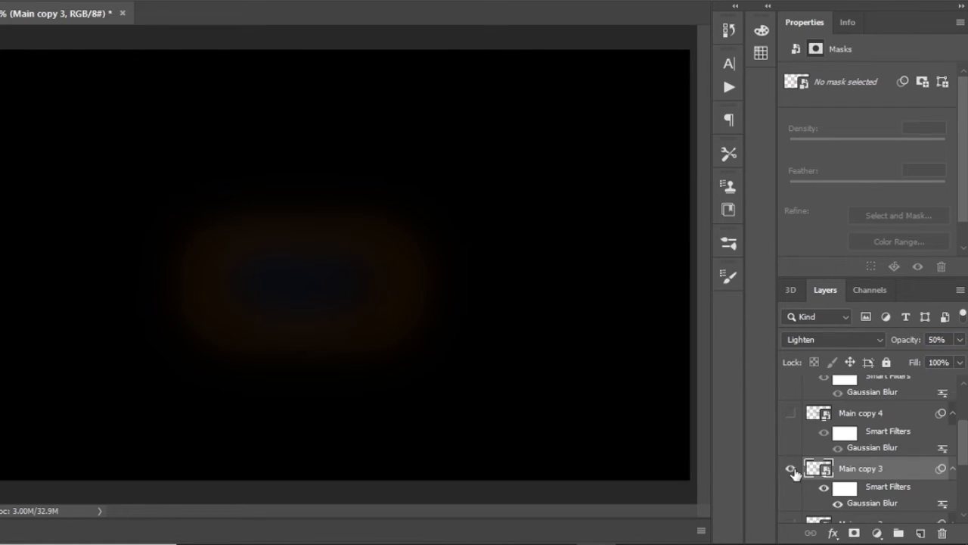
click(790, 469)
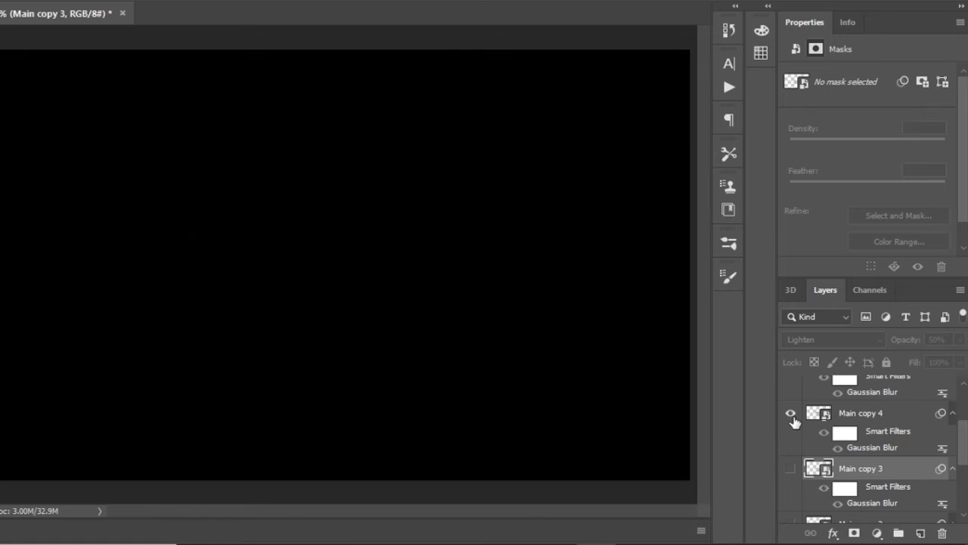
double_click(873, 448)
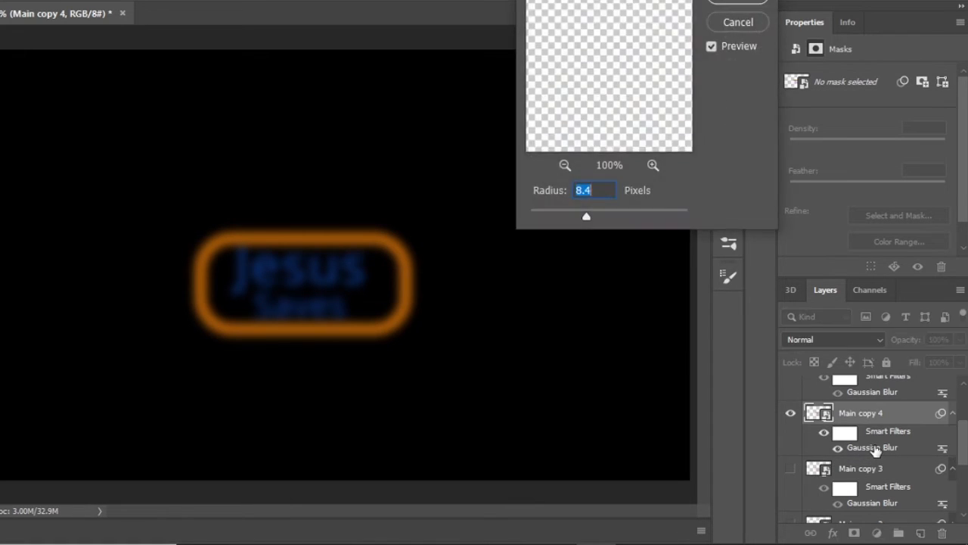
text(176.2)
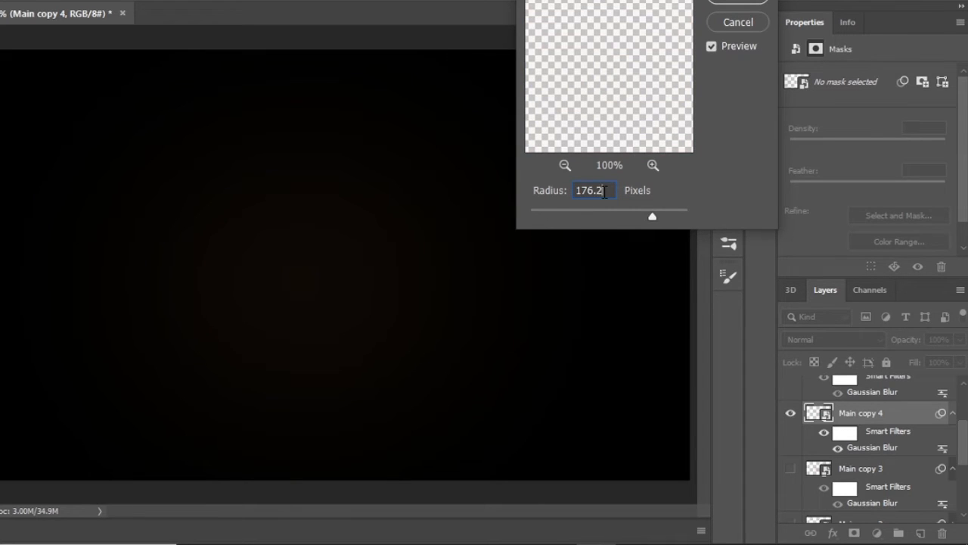
key(Return)
- Set Main copy 4 to the Lighten blend mode at 50% opacity
click(881, 341)
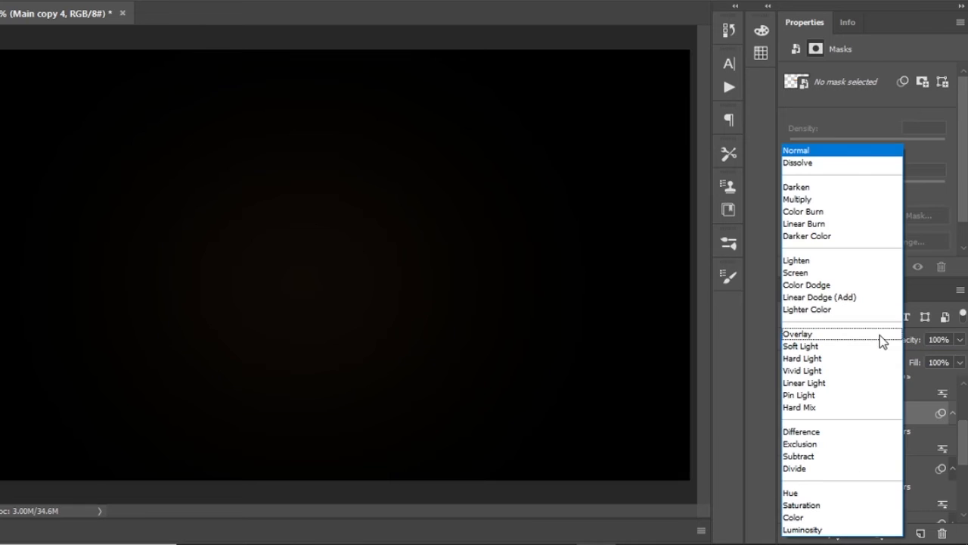
click(830, 260)
click(961, 344)
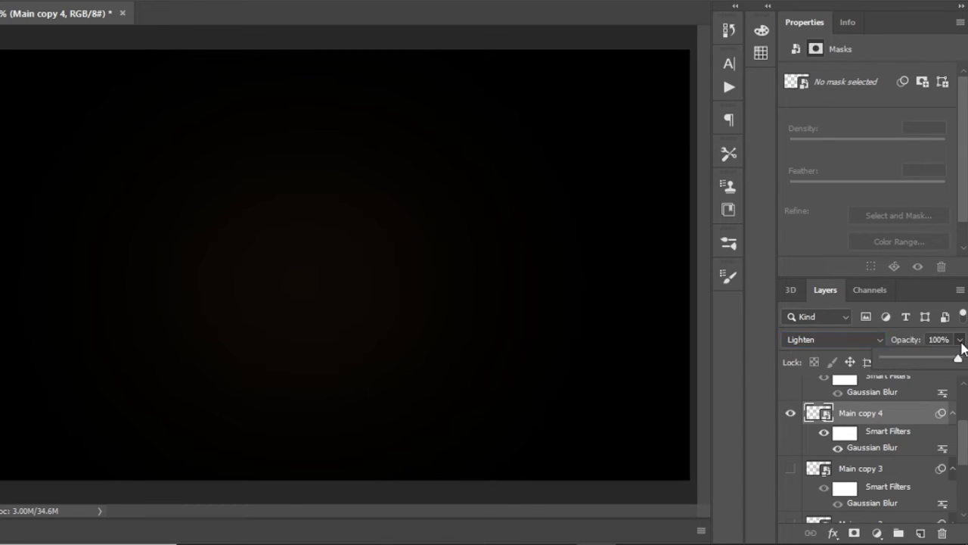
click(962, 344)
text(50)
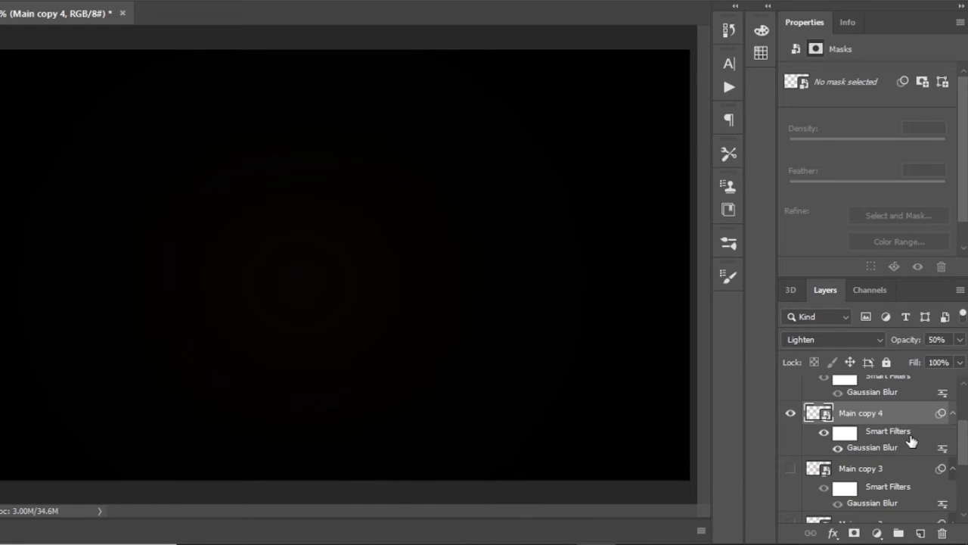
- Show Main copy 5 in place of Main copy 4 and set its Gaussian Blur radius to about 179 pixels
click(791, 413)
scroll(855, 419, up, 1)
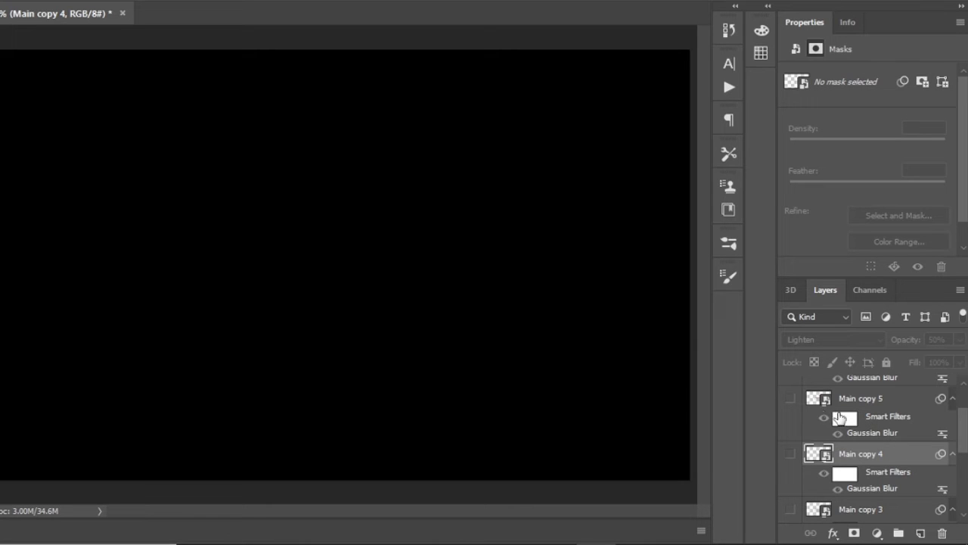
click(789, 400)
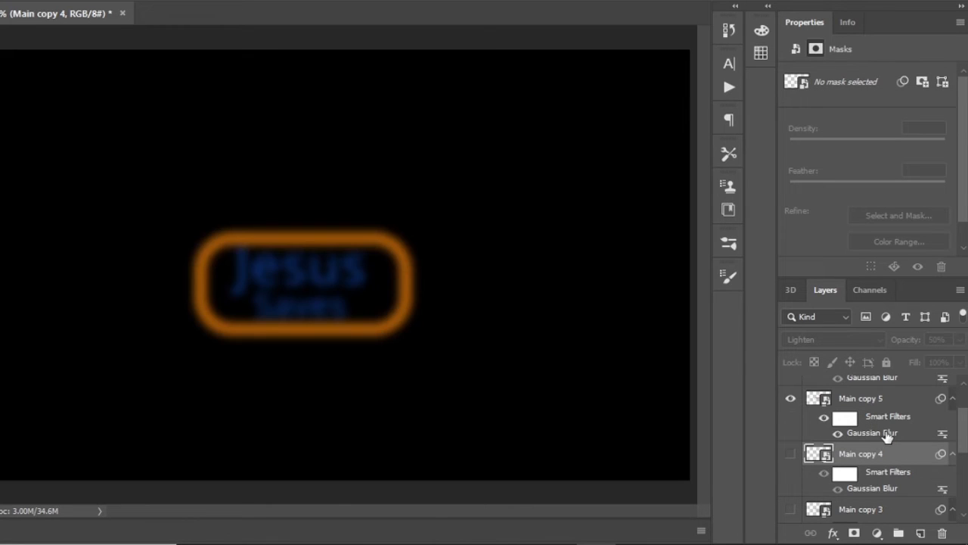
click(885, 436)
double_click(887, 437)
text(179)
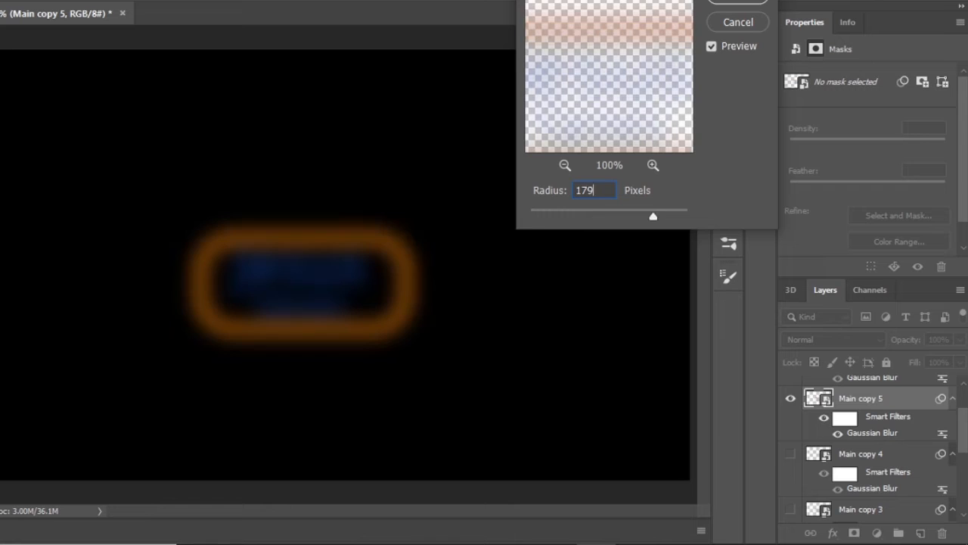
text(.1)
key(Return)
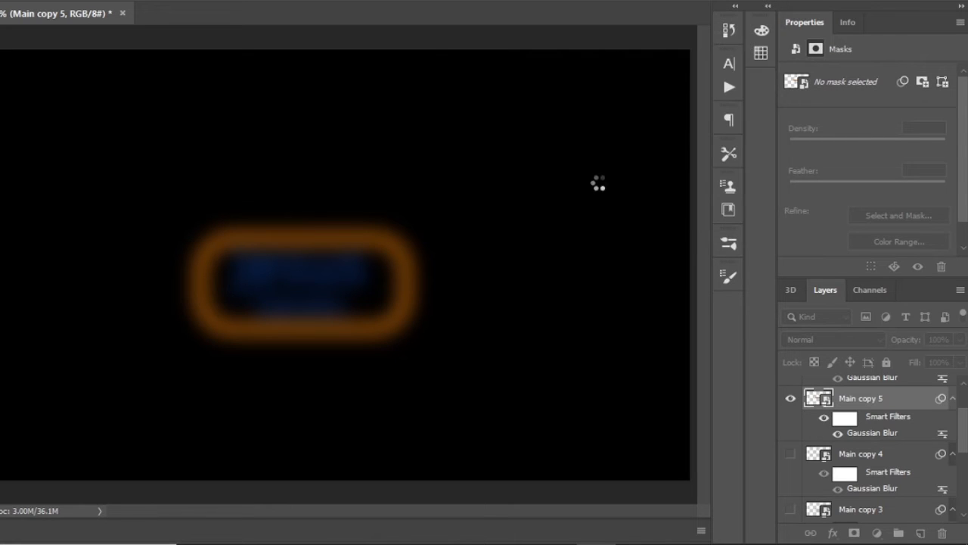
- Set Main copy 5 to the Divide blend mode at 80% opacity
click(877, 338)
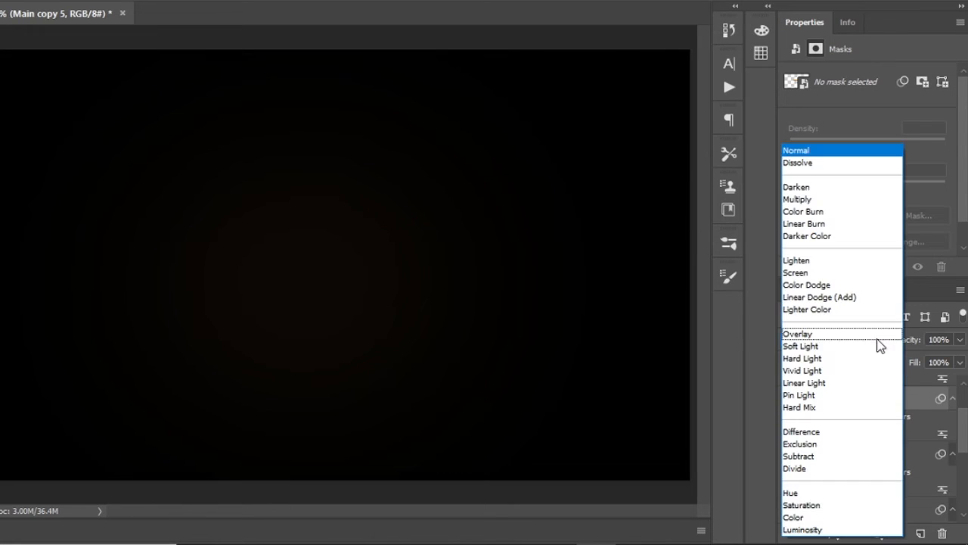
click(812, 474)
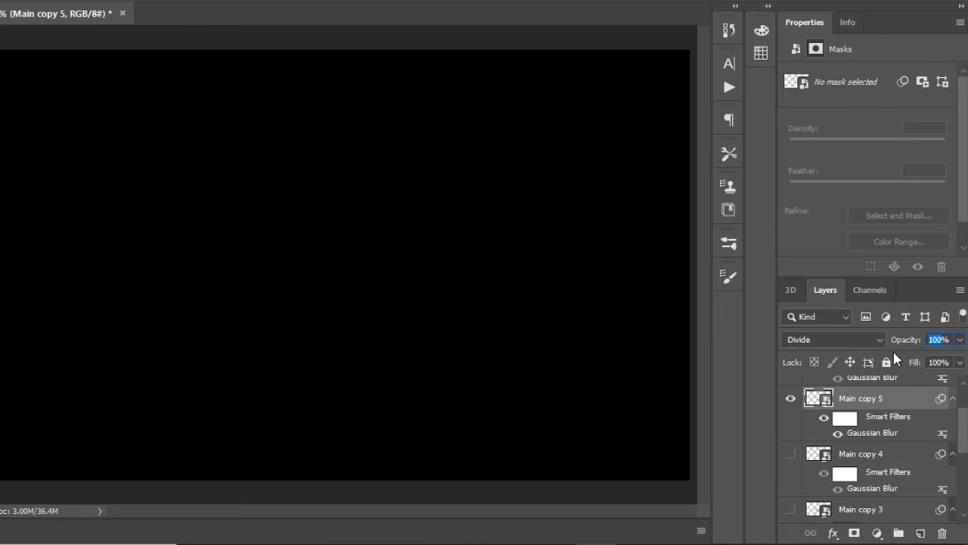
text(80)
- Show Main copy 6 in place of Main copy 5 and set its Gaussian Blur radius to about 240 pixels
scroll(889, 470, up, 2)
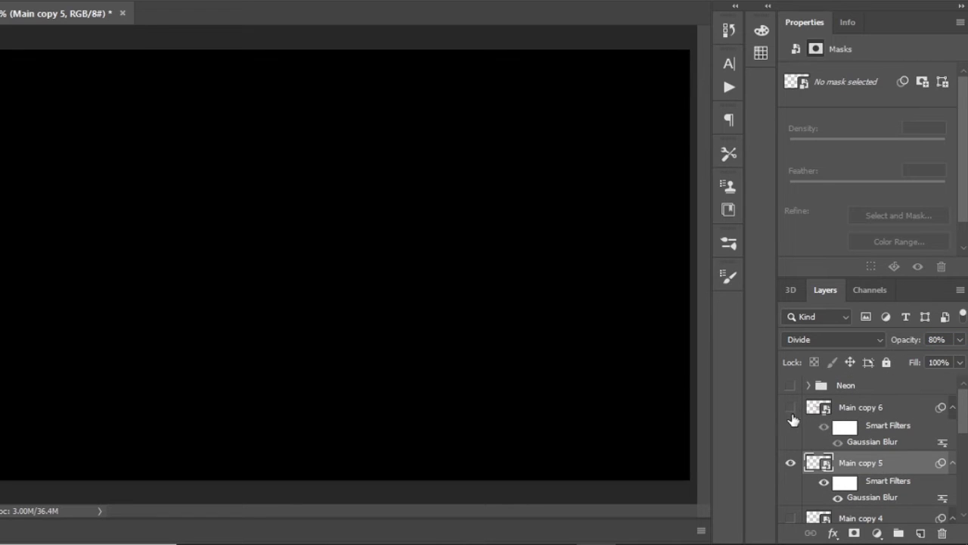
click(790, 462)
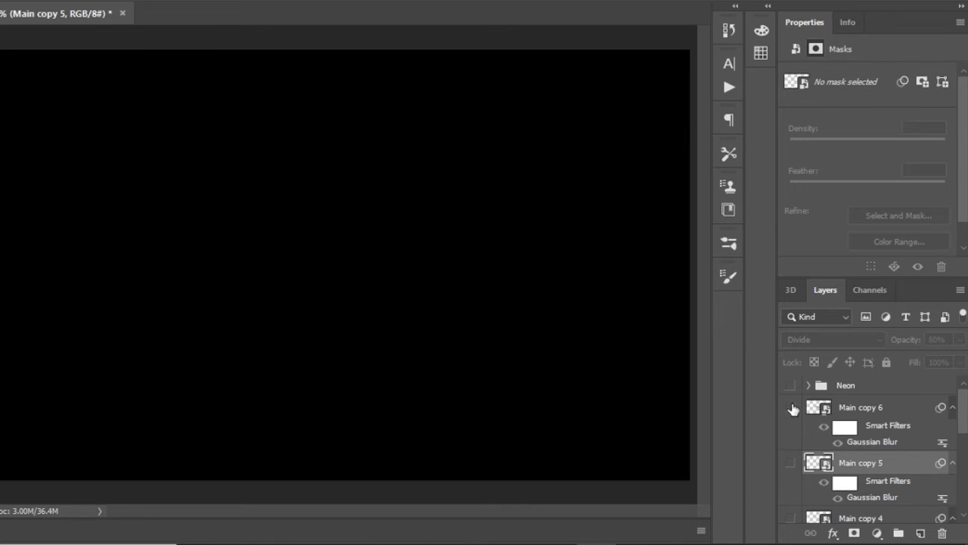
click(791, 407)
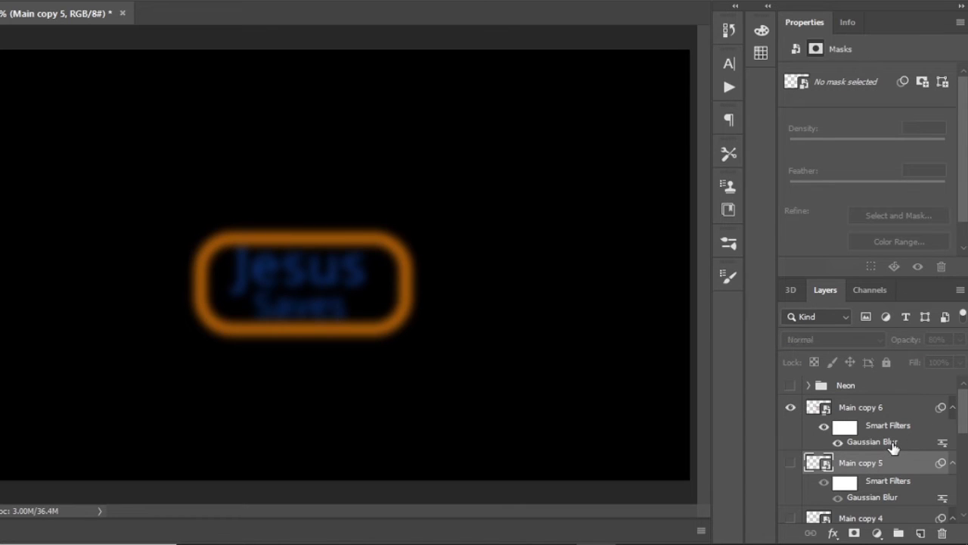
double_click(893, 447)
text(24)
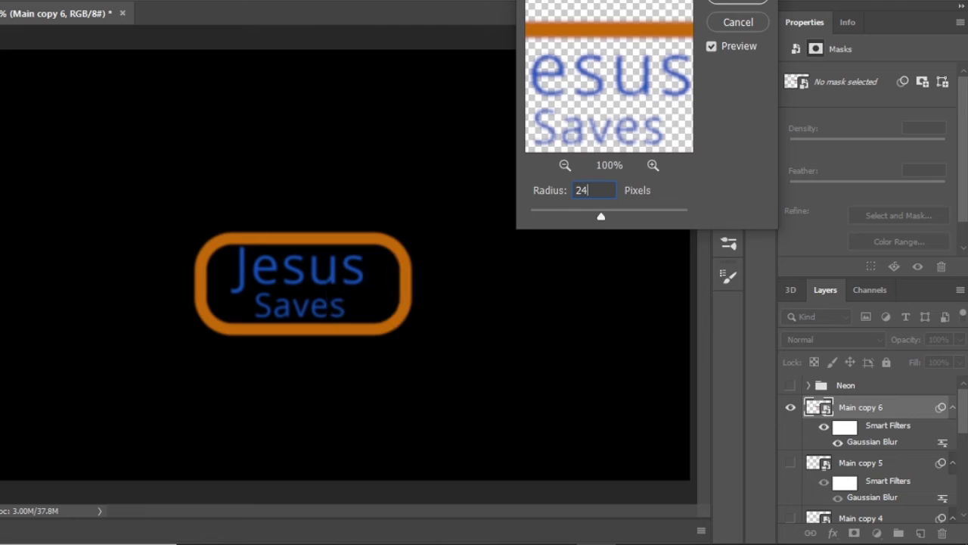
text(0.1)
key(Return)
- Set Main copy 6 to the Vivid Light blend mode at 80% opacity
click(870, 339)
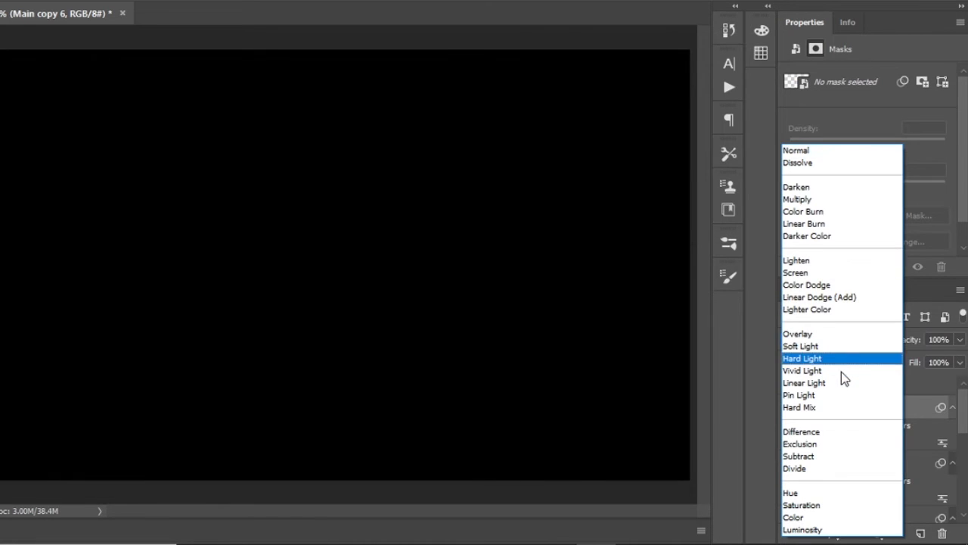
click(841, 371)
key(8)
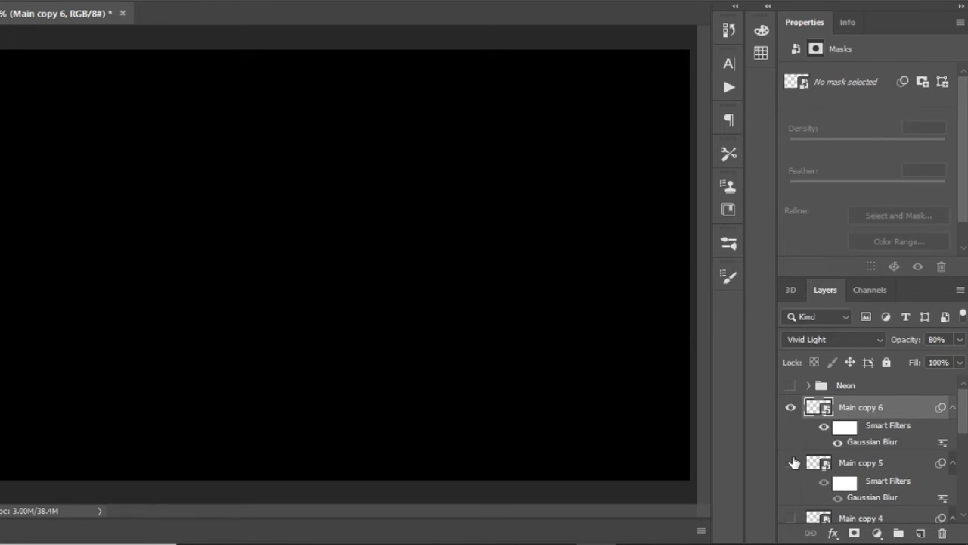
- Show the hidden Main copies and group all layers from Main copy 6 down to Main copy
drag(792, 462, 791, 518)
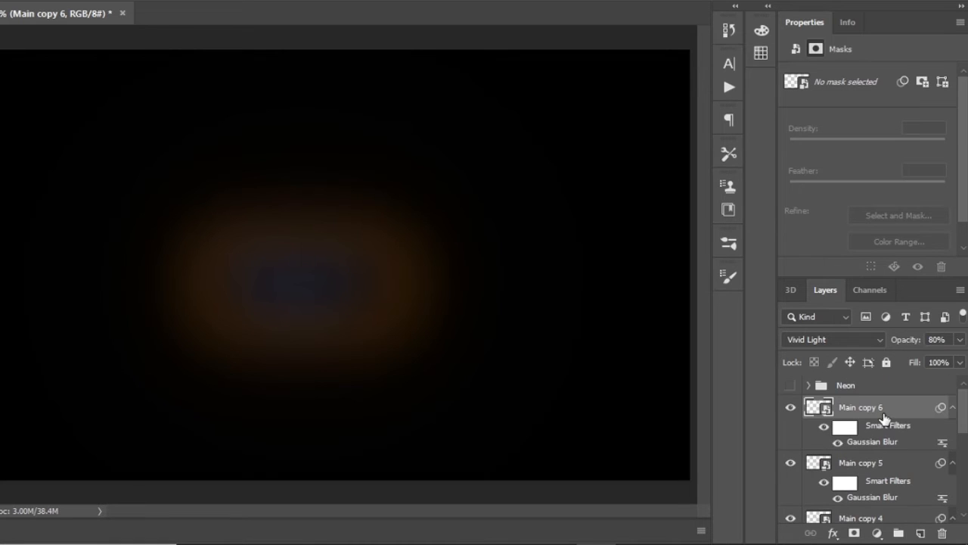
click(878, 410)
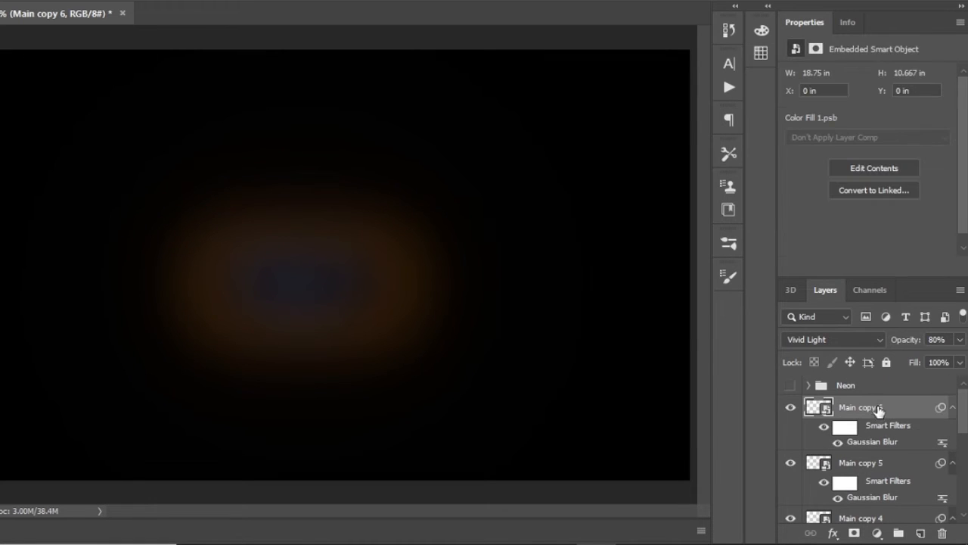
scroll(889, 430, down, 4)
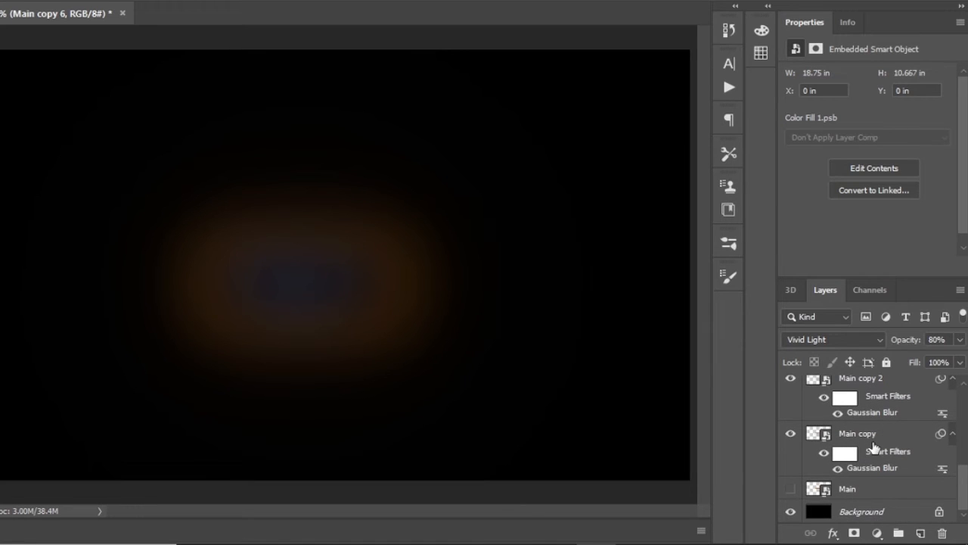
shift+click(878, 438)
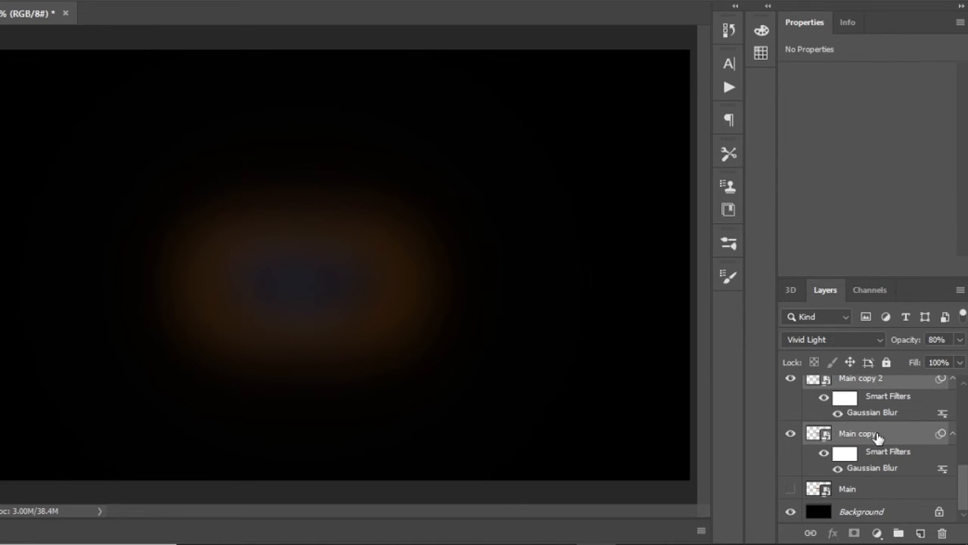
drag(877, 436, 899, 533)
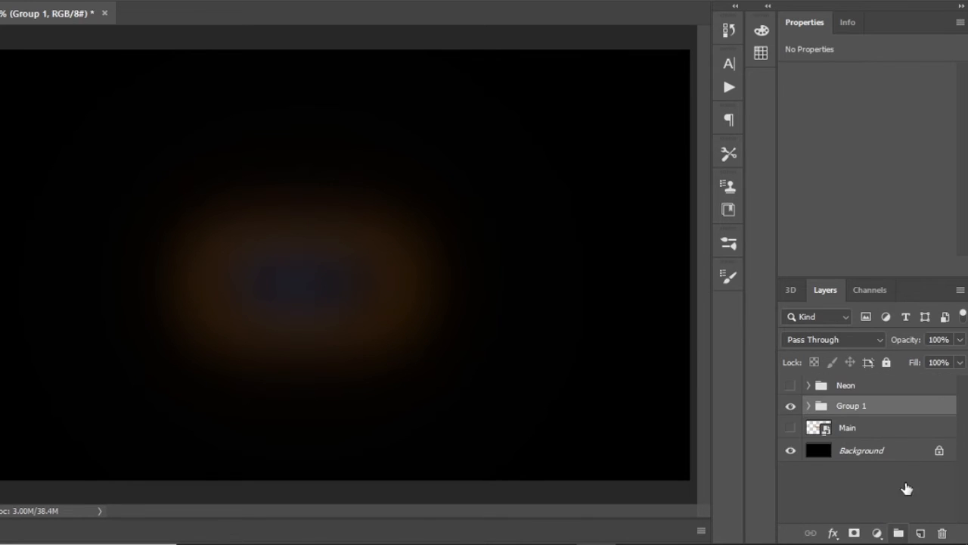
- Rename the group of blurred Main copies as Glow
double_click(852, 407)
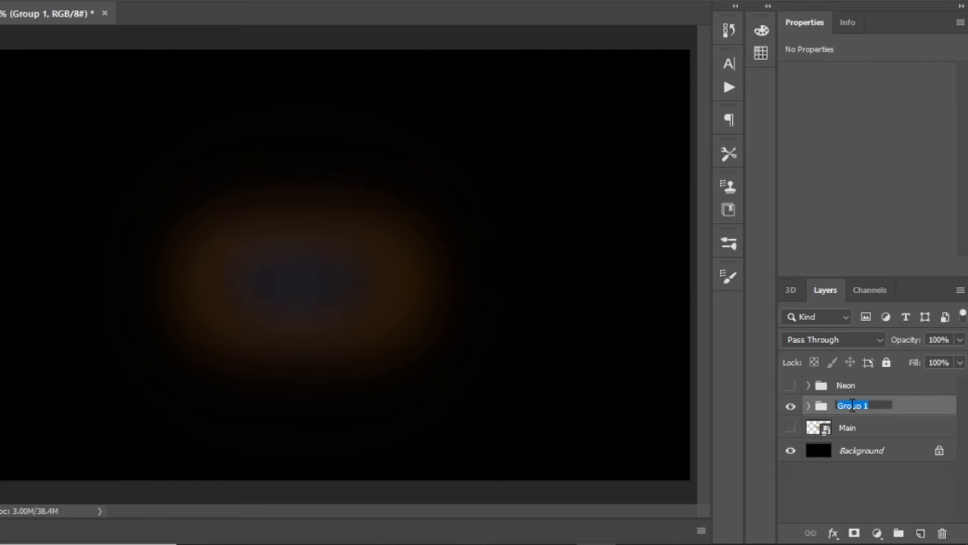
text(Glow)
key(Return)
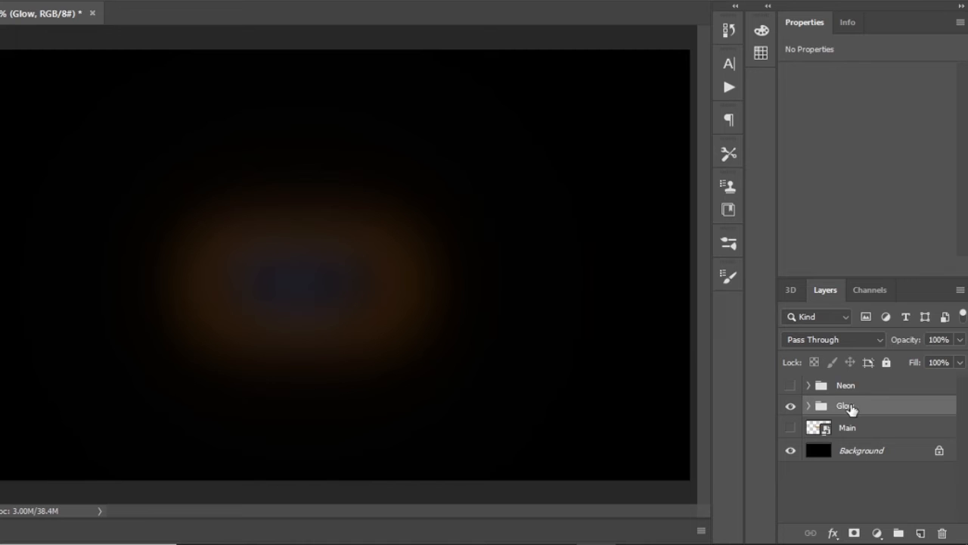
- Show the Neon group and hide the black Background layer
click(791, 385)
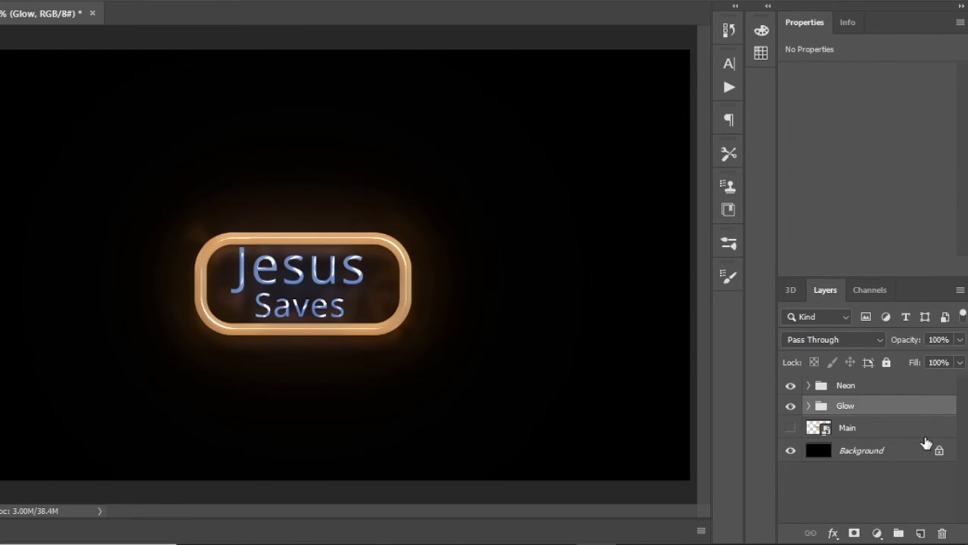
click(791, 450)
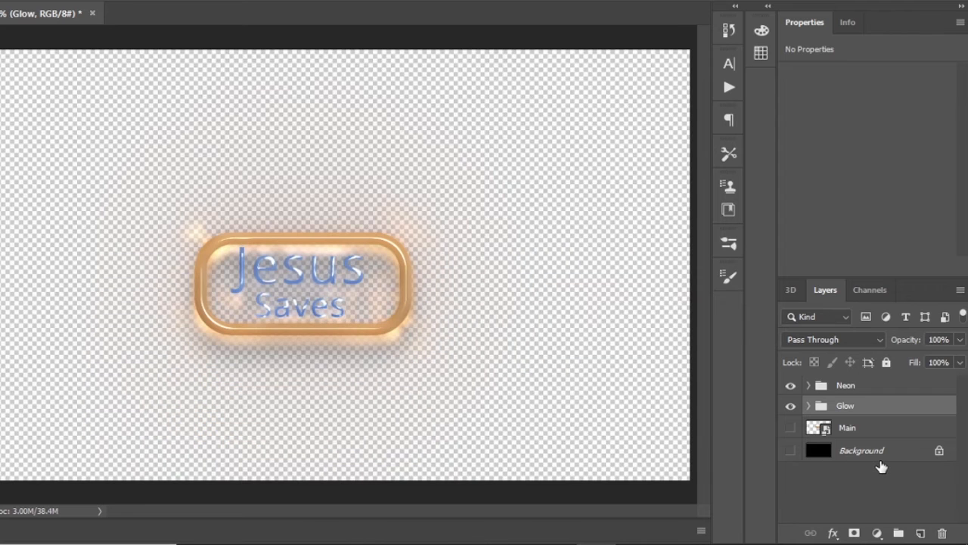
- Place the Wall Background image as an embedded layer directly above the Background layer
click(875, 451)
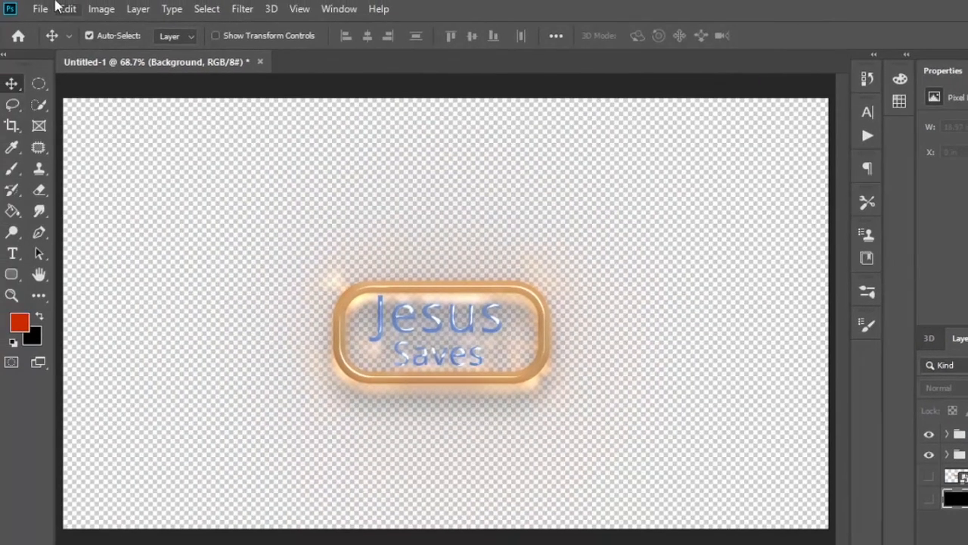
click(40, 8)
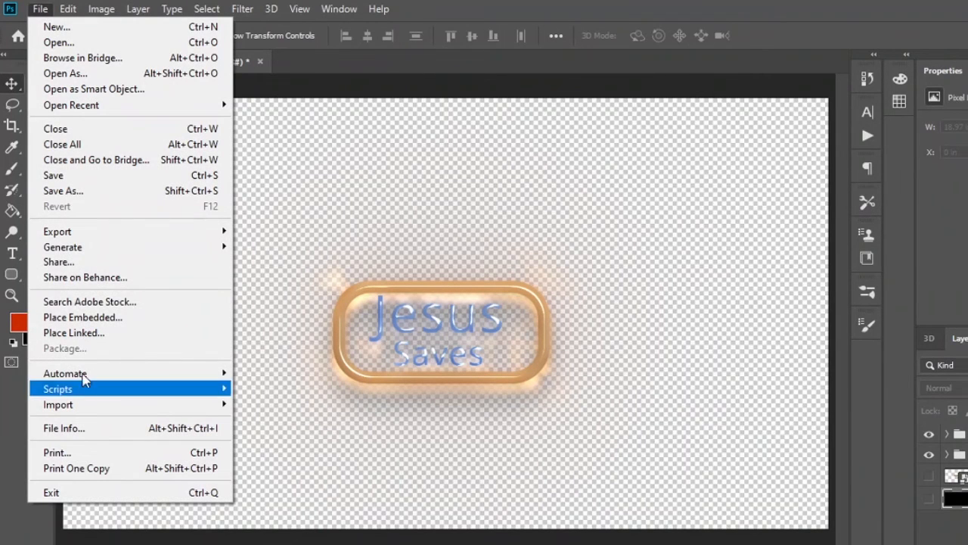
click(113, 318)
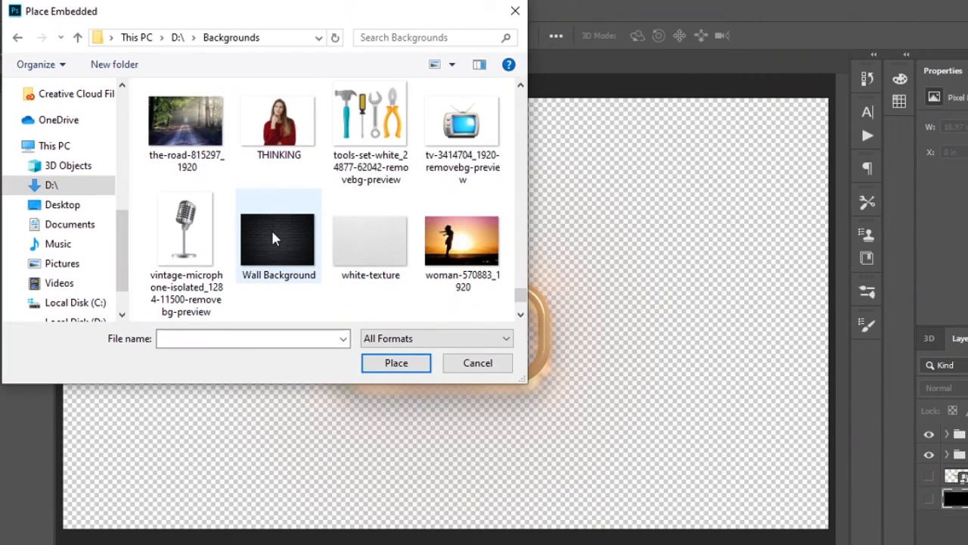
click(274, 234)
click(396, 360)
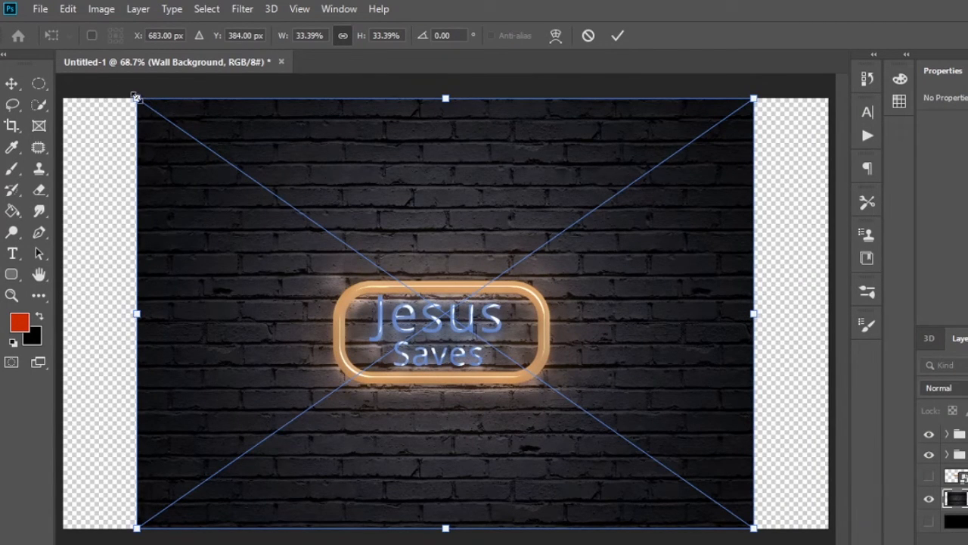
- Enlarge the placed brick wall image to about 41.7% so it covers the whole canvas, and apply the transform
drag(134, 98, 35, 80)
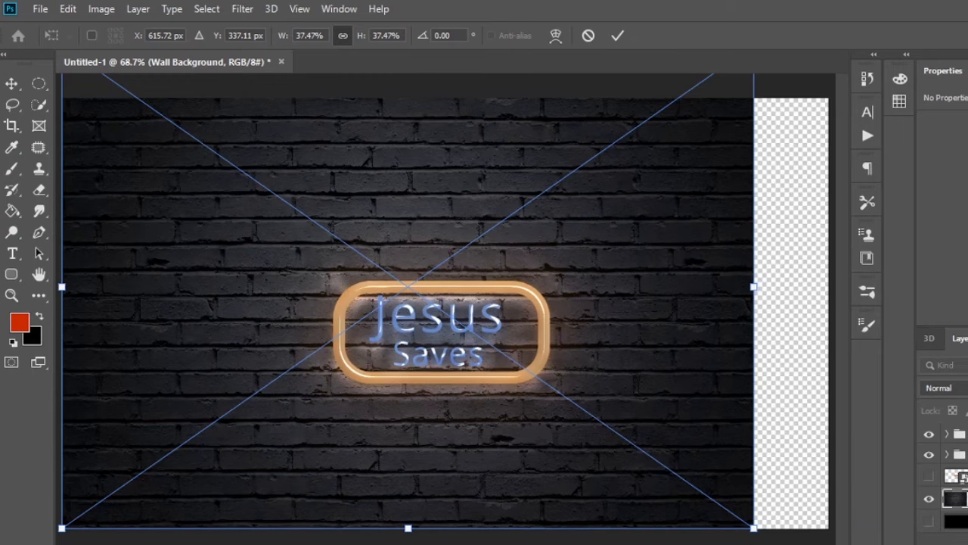
key(ctrl+0)
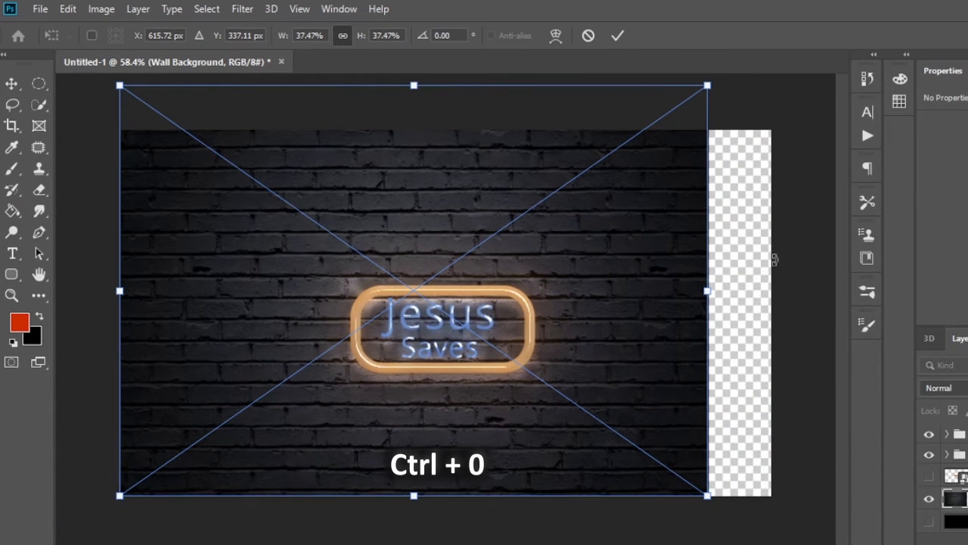
drag(709, 493, 804, 500)
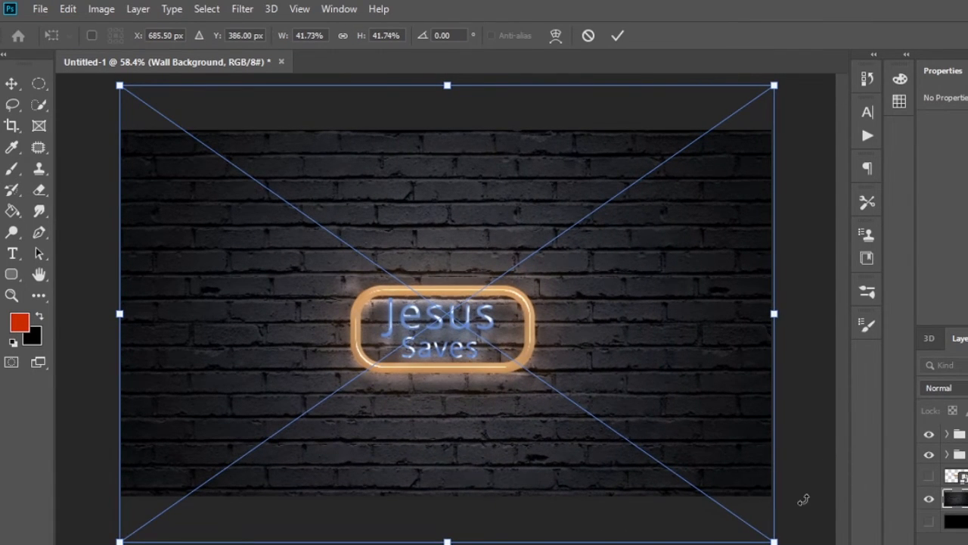
key(Return)
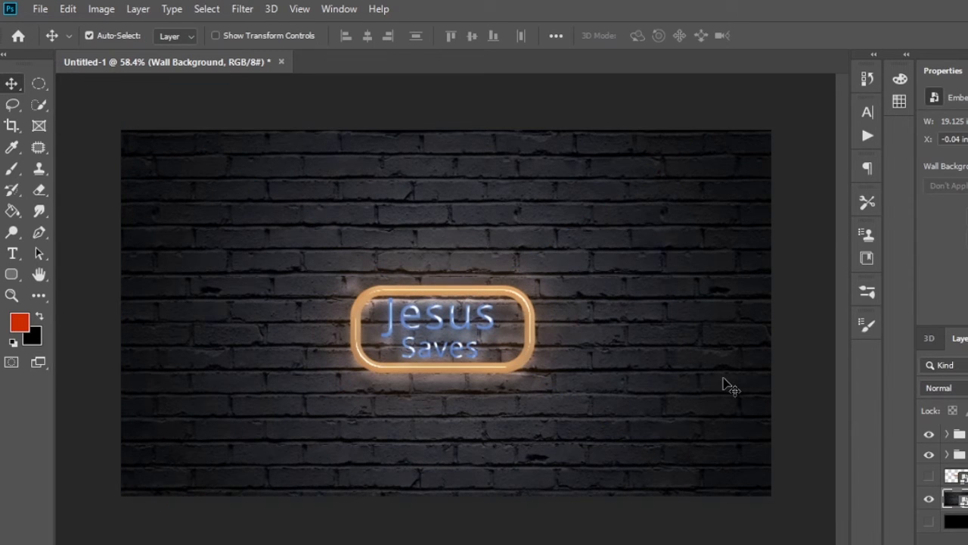
- Add a Levels adjustment layer above the Neon group with the black input level at 20 and the white at 235
scroll(724, 382, up, 1)
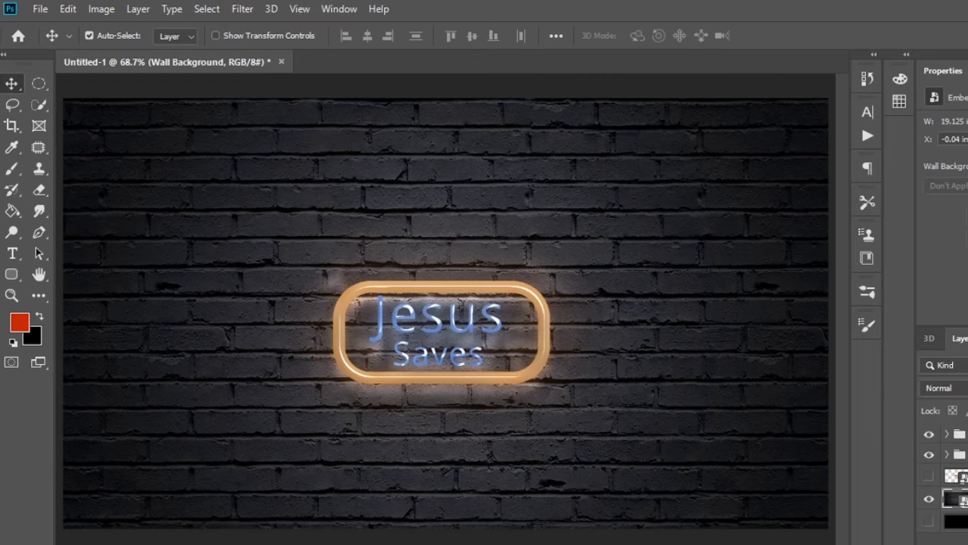
click(963, 435)
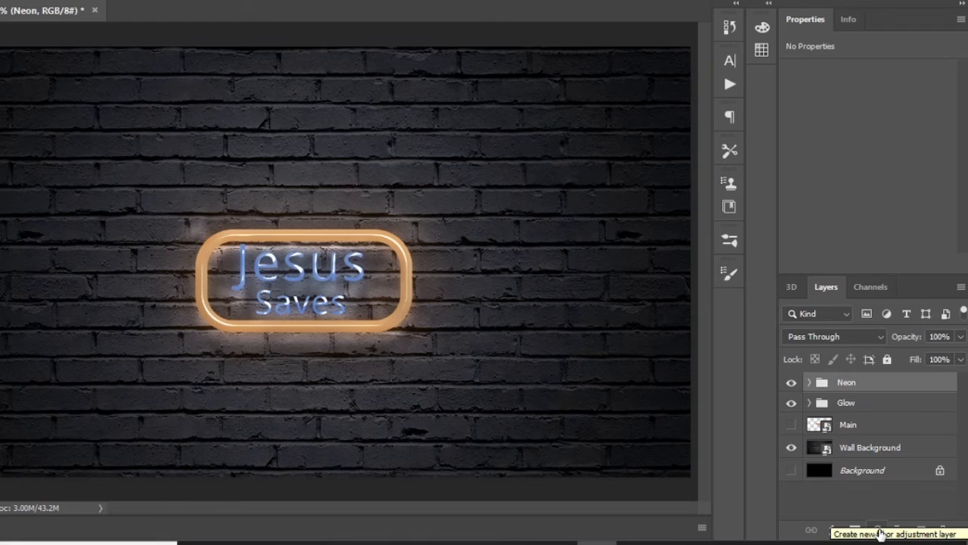
click(878, 529)
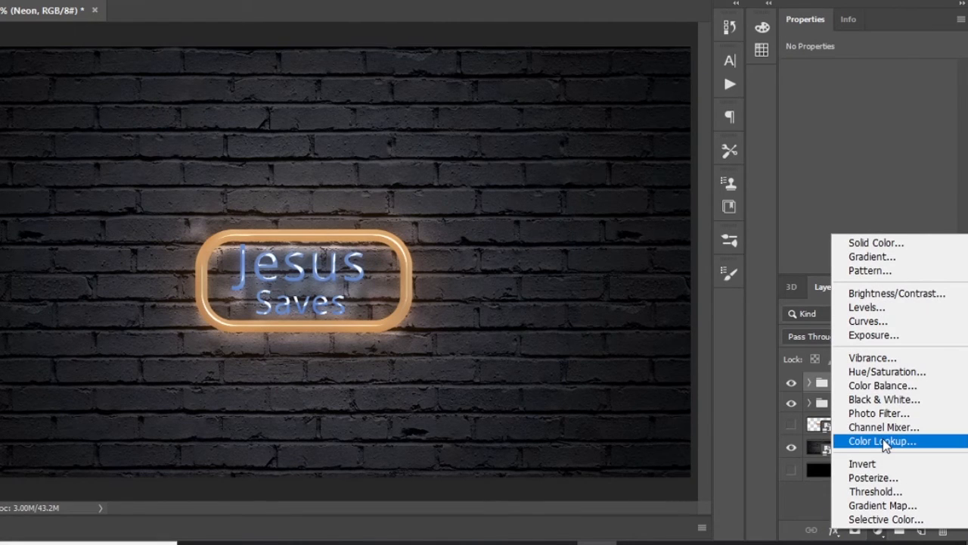
click(867, 308)
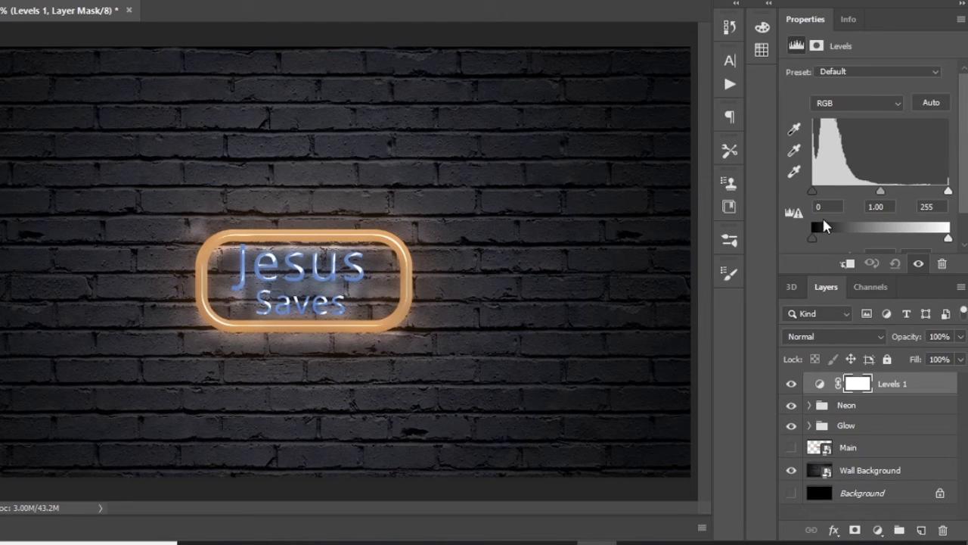
drag(812, 190, 824, 200)
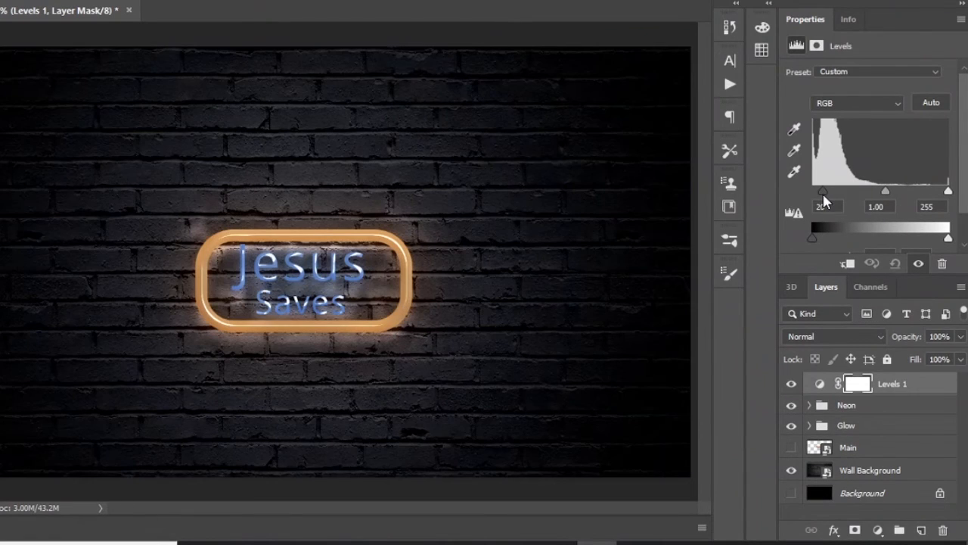
drag(938, 208, 895, 206)
text(235)
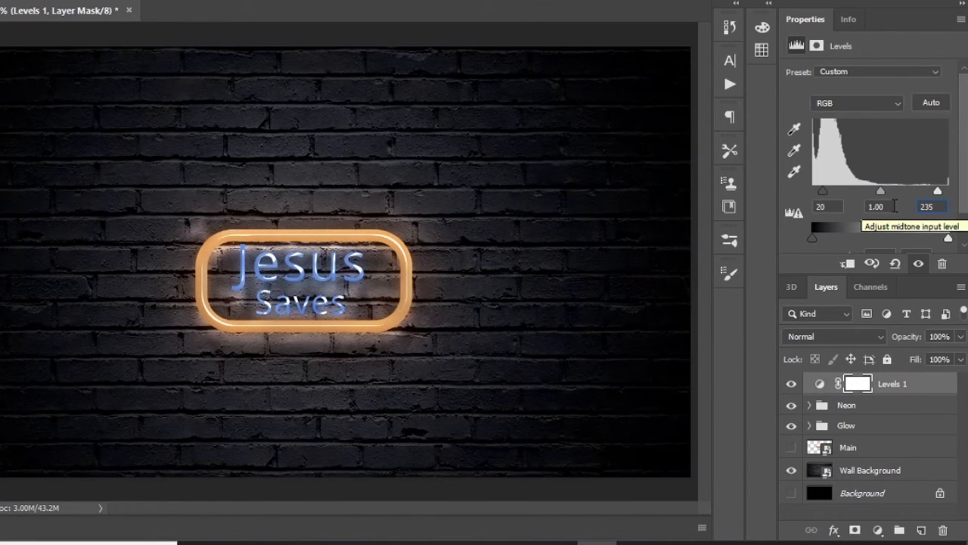
key(Return)
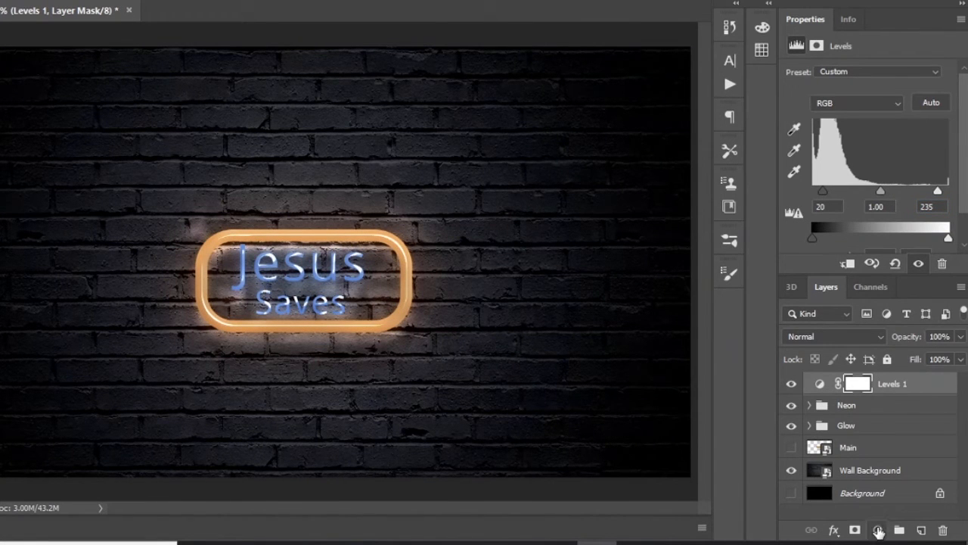
- Add a Brightness/Contrast adjustment layer above the Levels layer with brightness 100 and contrast 33
click(878, 532)
click(889, 290)
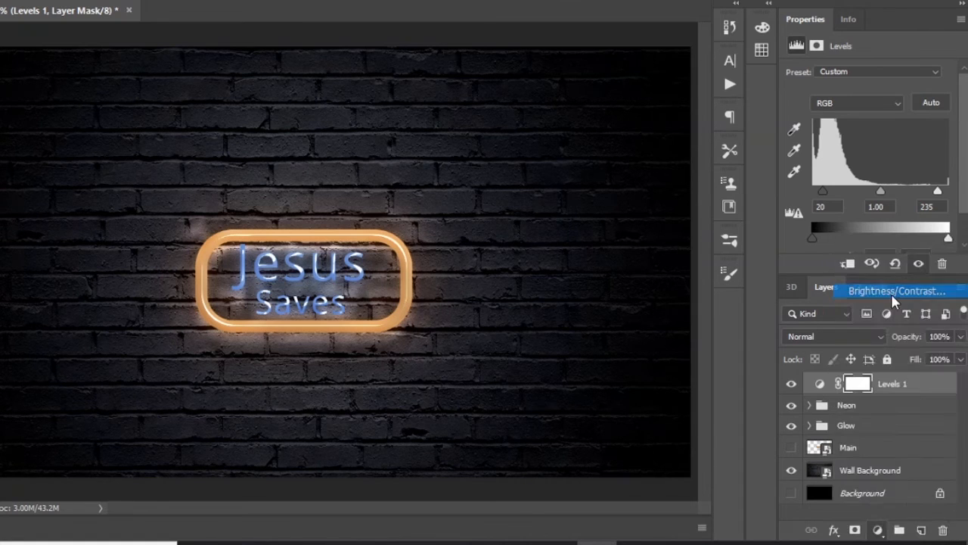
click(936, 102)
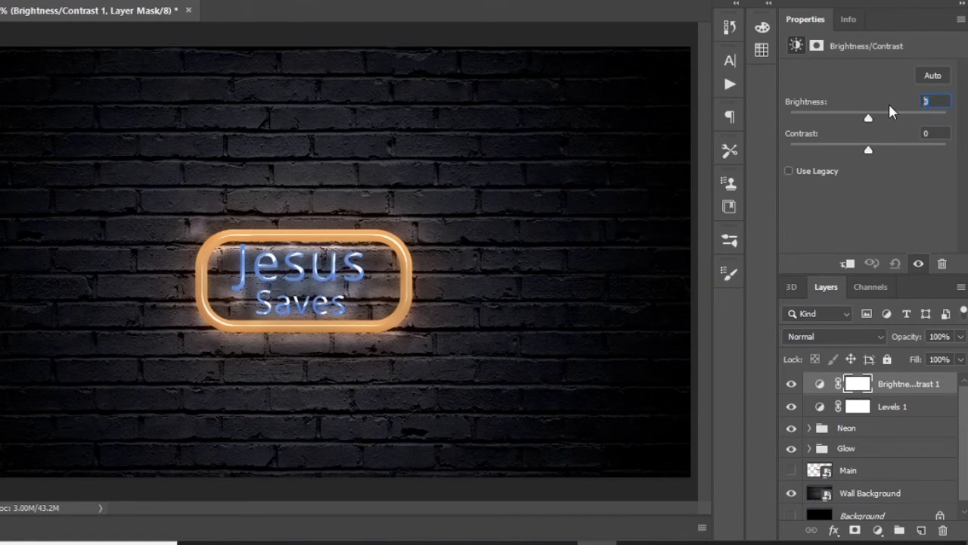
text(100)
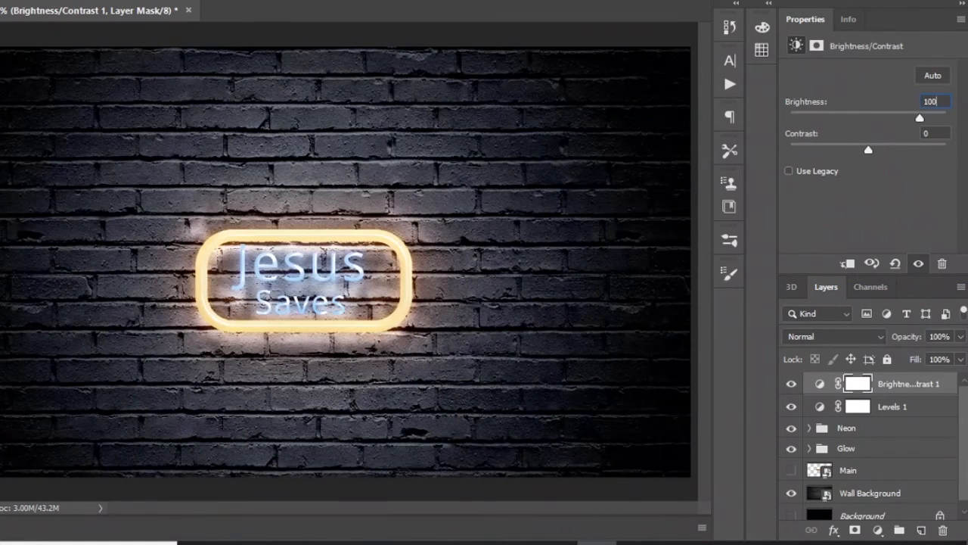
key(Tab)
text(3)
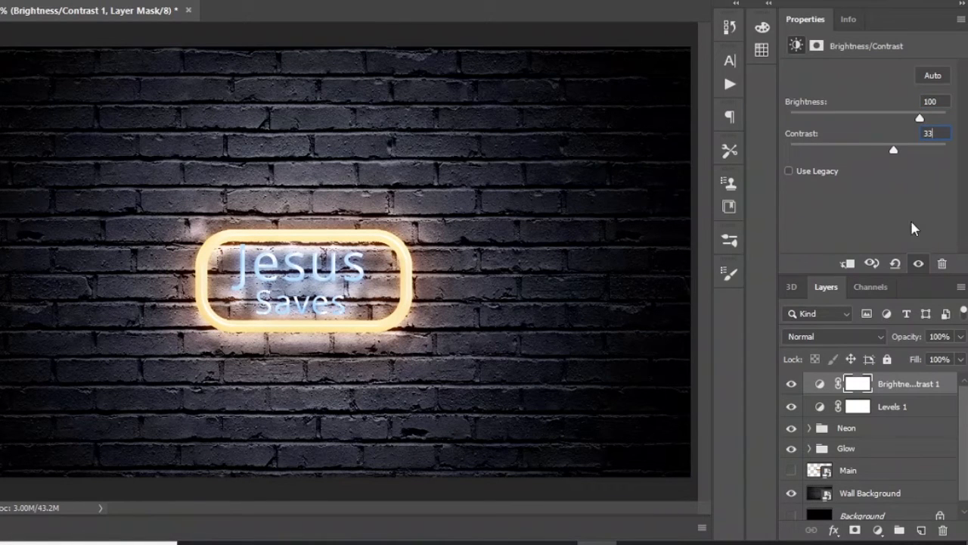
- Add a Vibrance adjustment layer above the Brightness/Contrast layer with vibrance +17 and saturation +38
click(873, 536)
click(878, 531)
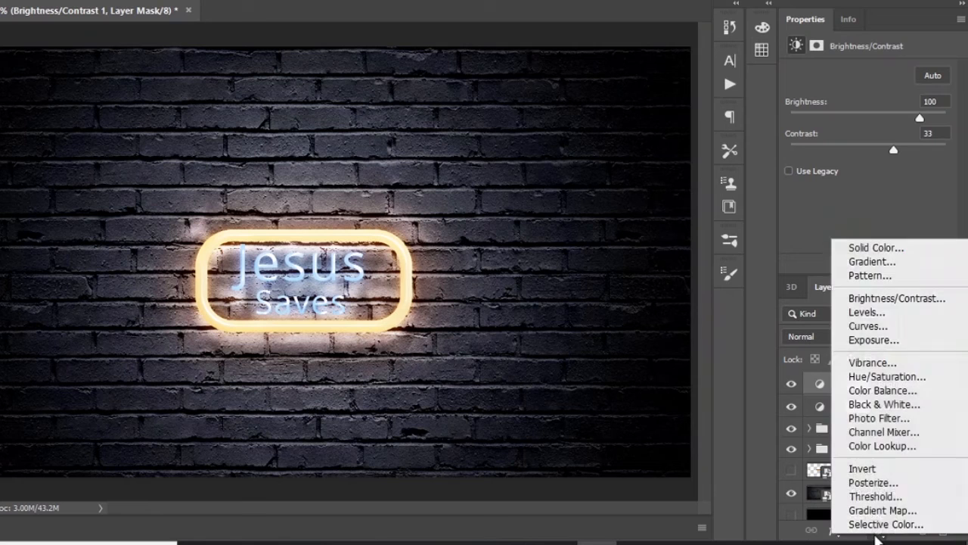
click(886, 364)
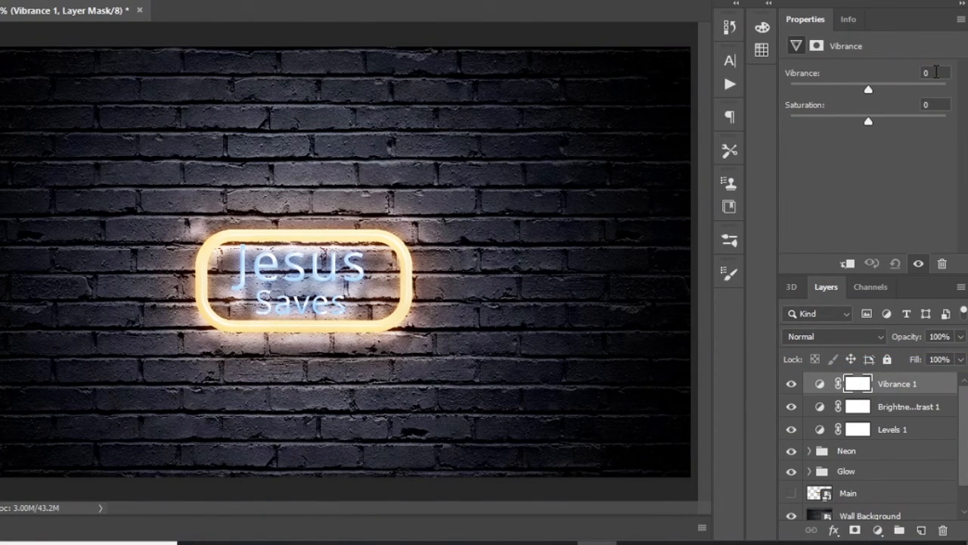
click(920, 73)
text(17)
key(Tab)
text(38)
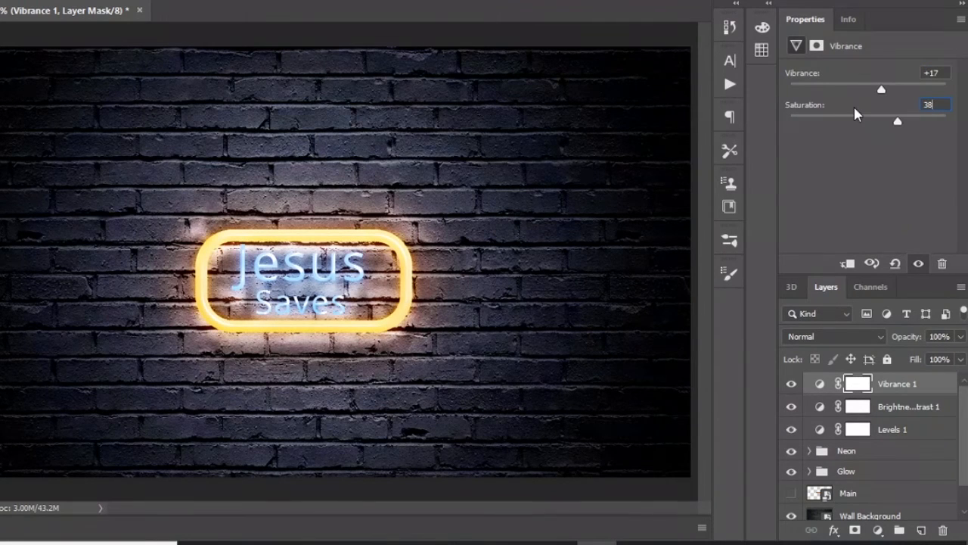
key(Return)
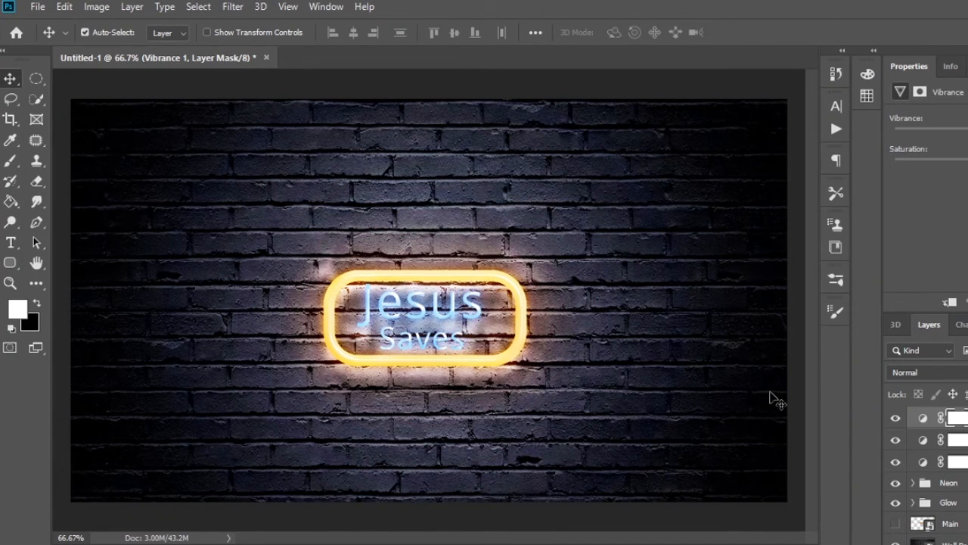
- Load the Wire action set into the Actions list, expand it and select the Wire Creator action
click(323, 6)
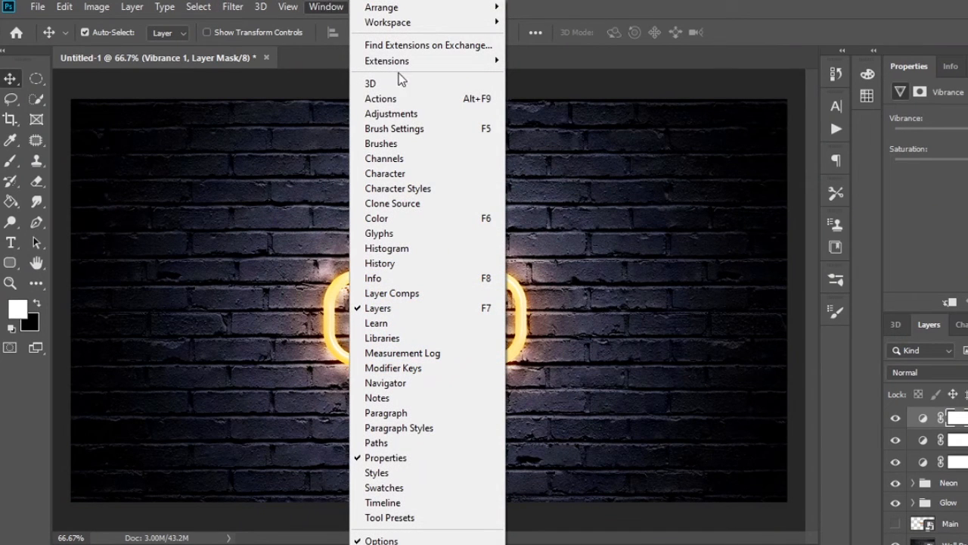
click(386, 99)
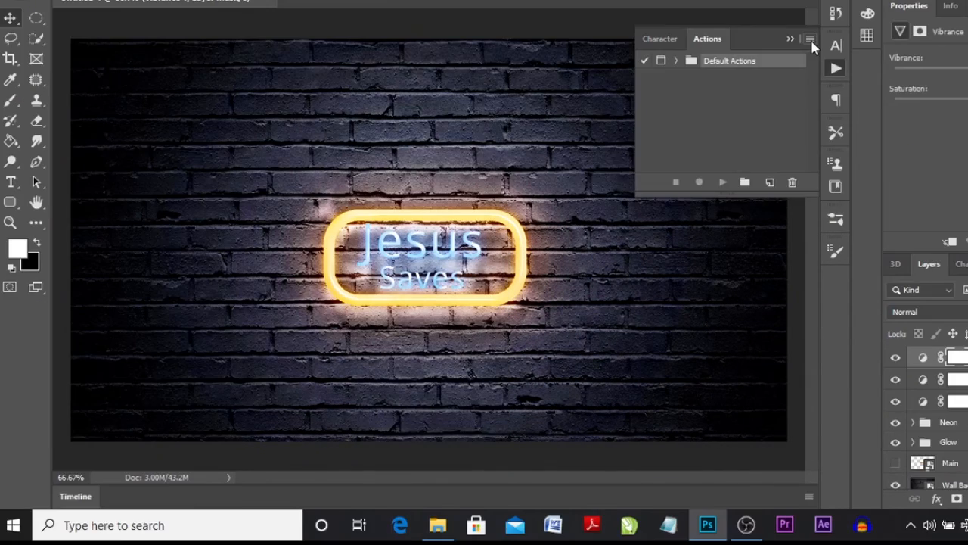
click(810, 41)
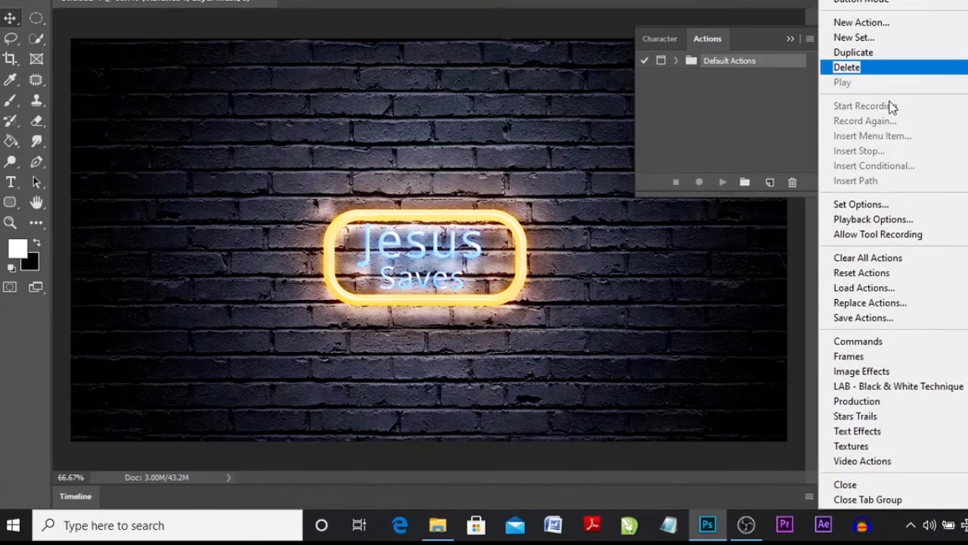
click(864, 287)
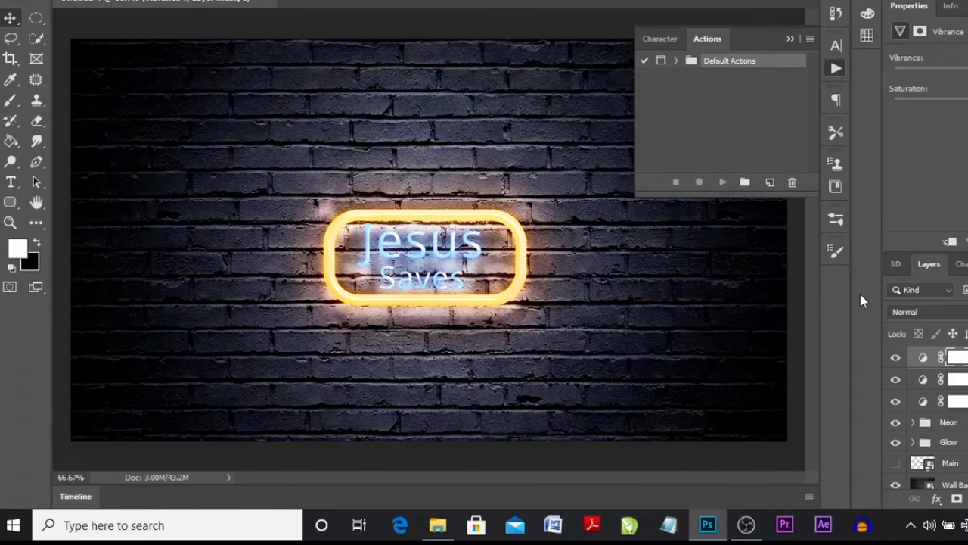
click(171, 186)
click(388, 289)
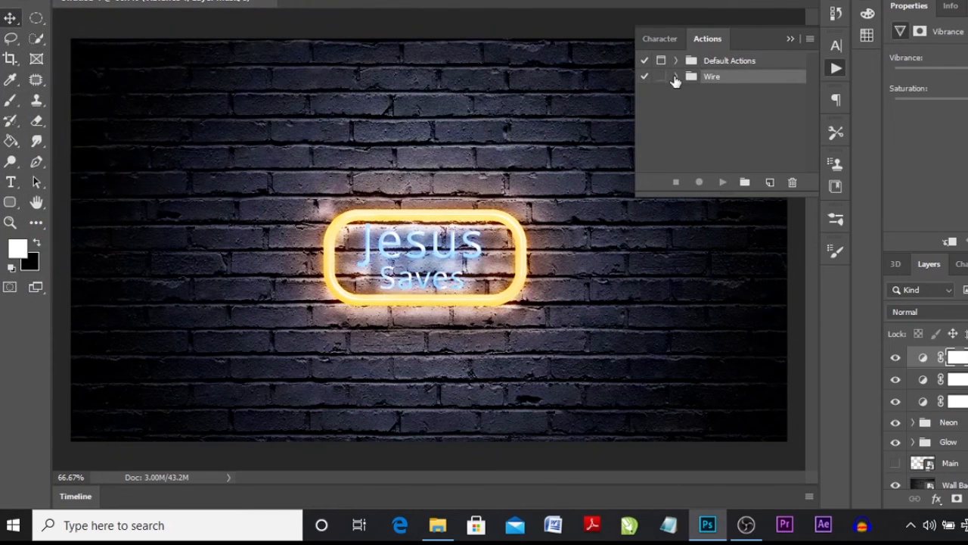
click(673, 77)
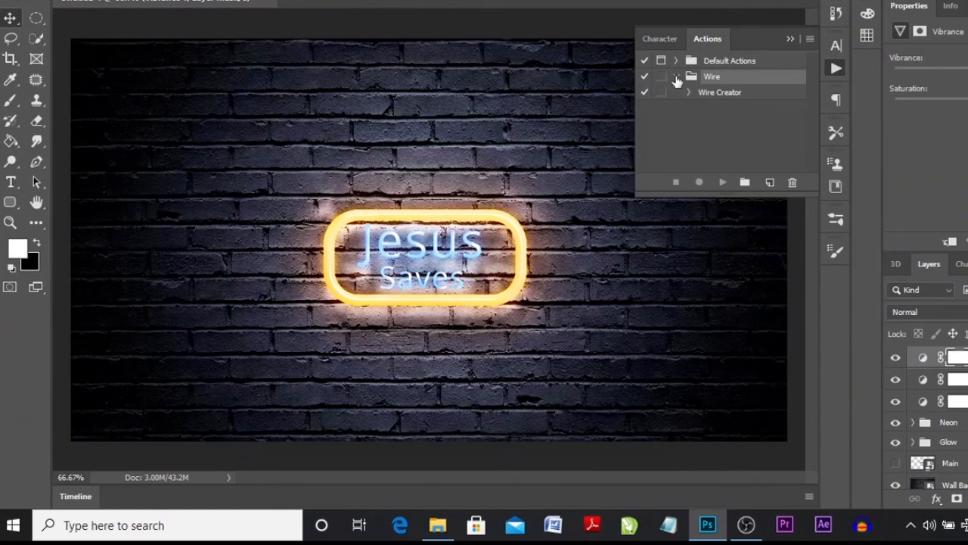
click(726, 94)
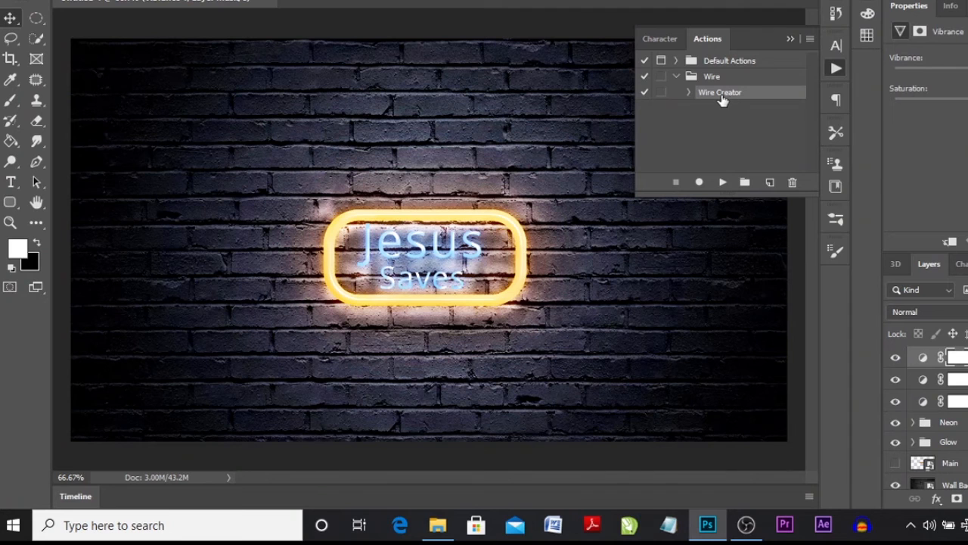
- Draw a wire path in Pen tool Path mode from the canvas's upper edge down to the sign, zigzagging across its lettering
click(9, 104)
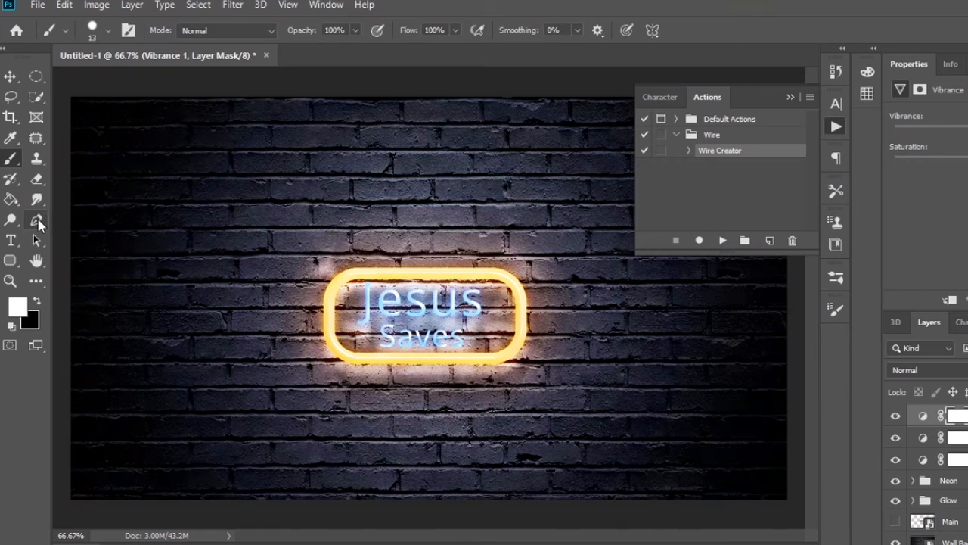
click(37, 220)
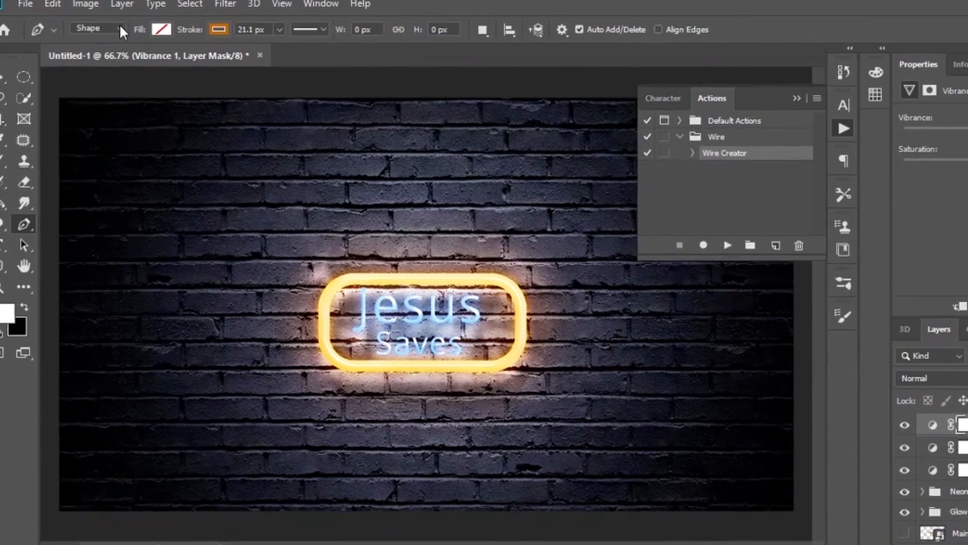
click(128, 29)
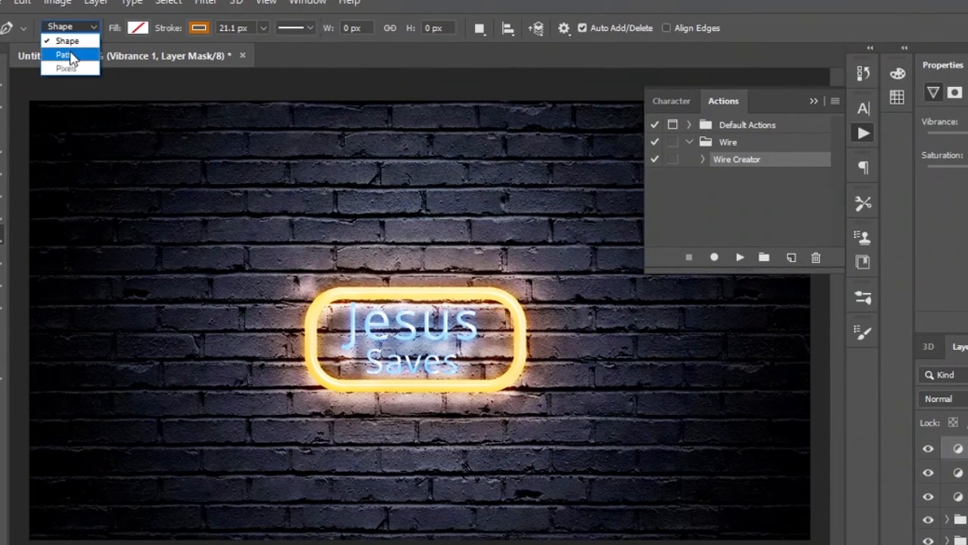
click(68, 55)
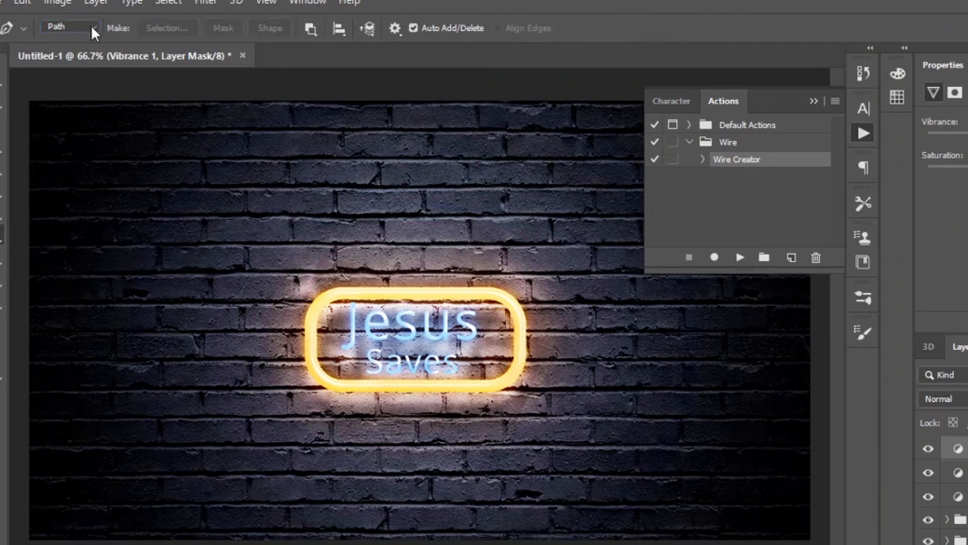
click(193, 101)
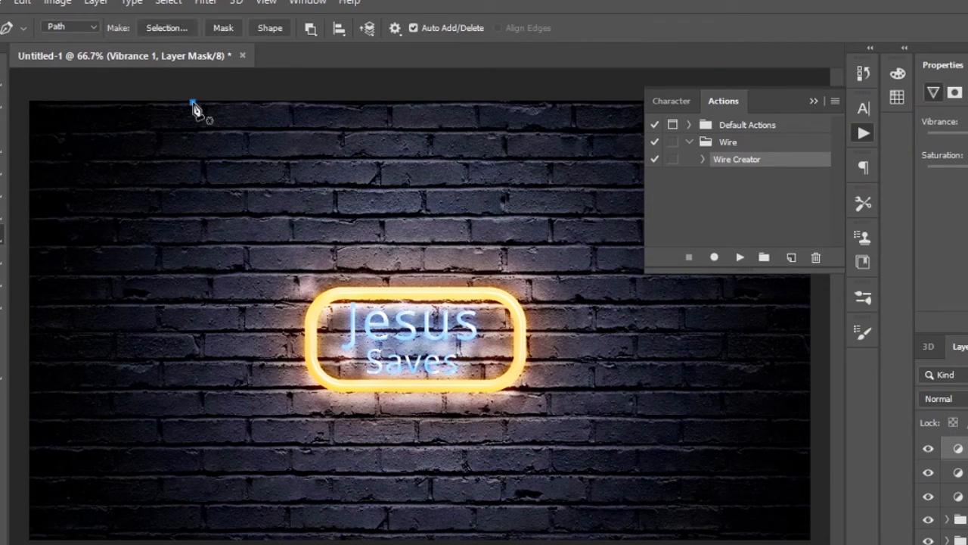
click(331, 361)
drag(337, 366, 380, 304)
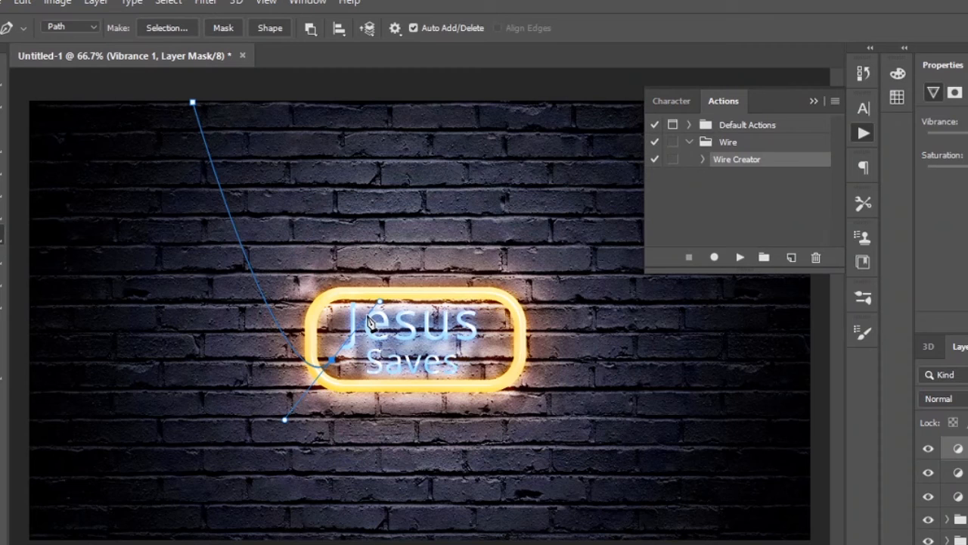
key(alt)
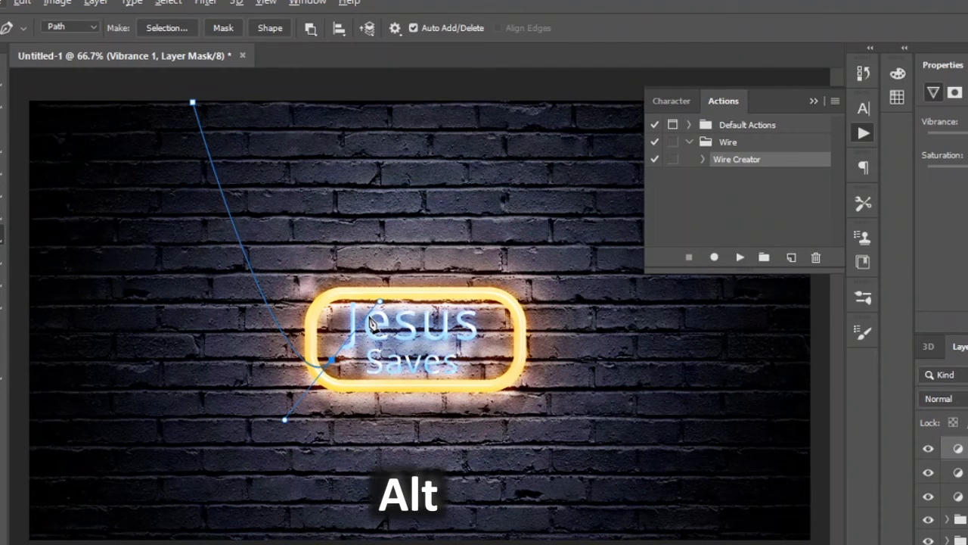
alt+click(369, 317)
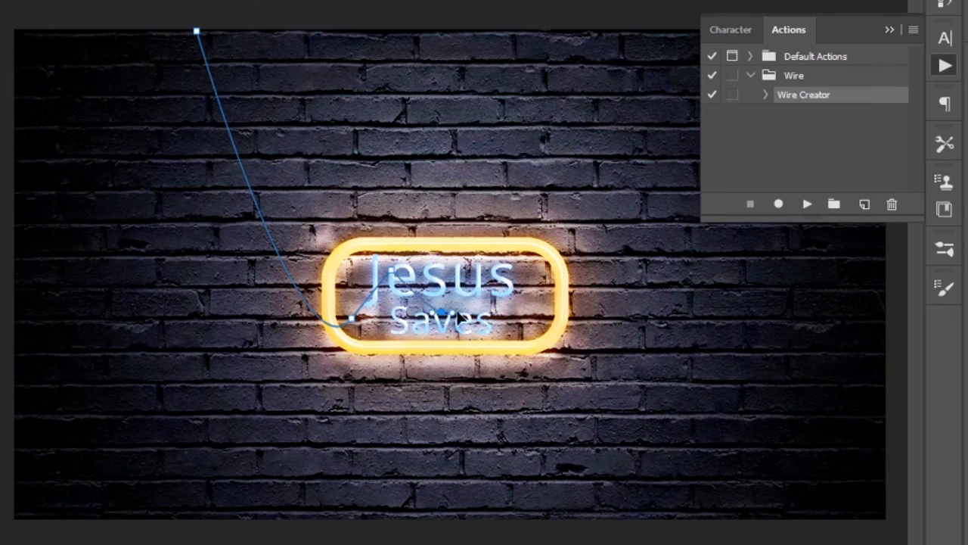
drag(414, 354, 438, 304)
drag(470, 255, 464, 254)
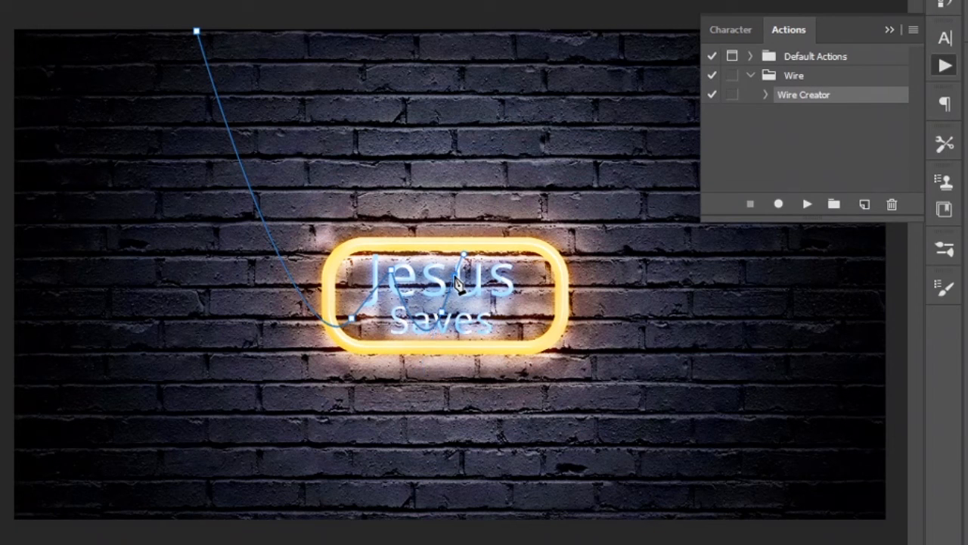
drag(504, 319, 522, 269)
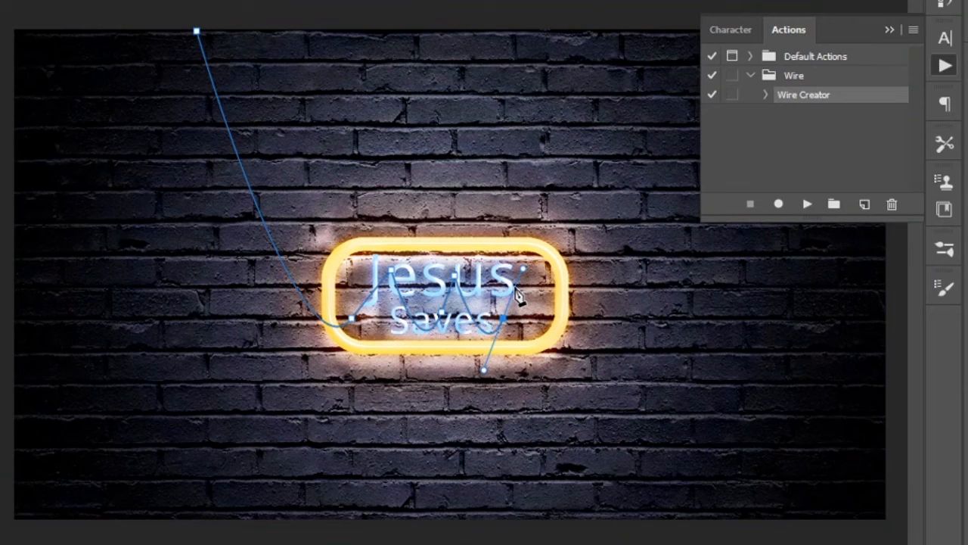
click(516, 289)
- Run the Wire Creator action on the path and move the new wire layer directly above the Wall Background layer
click(806, 204)
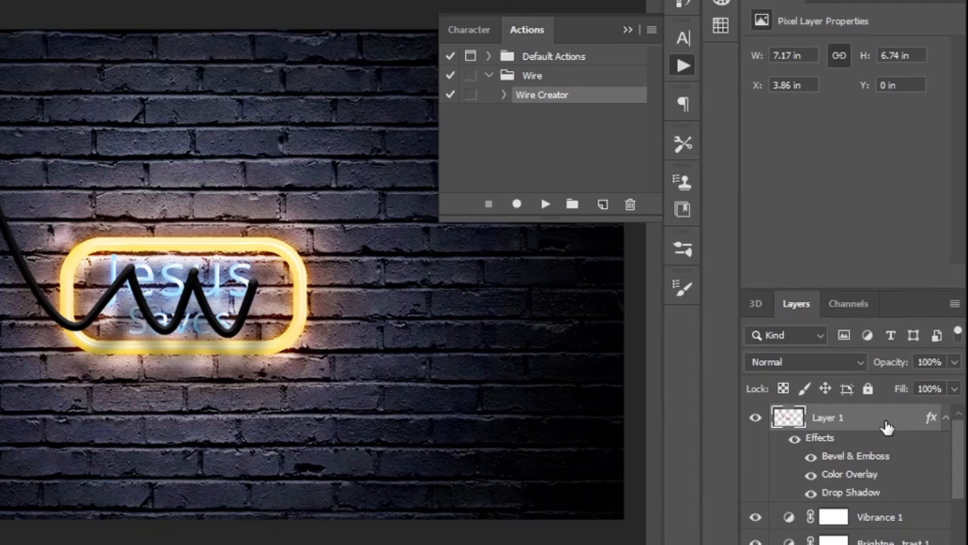
drag(886, 427, 888, 525)
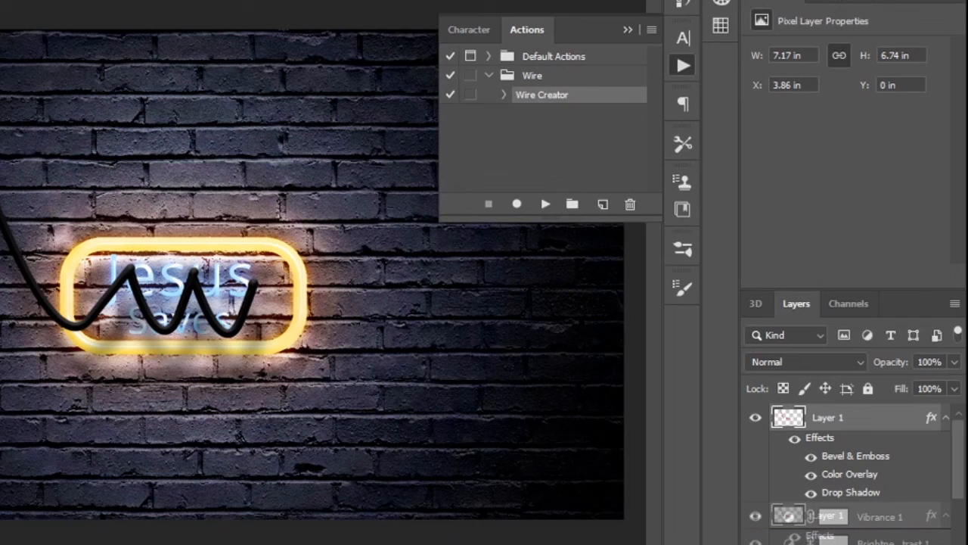
mouse_move(889, 524)
mouse_down()
mouse_move(962, 519)
mouse_move(889, 544)
mouse_move(897, 519)
mouse_move(883, 534)
mouse_up()
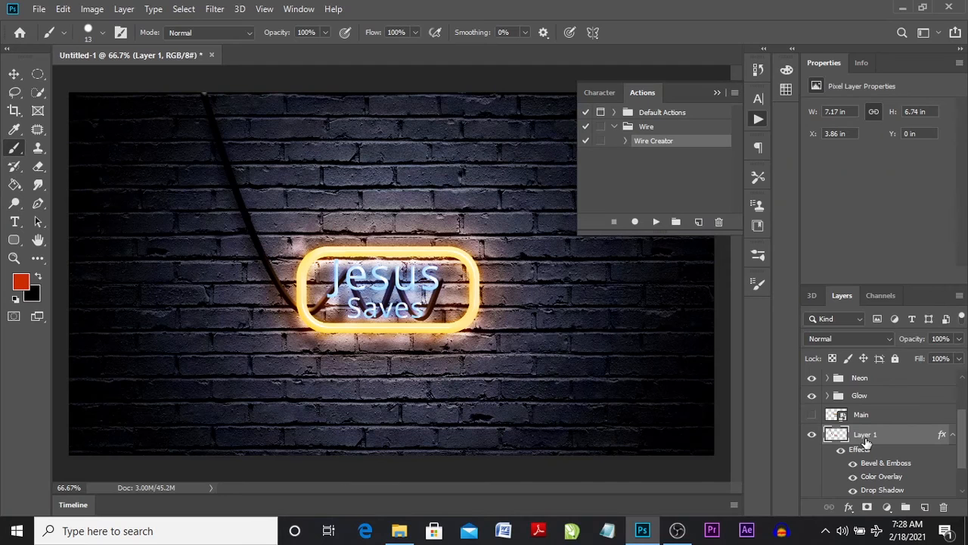
- Duplicate the wire layer, nudge the copy up about 0.12 in and lower its opacity to 52%
key(ctrl+j)
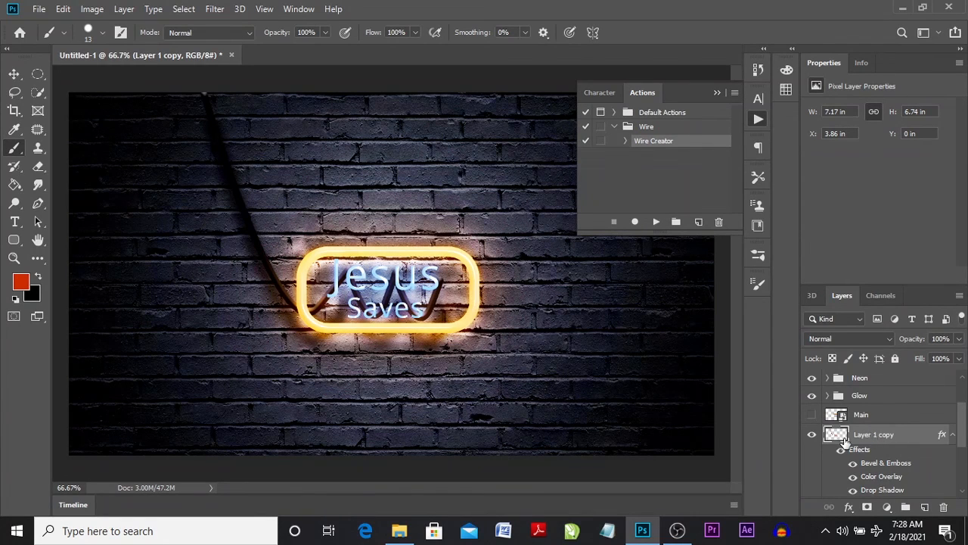
key(v)
key(Up)
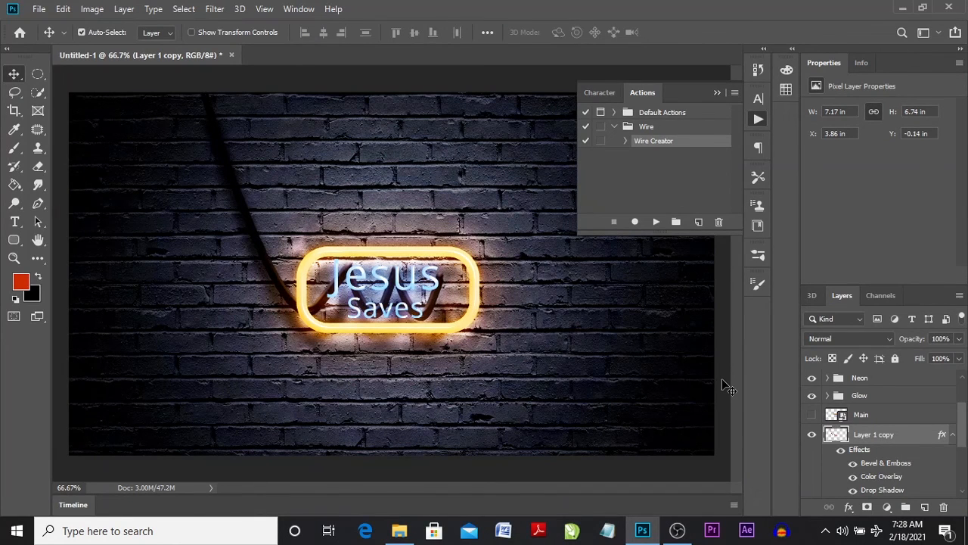
drag(958, 338, 927, 356)
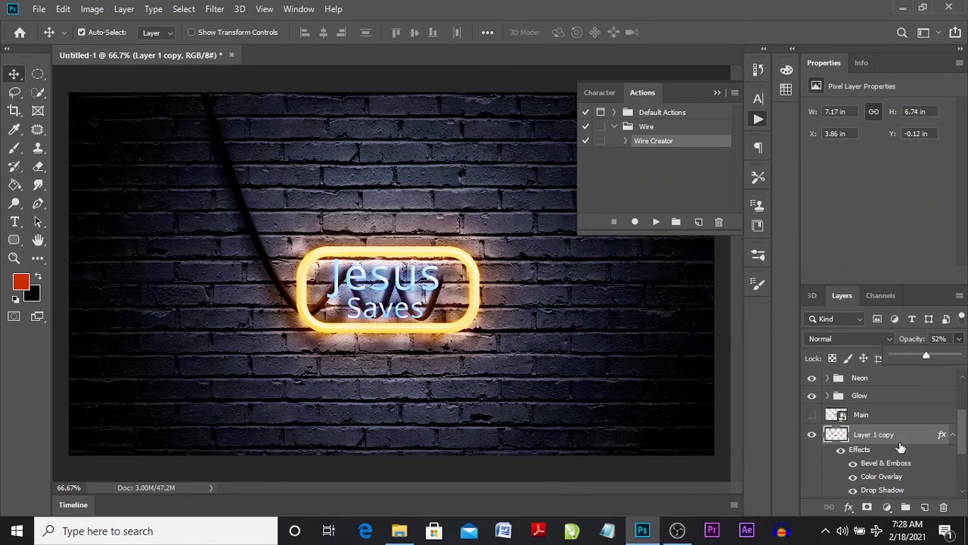
- Group the two wire layers and name the group Wires
scroll(901, 446, down, 3)
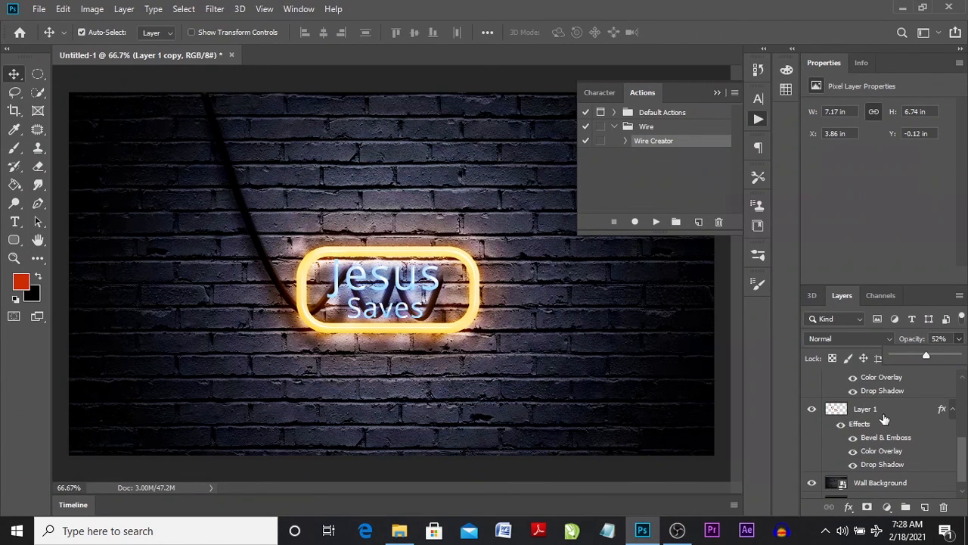
drag(884, 420, 905, 507)
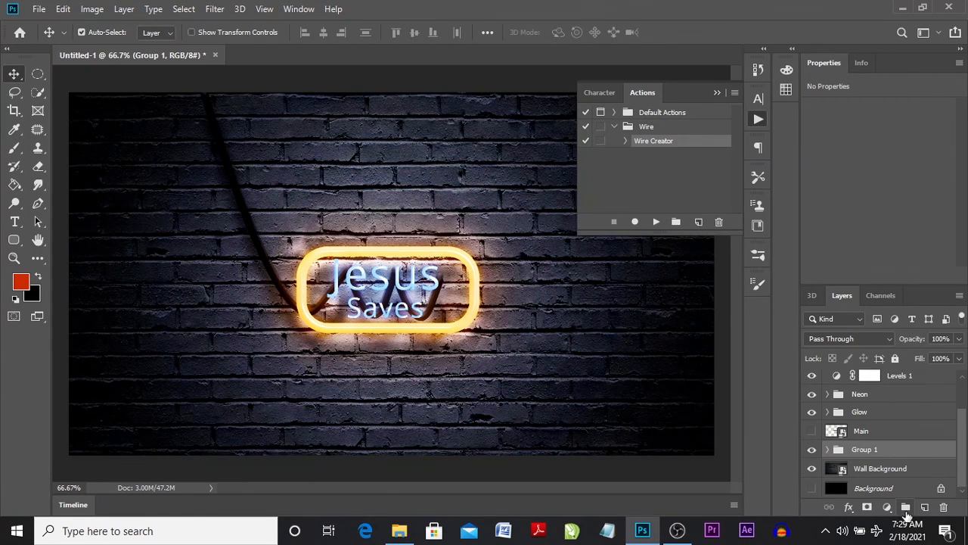
double_click(865, 450)
text(Wires)
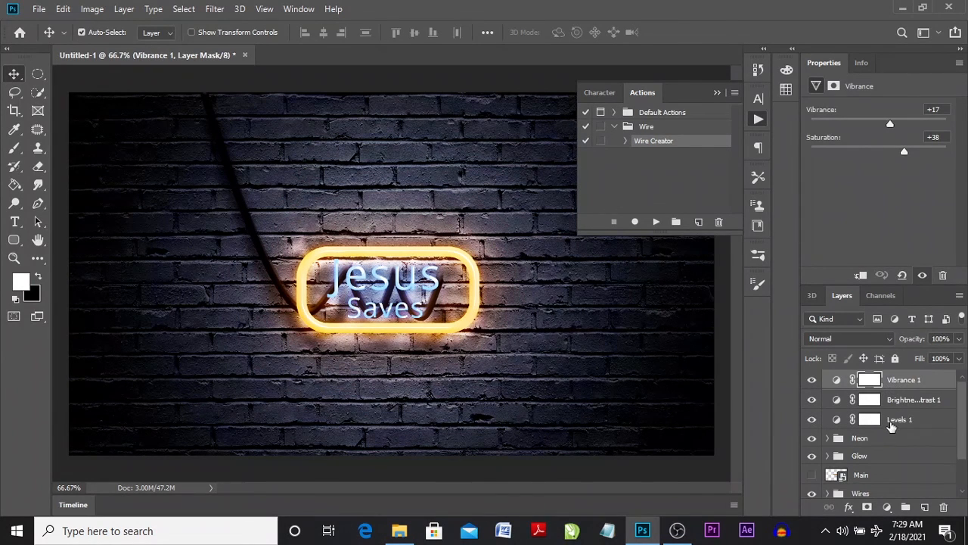
- Group the Vibrance, Brightness/Contrast and Levels adjustment layers and name the group Adjustments
shift+click(892, 422)
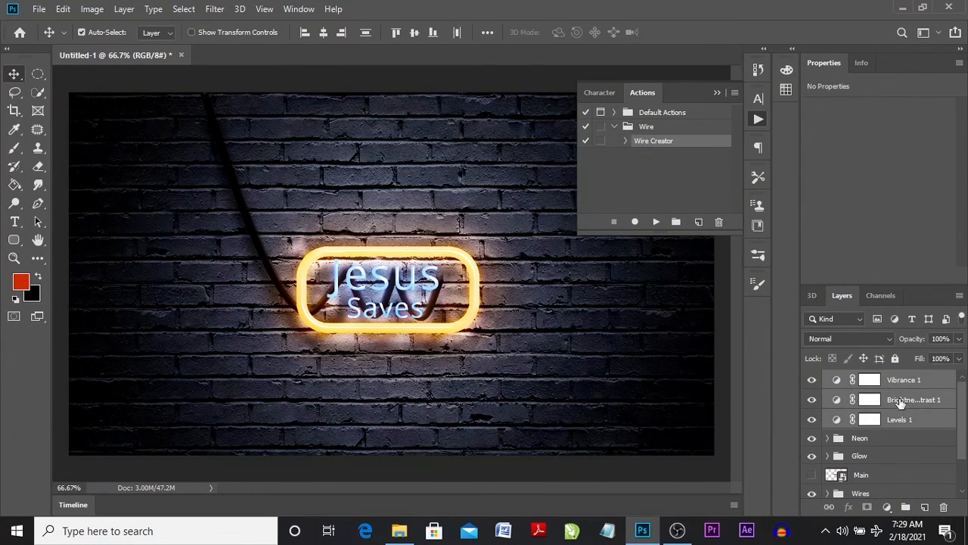
drag(904, 402, 906, 507)
double_click(865, 377)
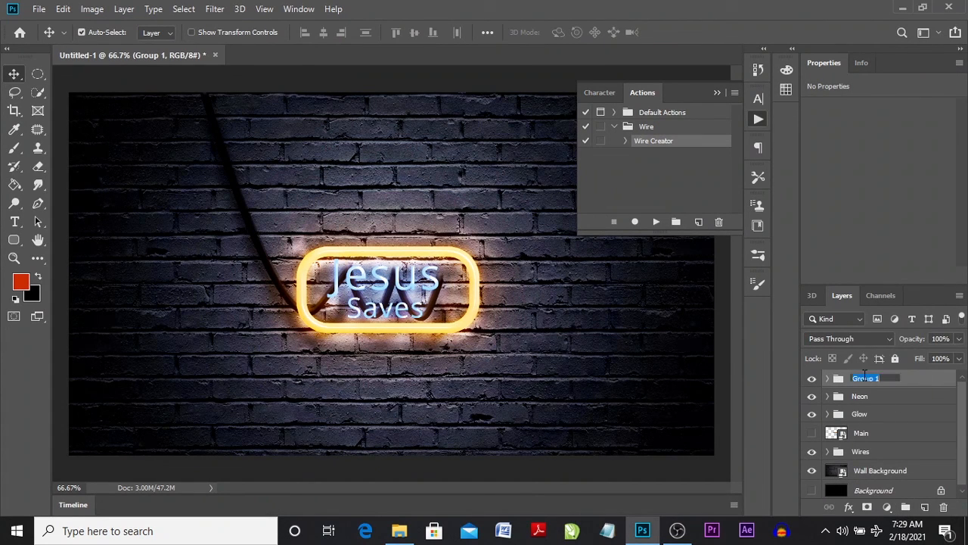
text(Adjustments)
key(Return)
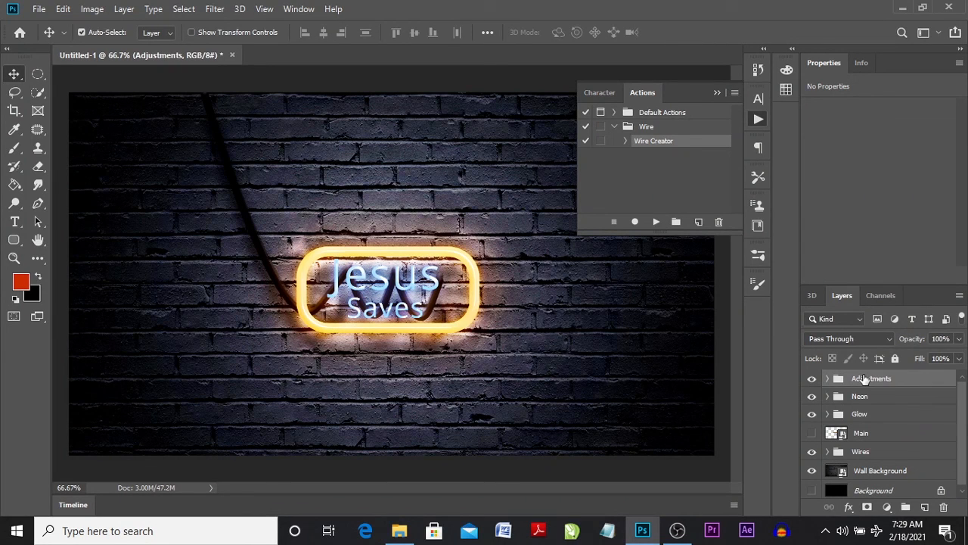
- Compare the design with the Adjustments group hidden and shown, and with the Main layer shown and hidden
click(813, 380)
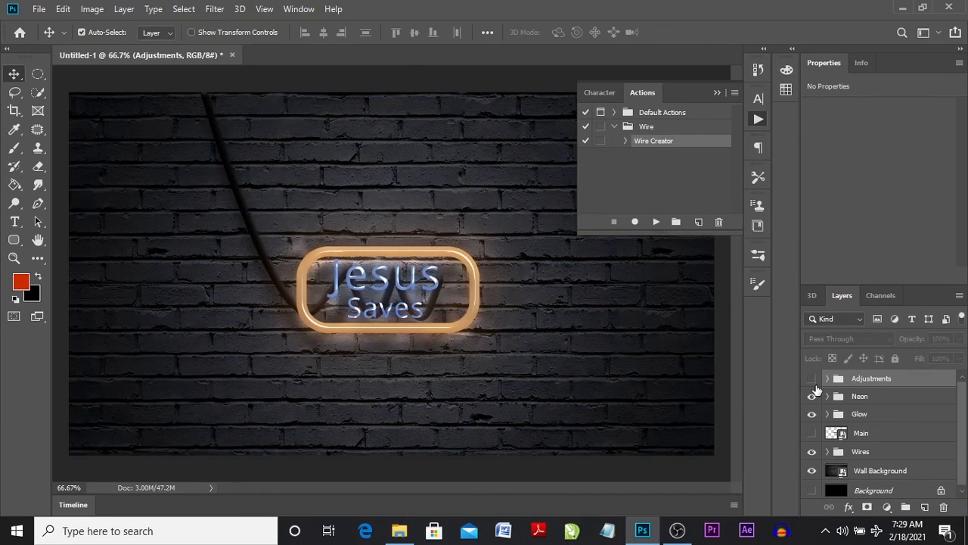
click(812, 433)
click(812, 378)
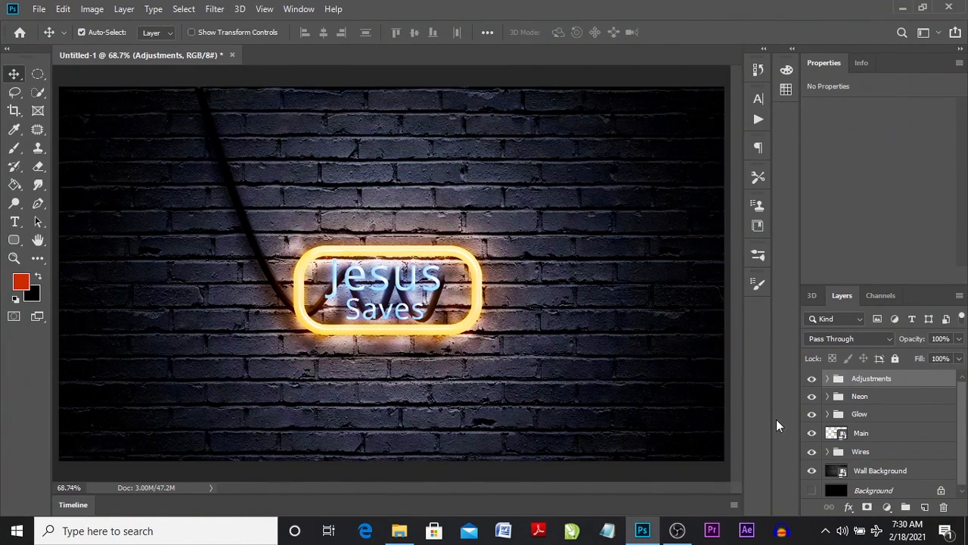
click(812, 434)
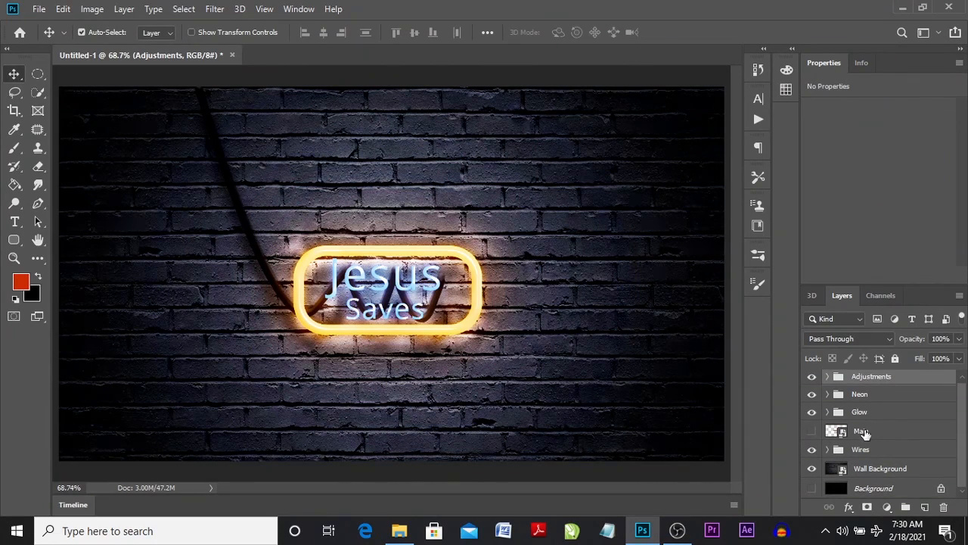
- Change the Main smart object's text from "Jesus Saves" to "I Love" and "You", then save and close its contents
double_click(837, 430)
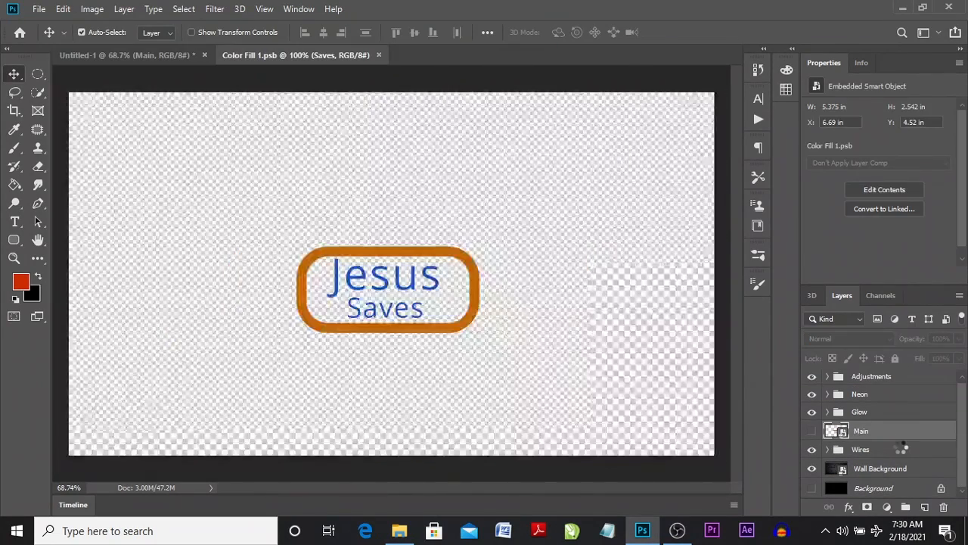
double_click(383, 282)
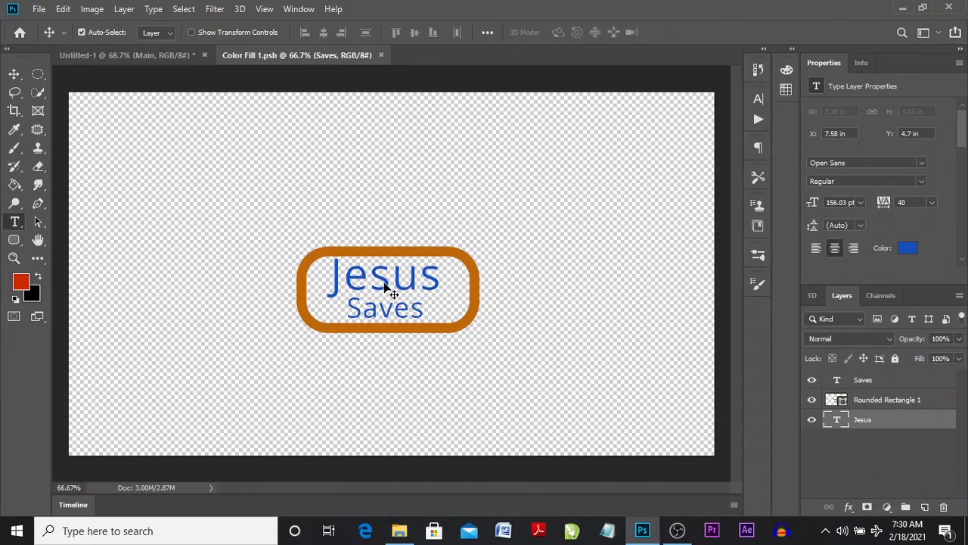
text(I Love)
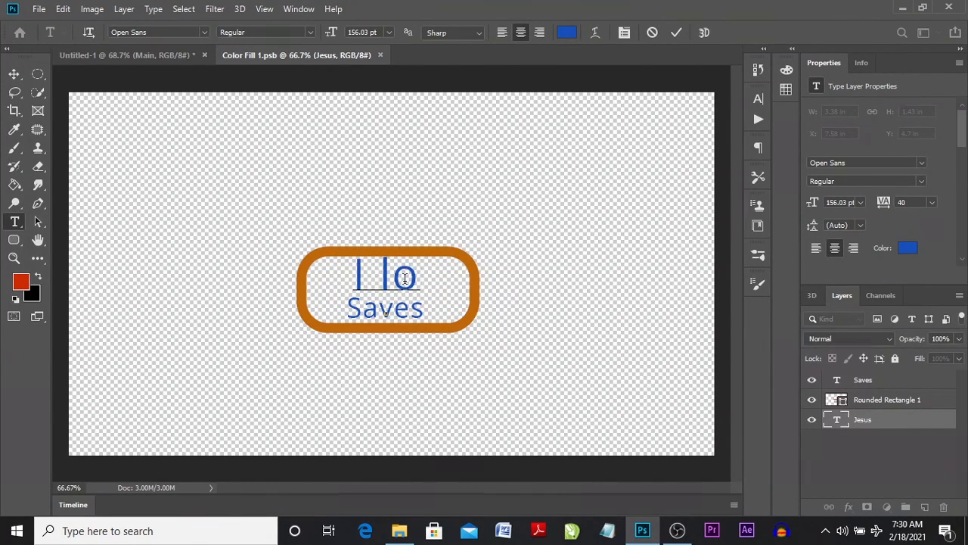
key(ctrl+Return)
double_click(402, 310)
text(You)
key(ctrl+Return)
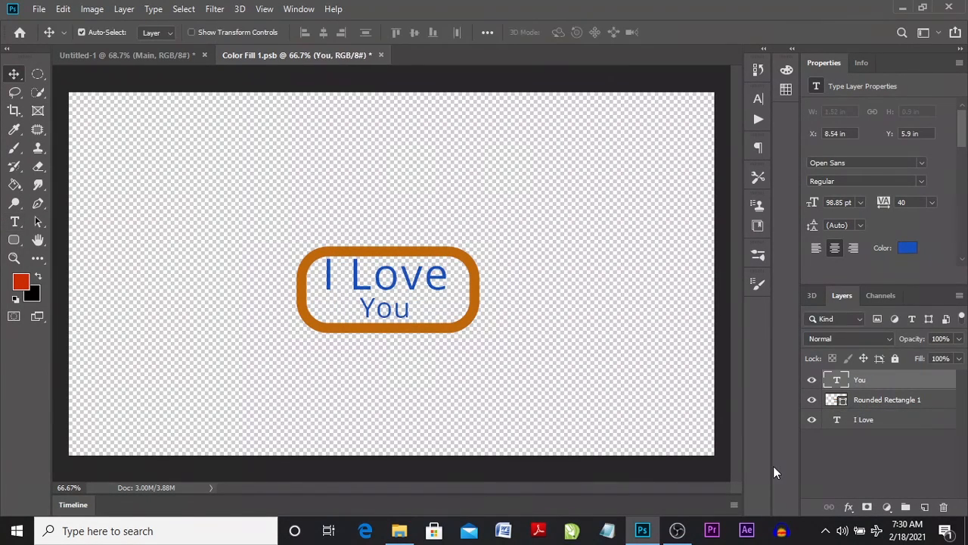
key(ctrl+s)
click(375, 54)
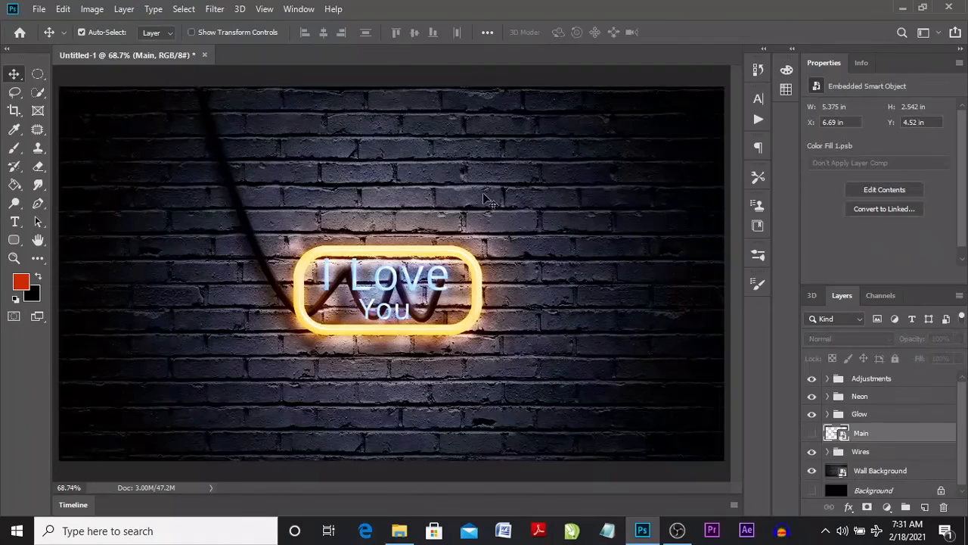